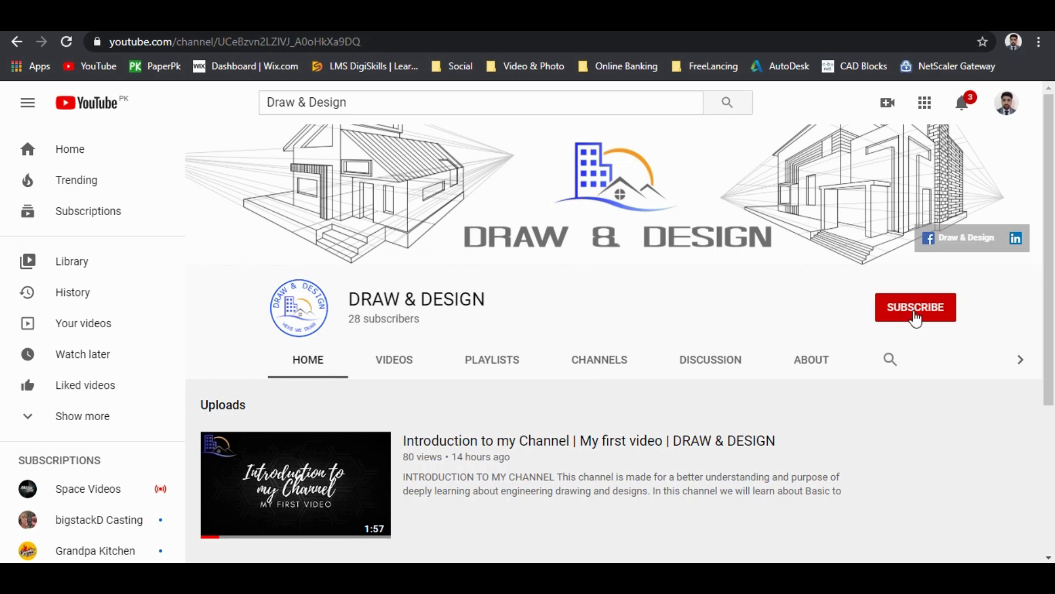
- Subscribe to the Draw & Design channel and set its notifications to All
{"action": "left_click", "coordinate": [945, 309]}
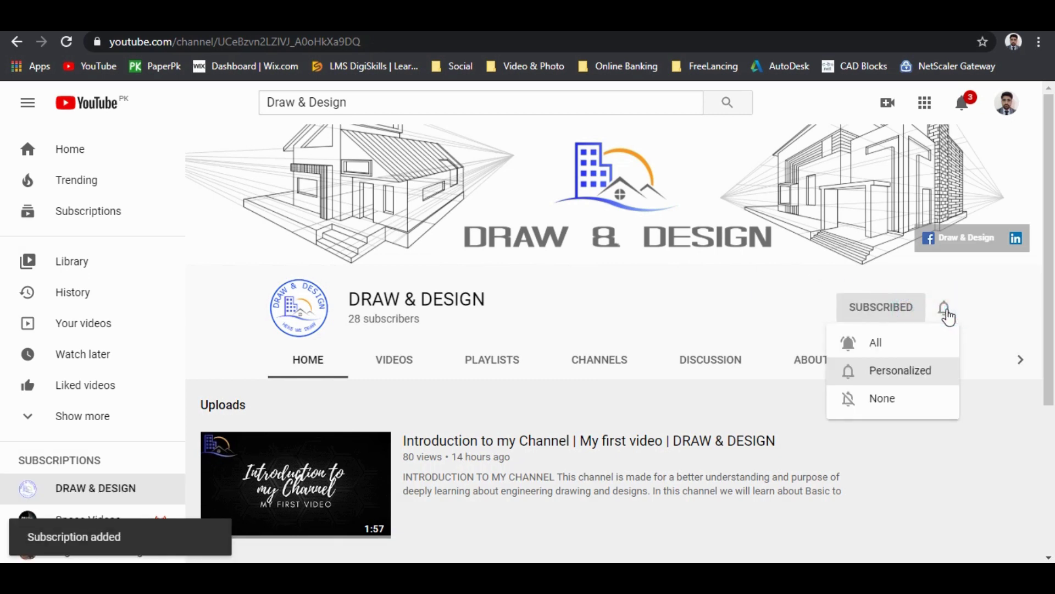
{"action": "left_click", "coordinate": [900, 345]}
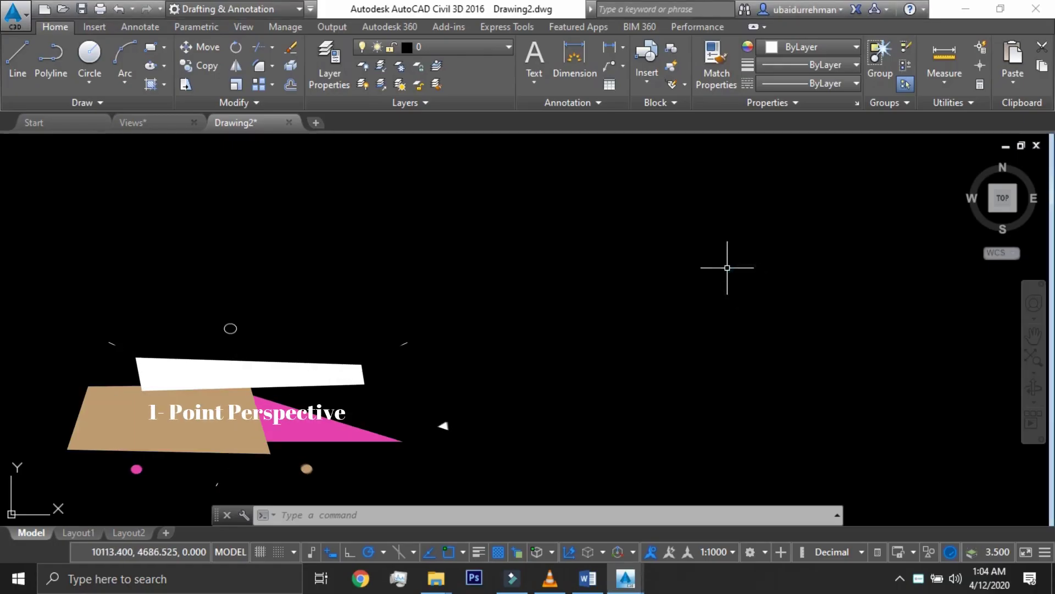
- In the AutoCAD Civil 3D drawing, place a single point in the upper part of the empty model space as the vanishing point
{"action": "type", "text": "point"}
{"action": "key", "text": "Return"}
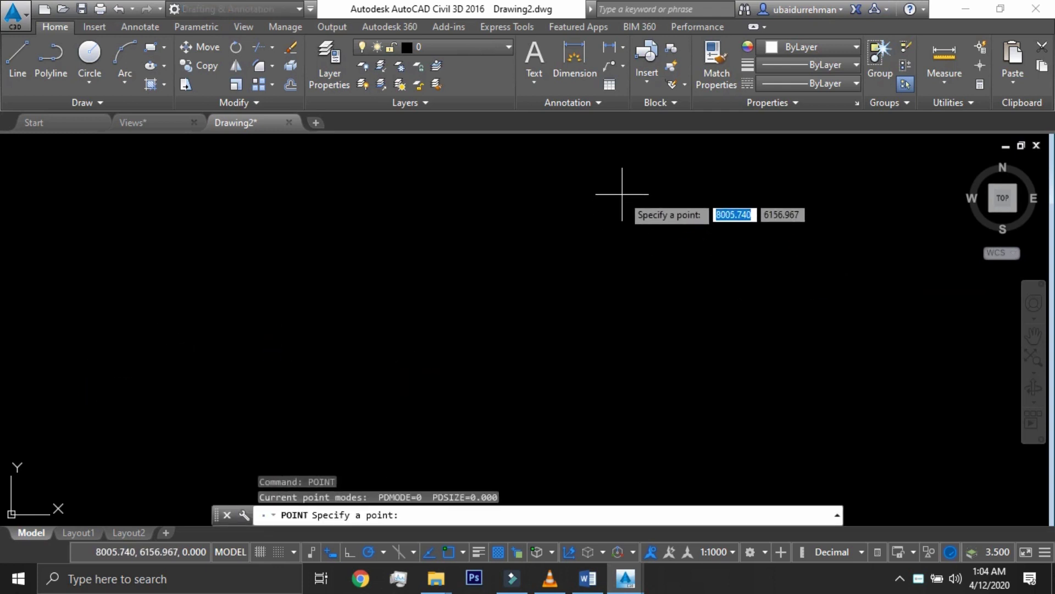
{"action": "left_click", "coordinate": [622, 194]}
{"action": "type", "text": "p"}
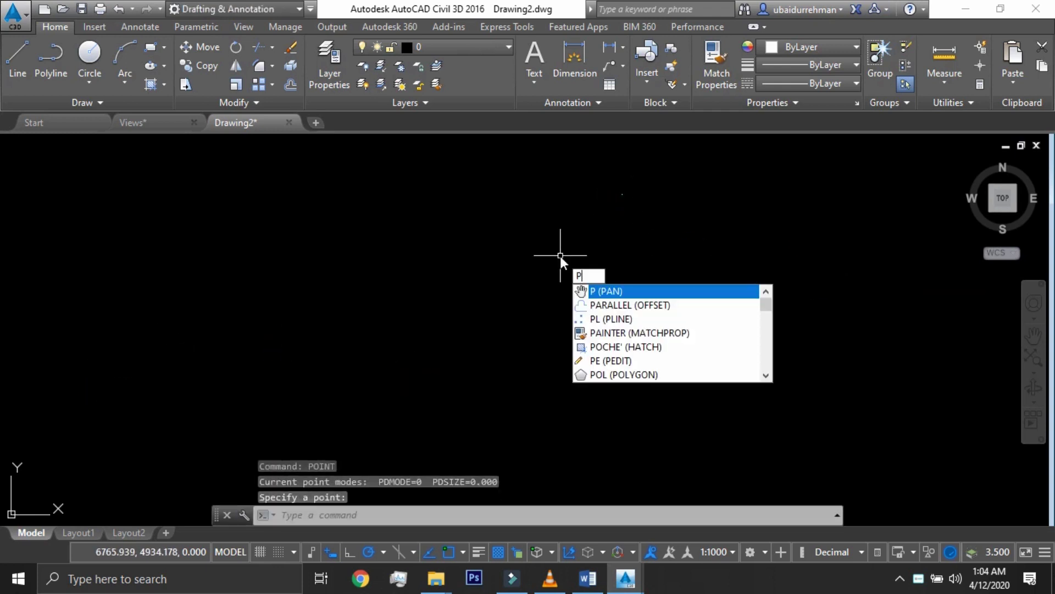
{"action": "key", "text": "Return"}
{"action": "left_click", "coordinate": [563, 256]}
{"action": "key", "text": "Escape"}
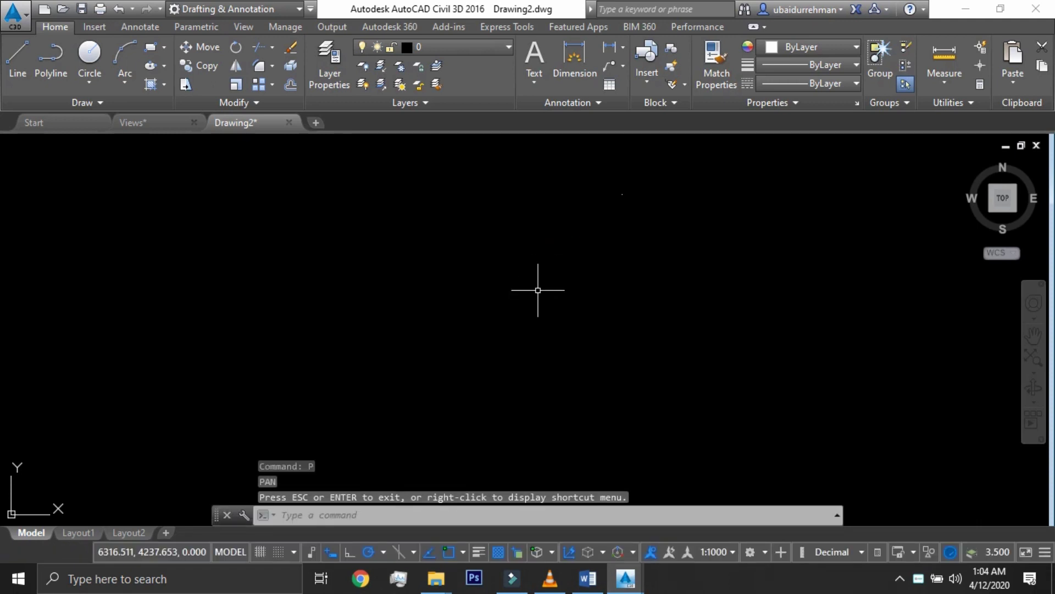
- Draw a vertical line and a horizontal line crossing it at the middle, below and to the left of the point, as axes
{"action": "type", "text": "l"}
{"action": "key", "text": "Return"}
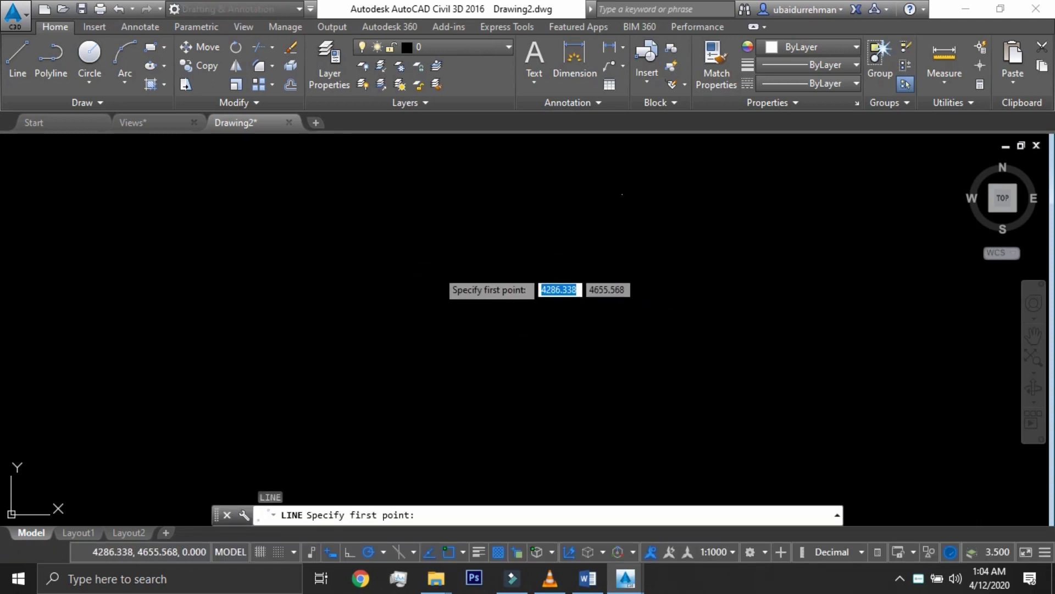
{"action": "left_click", "coordinate": [437, 269]}
{"action": "left_click", "coordinate": [437, 433]}
{"action": "key", "text": "Return"}
{"action": "key", "text": "Return"}
{"action": "left_click", "coordinate": [370, 350]}
{"action": "left_click", "coordinate": [497, 351]}
{"action": "key", "text": "Return"}
- Label the horizontal axis's right end X and the vertical axis's upper end Y with single-line text
{"action": "type", "text": "text"}
{"action": "key", "text": "Return"}
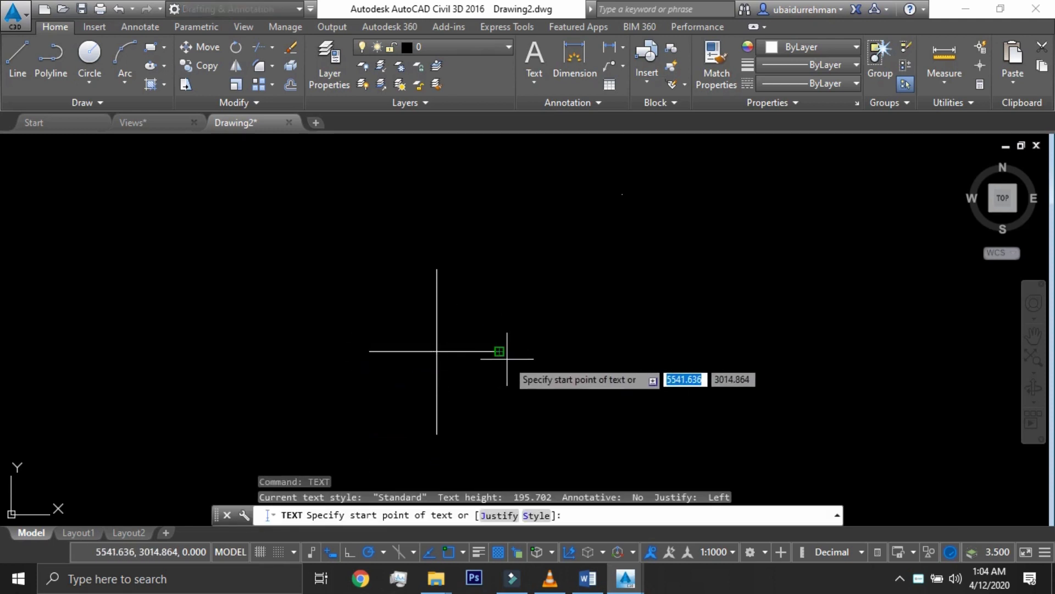
{"action": "left_click", "coordinate": [498, 358]}
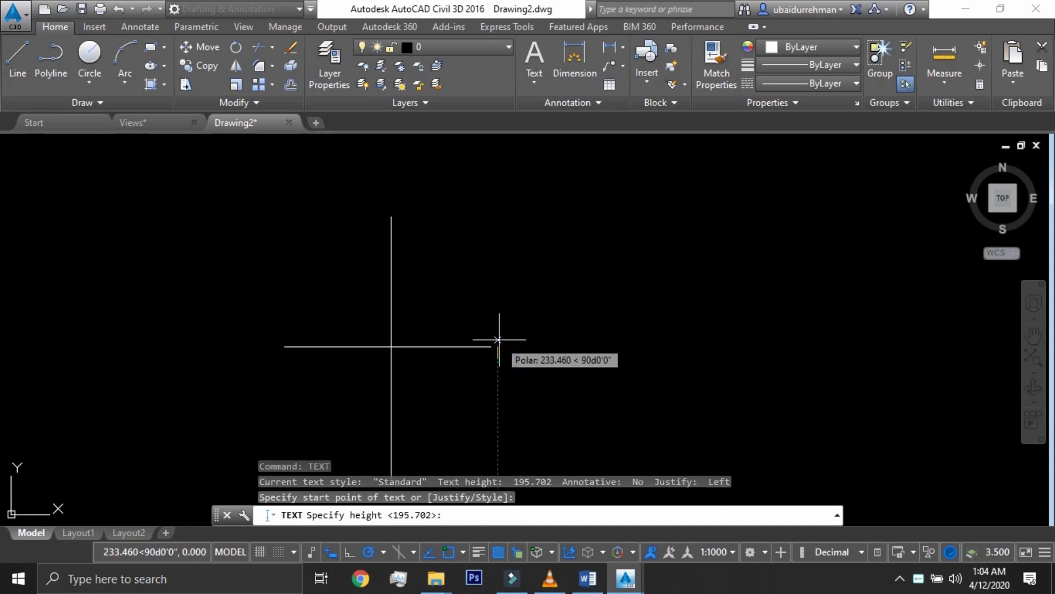
{"action": "left_click", "coordinate": [498, 339]}
{"action": "left_click", "coordinate": [538, 349]}
{"action": "type", "text": "X"}
{"action": "left_click", "coordinate": [383, 218]}
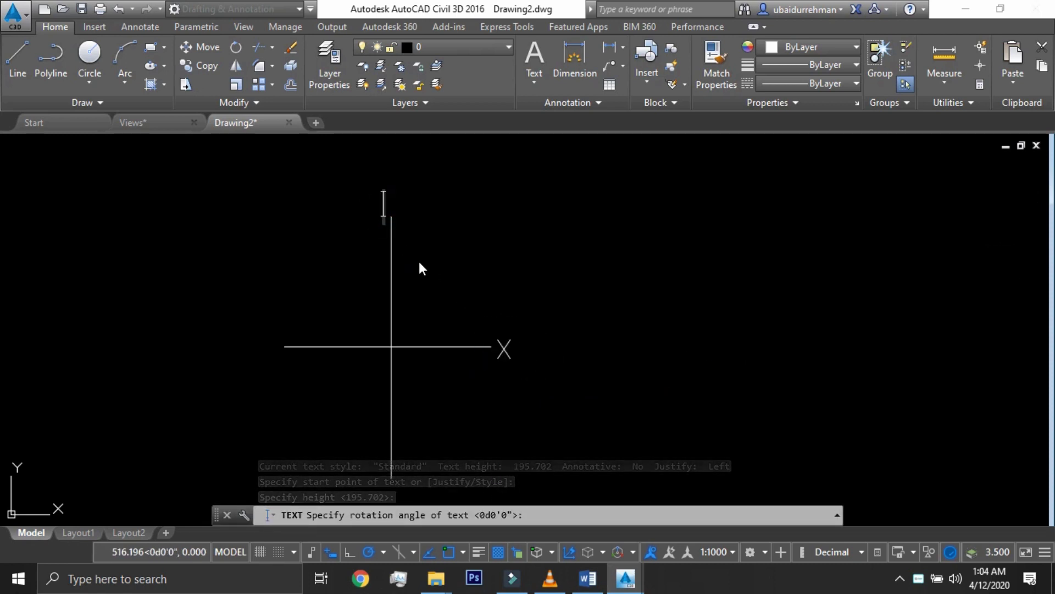
{"action": "type", "text": "Y"}
{"action": "scroll", "coordinate": [462, 253], "scroll_direction": "down", "scroll_amount": 2}
{"action": "key", "text": "Return"}
{"action": "key", "text": "Return"}
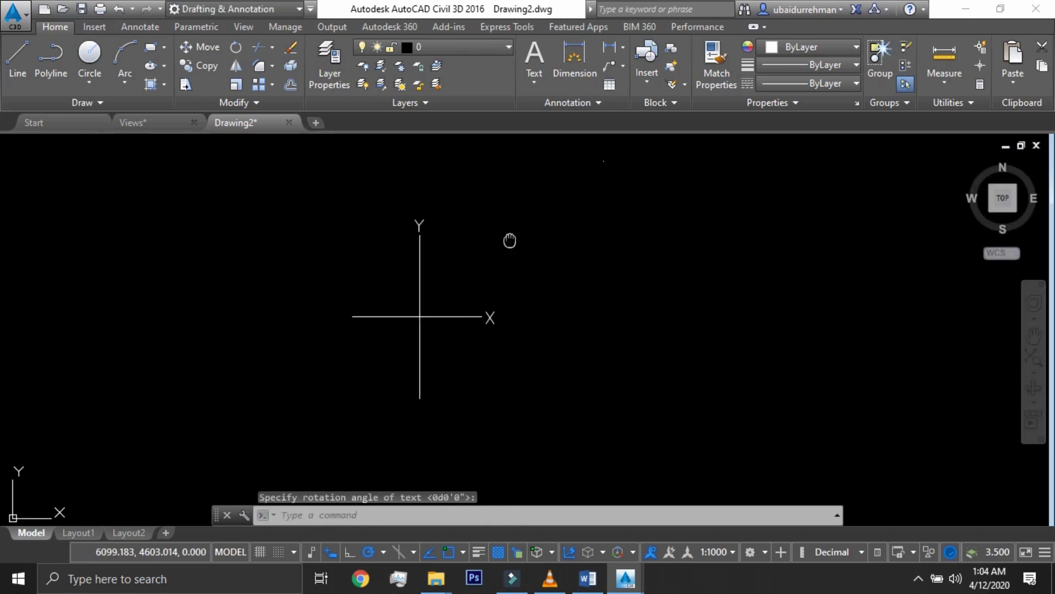
- Draw a line from the vanishing point to the intersection of the two axes
{"action": "type", "text": "l"}
{"action": "key", "text": "Return"}
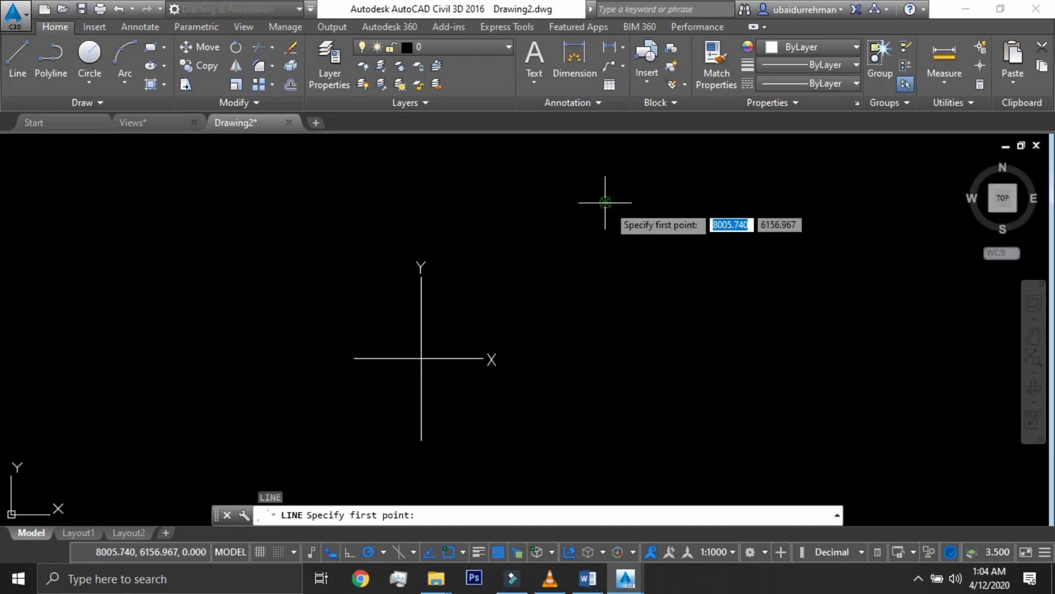
{"action": "left_click", "coordinate": [605, 202]}
{"action": "left_click", "coordinate": [421, 358]}
{"action": "key", "text": "Return"}
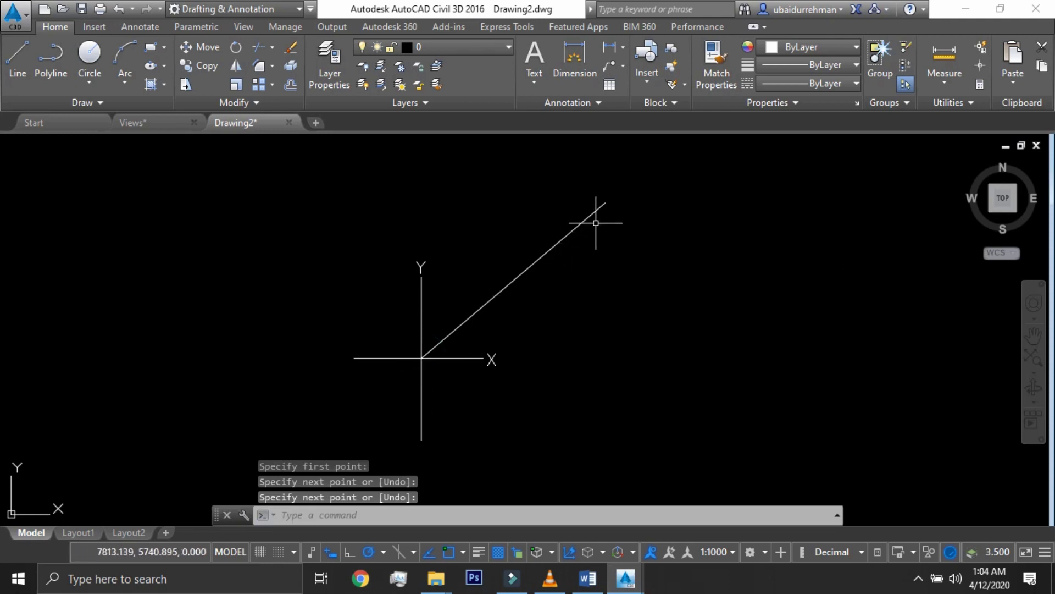
- Draw two more lines from the vanishing point, one to the positive X axis and one to the positive Y axis
{"action": "key", "text": "Return"}
{"action": "left_click", "coordinate": [605, 202]}
{"action": "left_click", "coordinate": [461, 358]}
{"action": "key", "text": "Return"}
{"action": "key", "text": "Return"}
{"action": "left_click", "coordinate": [605, 203]}
{"action": "left_click", "coordinate": [421, 327]}
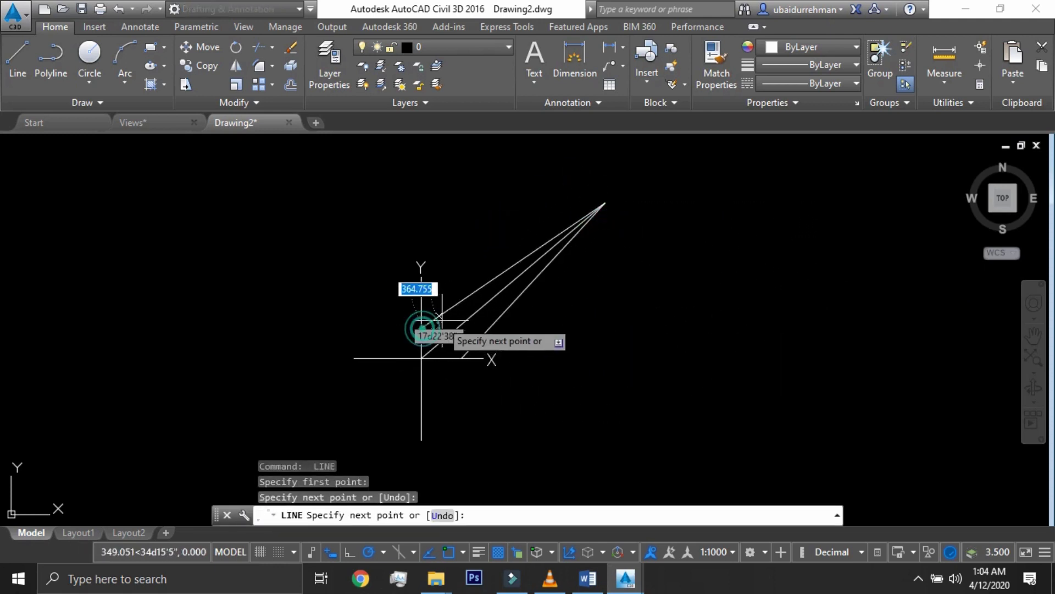
{"action": "key", "text": "Return"}
{"action": "scroll", "coordinate": [432, 326], "scroll_direction": "up", "scroll_amount": 2}
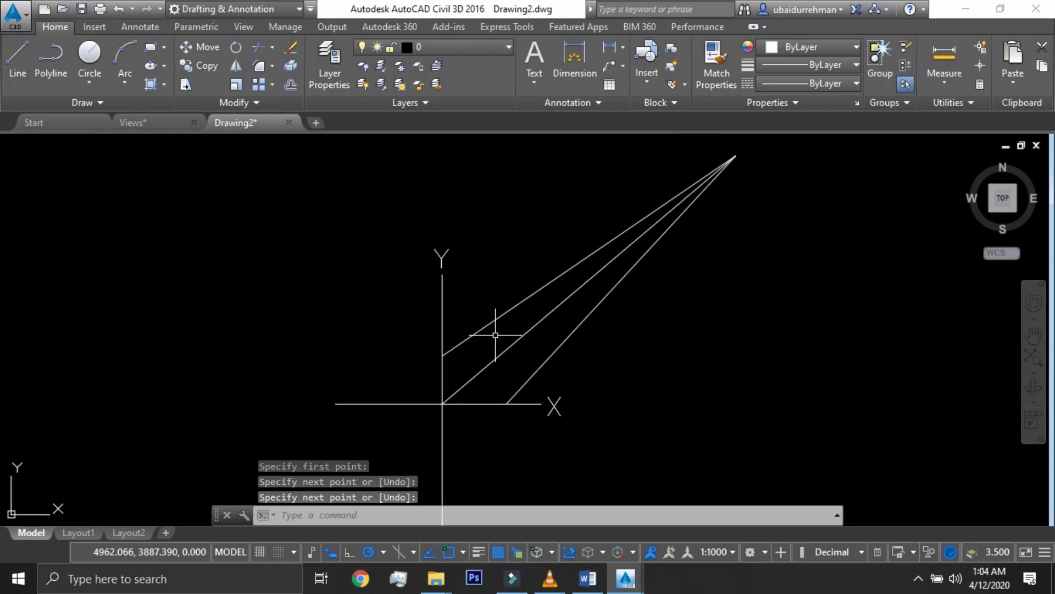
- Draw a horizontal line rightward from the converging line's end on the Y axis and a vertical line upward from the one on the X axis
{"action": "key", "text": "Return"}
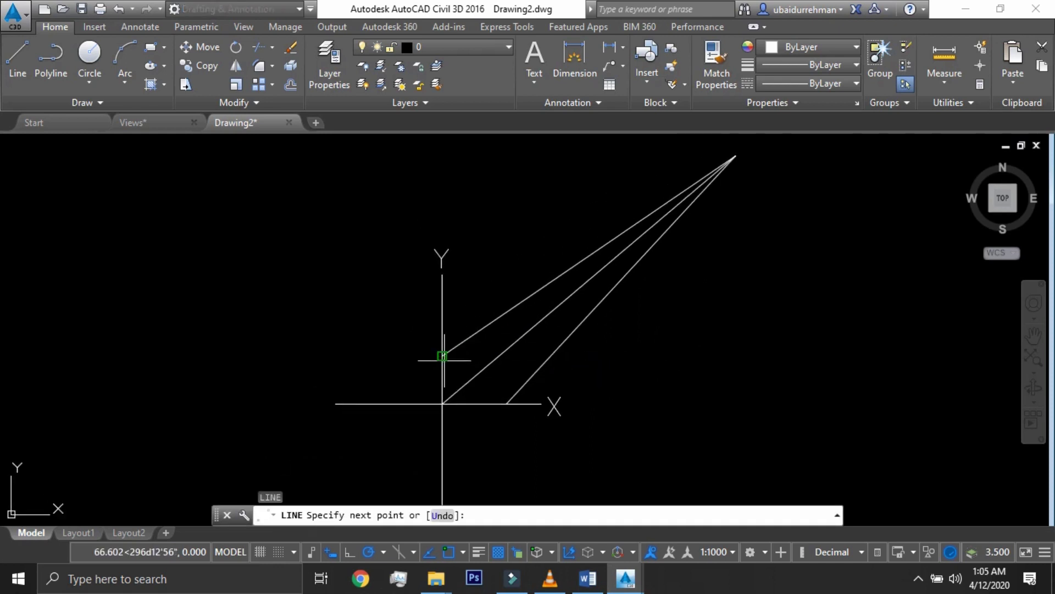
{"action": "left_click", "coordinate": [442, 355]}
{"action": "left_click", "coordinate": [589, 356]}
{"action": "key", "text": "Return"}
{"action": "key", "text": "Return"}
{"action": "left_click", "coordinate": [506, 403]}
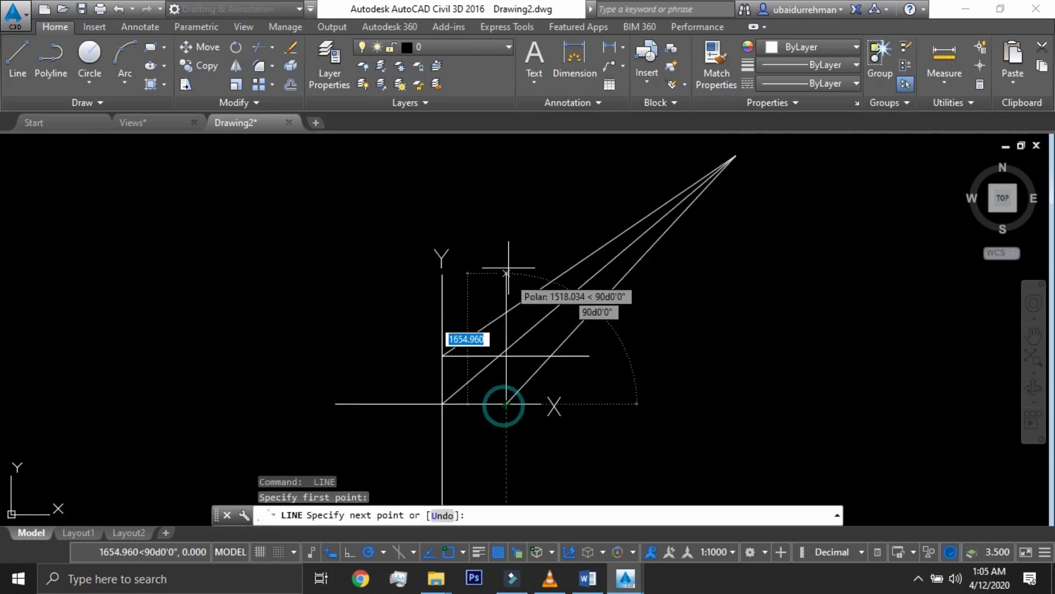
{"action": "left_click", "coordinate": [506, 265]}
{"action": "key", "text": "Return"}
- Fillet the new horizontal and vertical lines with zero radius to close the front rectangle's corner
{"action": "type", "text": "f"}
{"action": "key", "text": "Return"}
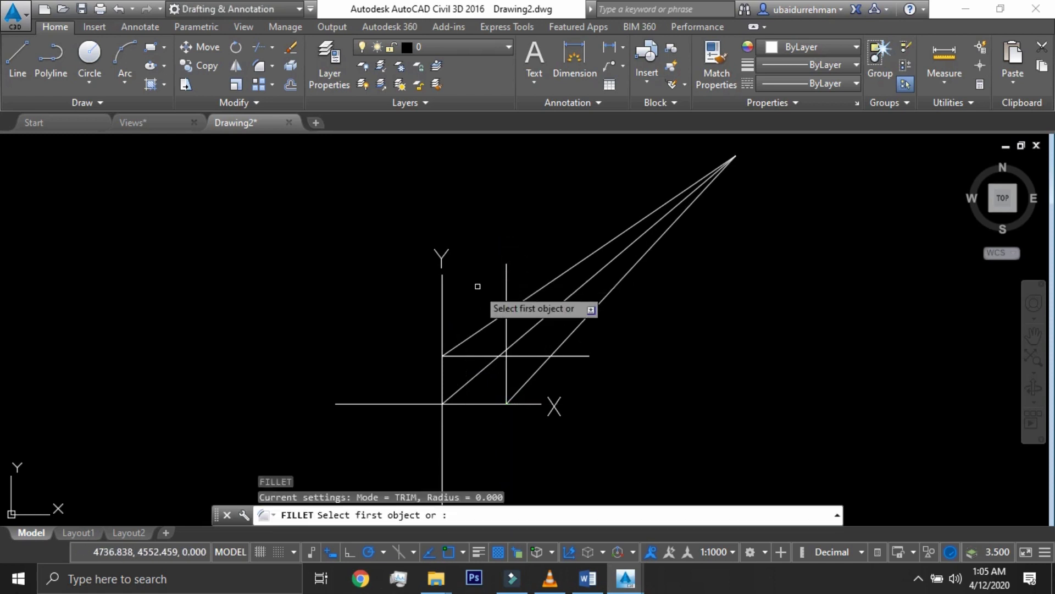
{"action": "left_click", "coordinate": [488, 354]}
{"action": "left_click", "coordinate": [505, 374]}
{"action": "key", "text": "Escape"}
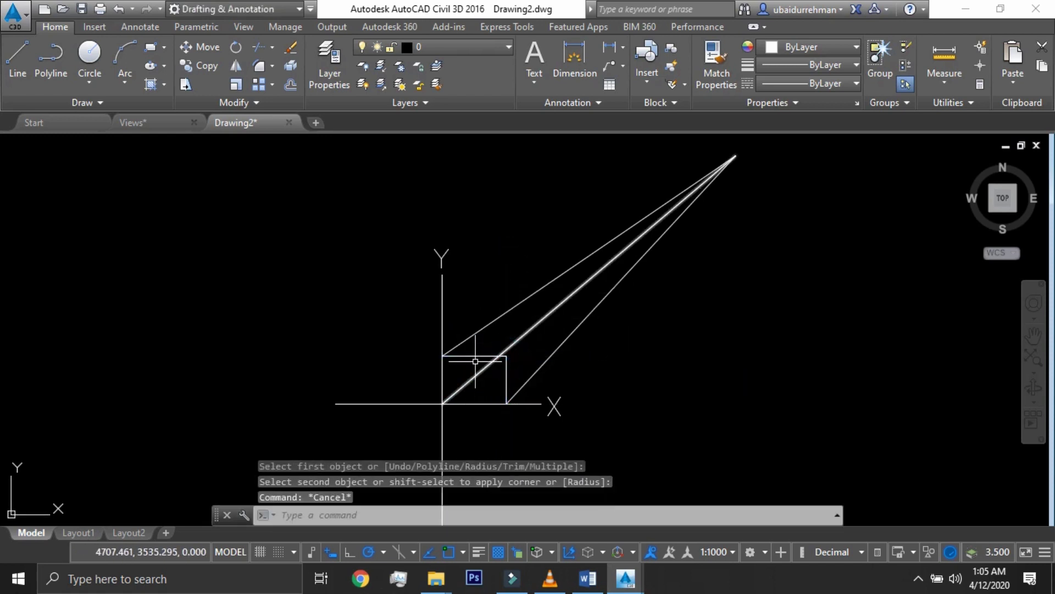
- Draw a line from the vanishing point to the front rectangle's upper-right corner
{"action": "type", "text": "l"}
{"action": "key", "text": "Return"}
{"action": "left_click", "coordinate": [735, 155]}
{"action": "left_click", "coordinate": [650, 226]}
{"action": "key", "text": "Return"}
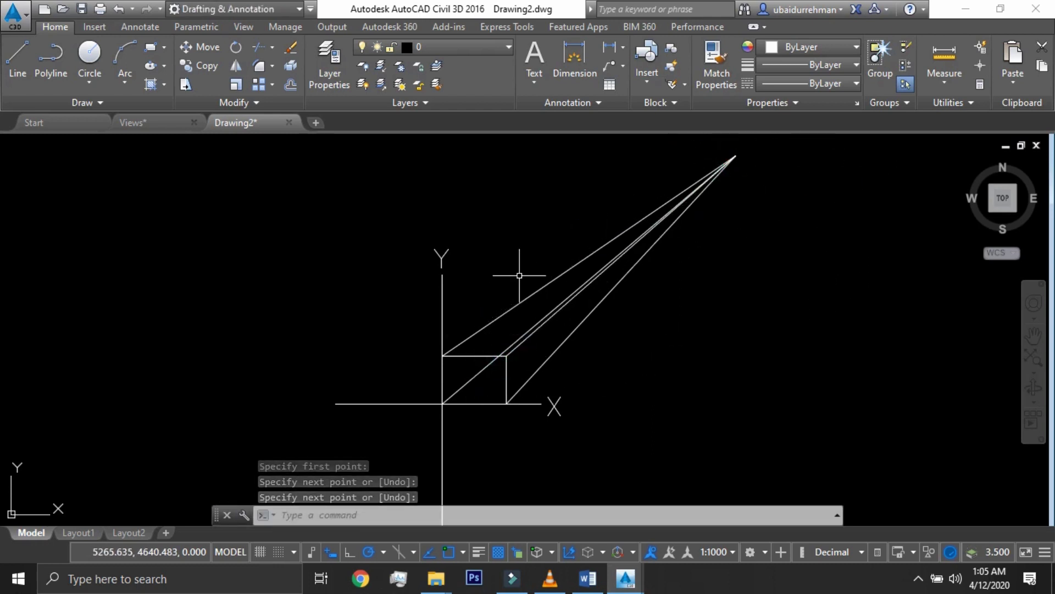
{"action": "key", "text": "Return"}
{"action": "key", "text": "Escape"}
- Draw a vertical polyline upward from the lowest converging line, crossing the middle converging lines
{"action": "type", "text": "p"}
{"action": "key", "text": "Return"}
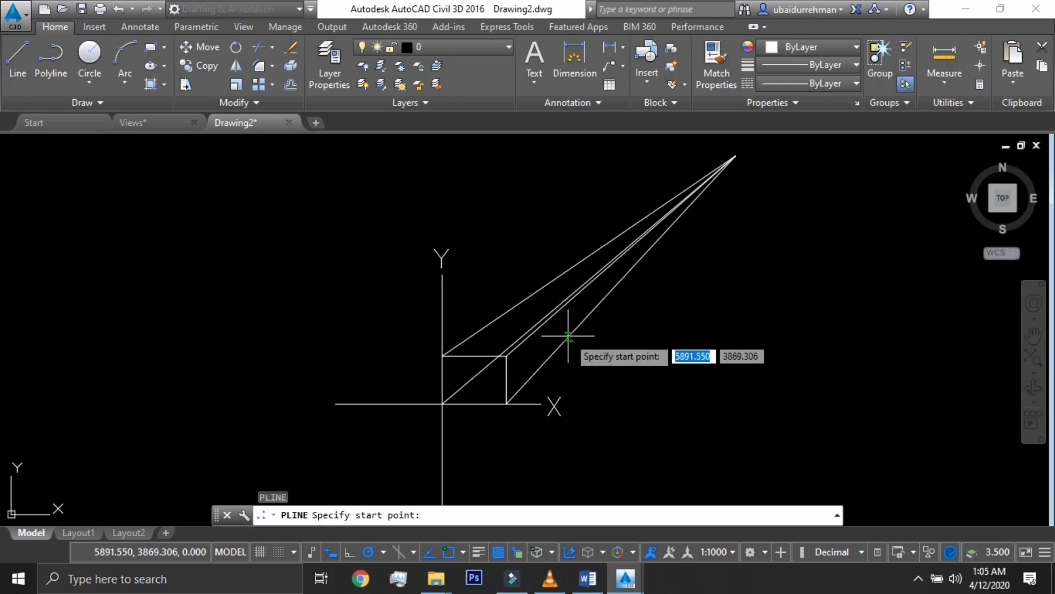
{"action": "left_click", "coordinate": [569, 337]}
{"action": "scroll", "coordinate": [570, 286], "scroll_direction": "up", "scroll_amount": 2}
{"action": "scroll", "coordinate": [568, 295], "scroll_direction": "up", "scroll_amount": 2}
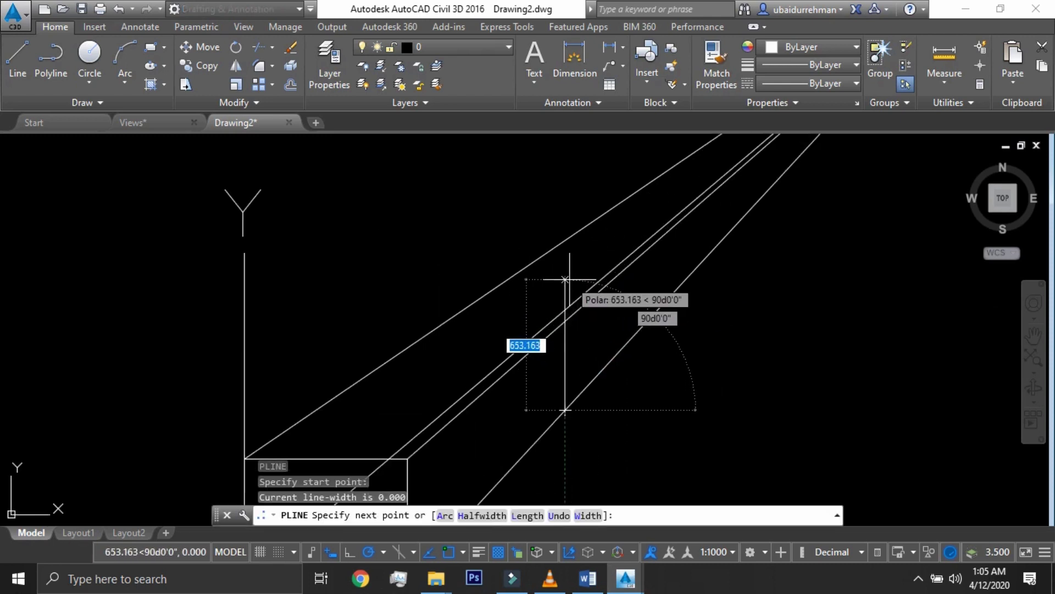
{"action": "left_click", "coordinate": [565, 291]}
{"action": "key", "text": "Escape"}
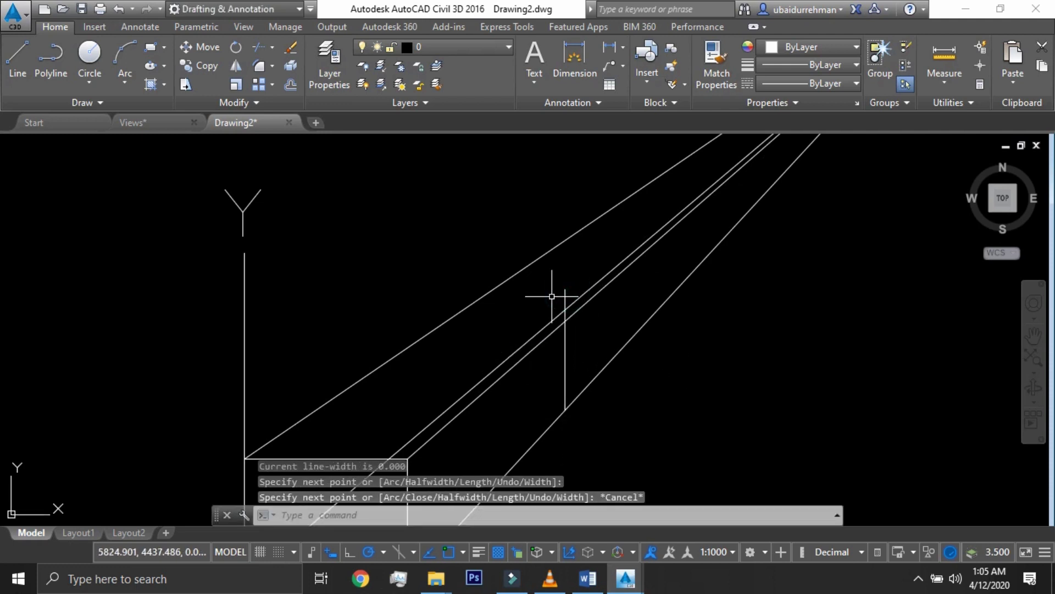
- Draw a horizontal polyline leftward past the uppermost converging line, and a vertical polyline downward from their crossing
{"action": "key", "text": "Return"}
{"action": "left_click", "coordinate": [560, 303]}
{"action": "left_click", "coordinate": [429, 309]}
{"action": "key", "text": "Return"}
{"action": "key", "text": "Return"}
{"action": "left_click", "coordinate": [464, 309]}
{"action": "left_click", "coordinate": [464, 451]}
{"action": "key", "text": "Return"}
- Draw a horizontal polyline rightward from where the left vertical meets the origin's converging line, past the lowest converging line
{"action": "key", "text": "Return"}
{"action": "left_click", "coordinate": [464, 395]}
{"action": "scroll", "coordinate": [631, 388], "scroll_direction": "down", "scroll_amount": 2}
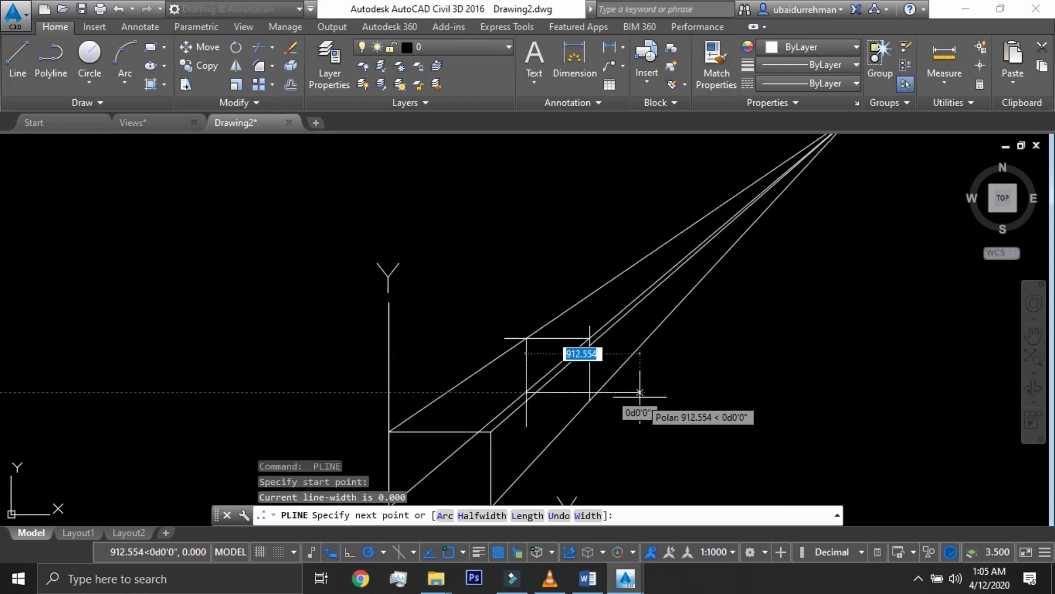
{"action": "left_click", "coordinate": [640, 393]}
{"action": "key", "text": "Return"}
- Draw a vertical polyline upward from the bottom horizontal's crossing with the lowest converging line, and delete the earlier vertical beside it
{"action": "scroll", "coordinate": [596, 381], "scroll_direction": "up", "scroll_amount": 2}
{"action": "key", "text": "Return"}
{"action": "left_click", "coordinate": [600, 394]}
{"action": "left_click", "coordinate": [598, 251]}
{"action": "key", "text": "Return"}
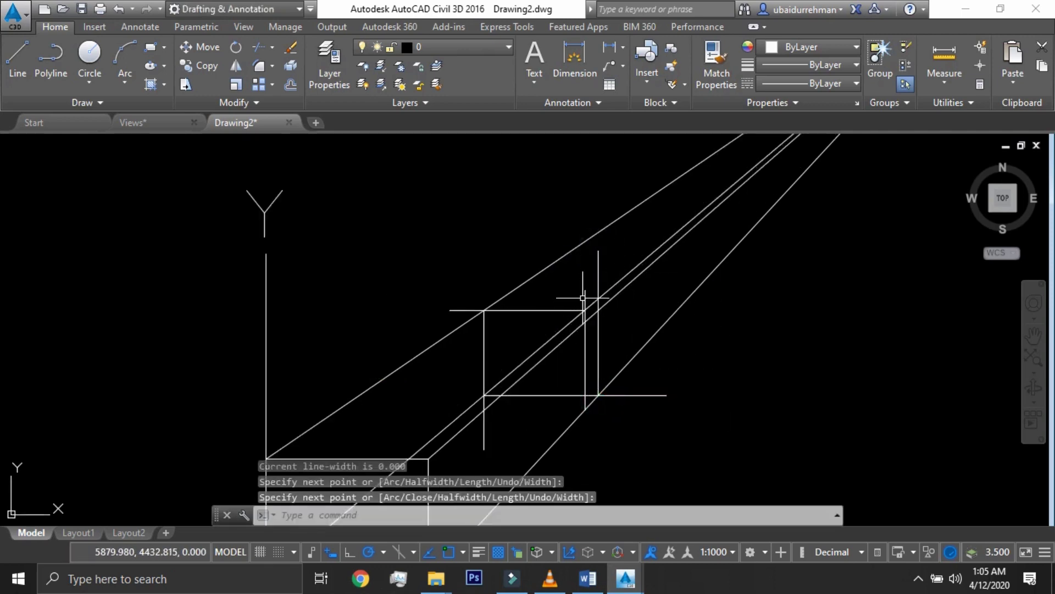
{"action": "left_click", "coordinate": [584, 298]}
{"action": "key", "text": "Delete"}
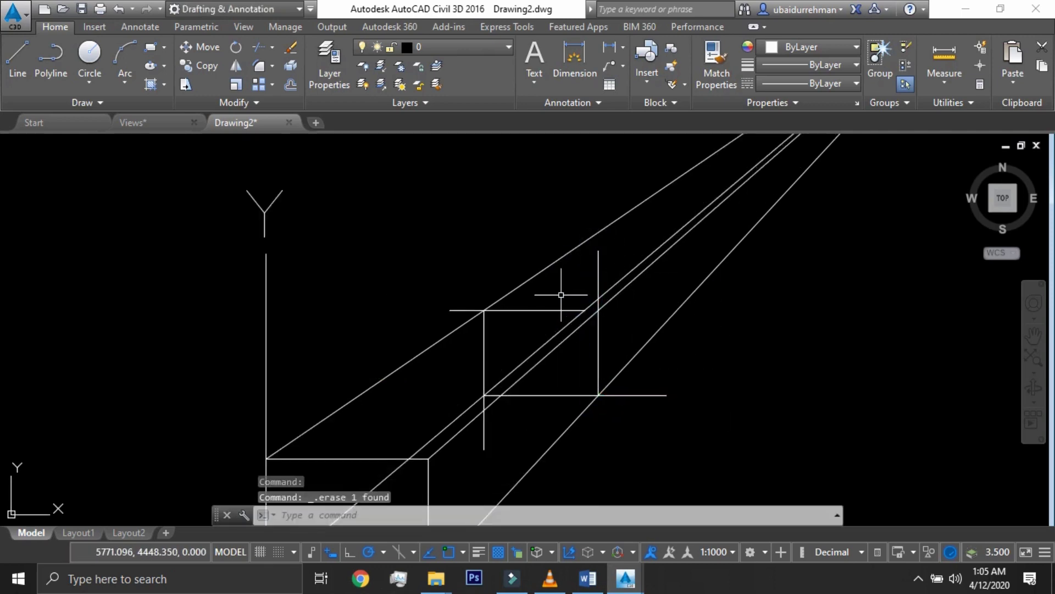
- Fillet all four corners of the rear rectangle with zero radius so its edges meet
{"action": "type", "text": "f"}
{"action": "key", "text": "Return"}
{"action": "left_click", "coordinate": [585, 310]}
{"action": "left_click", "coordinate": [599, 322]}
{"action": "key", "text": "Return"}
{"action": "left_click", "coordinate": [598, 364]}
{"action": "left_click", "coordinate": [558, 394]}
{"action": "key", "text": "Return"}
{"action": "left_click", "coordinate": [526, 395]}
{"action": "left_click", "coordinate": [485, 375]}
{"action": "key", "text": "Return"}
{"action": "left_click", "coordinate": [484, 326]}
{"action": "left_click", "coordinate": [497, 311]}
{"action": "key", "text": "Escape"}
{"action": "scroll", "coordinate": [553, 263], "scroll_direction": "down", "scroll_amount": 5}
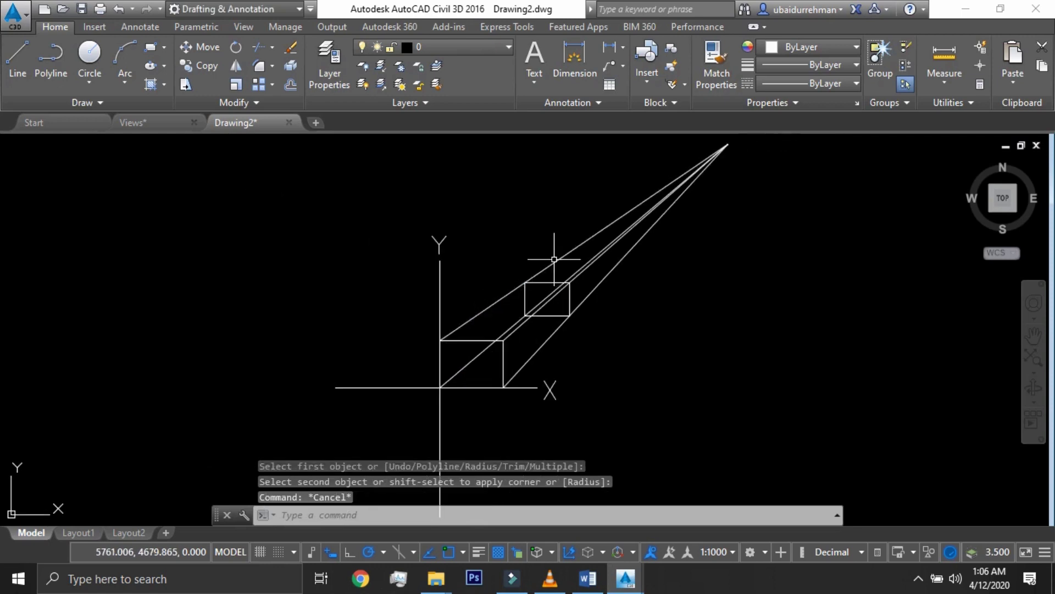
- In the Views drawing, draw a wide rectangle in the empty model space
{"action": "type", "text": "rec"}
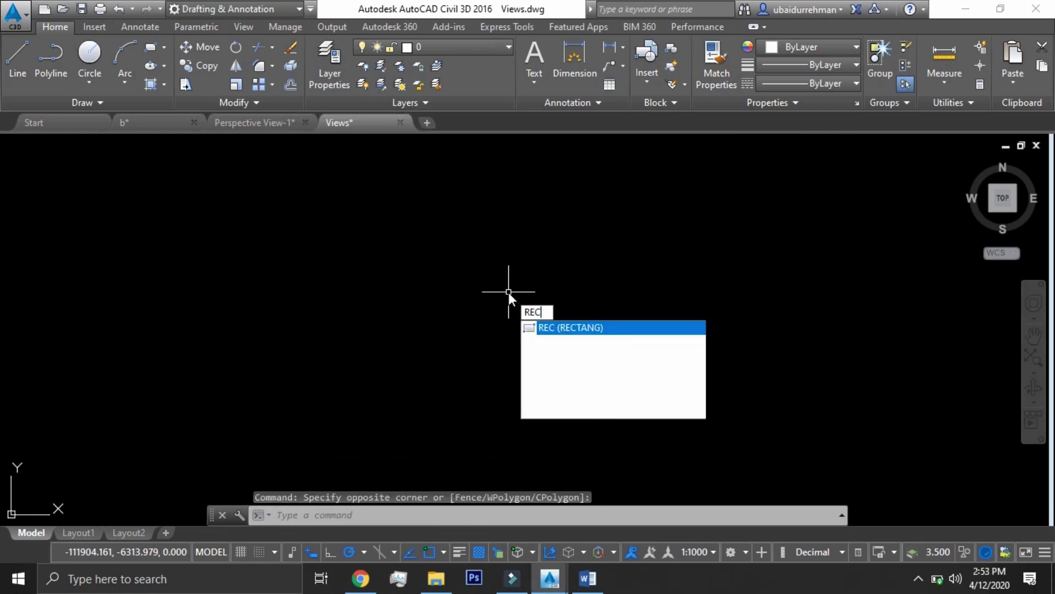
{"action": "key", "text": "Return"}
{"action": "left_click", "coordinate": [609, 256]}
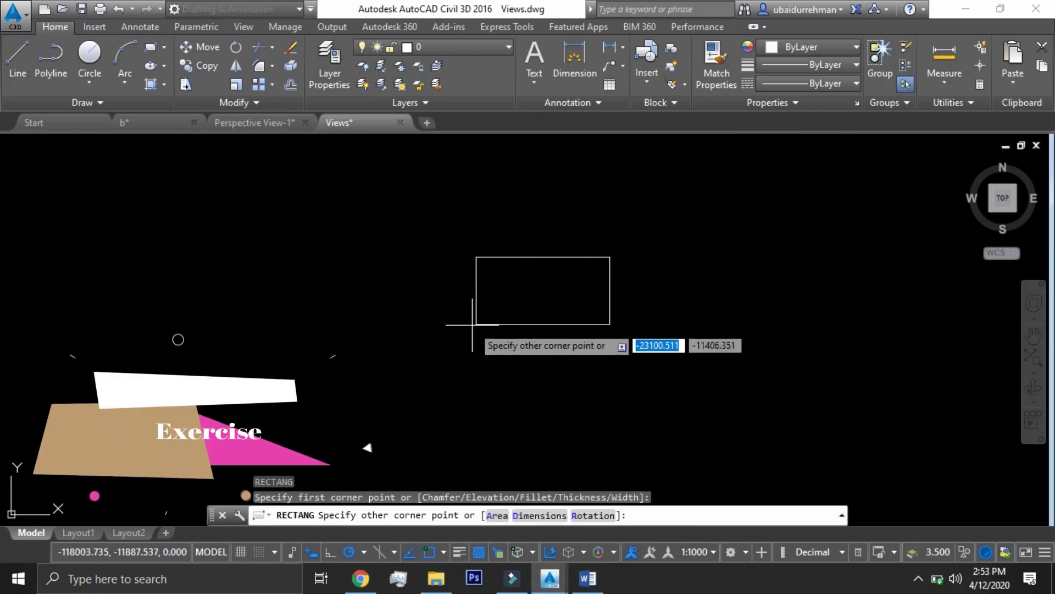
{"action": "left_click", "coordinate": [430, 319]}
{"action": "key", "text": "Escape"}
- Place a point at the rectangle's center and draw lines from it to the rectangle's corners
{"action": "type", "text": "point"}
{"action": "key", "text": "Return"}
{"action": "left_click", "coordinate": [548, 321]}
{"action": "type", "text": "l"}
{"action": "key", "text": "Return"}
{"action": "left_click", "coordinate": [549, 321]}
{"action": "left_click", "coordinate": [637, 290]}
{"action": "key", "text": "Return"}
{"action": "key", "text": "Return"}
{"action": "left_click", "coordinate": [548, 321]}
{"action": "left_click", "coordinate": [458, 352]}
{"action": "key", "text": "Return"}
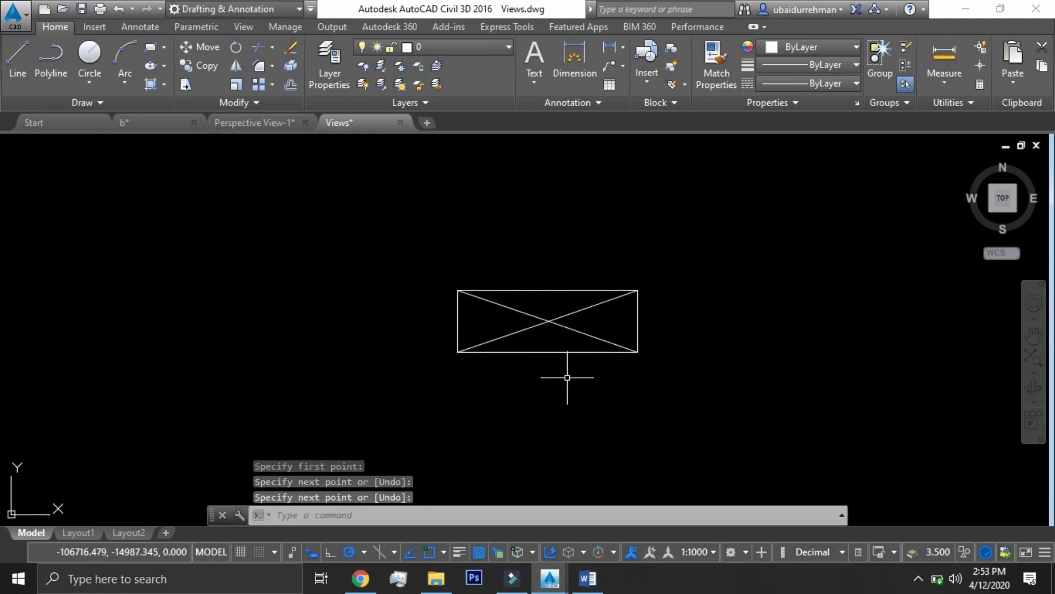
- Draw a horizontal line above the rectangle, extending beyond both of its sides, and lengthen its right end
{"action": "scroll", "coordinate": [573, 383], "scroll_direction": "down", "scroll_amount": 2}
{"action": "scroll", "coordinate": [631, 323], "scroll_direction": "up", "scroll_amount": 2}
{"action": "type", "text": "l"}
{"action": "key", "text": "Return"}
{"action": "left_click", "coordinate": [670, 286]}
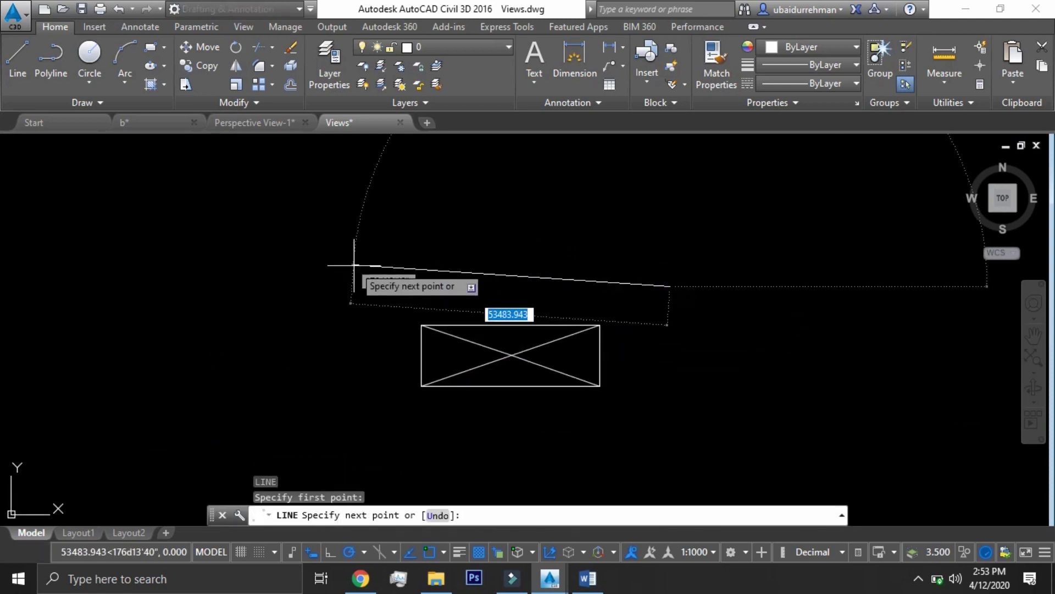
{"action": "left_click", "coordinate": [289, 286]}
{"action": "key", "text": "Return"}
{"action": "left_click", "coordinate": [665, 287]}
- Extend the two upper diagonals beyond the rectangle's corners to the horizontal line above
{"action": "type", "text": "ex"}
{"action": "key", "text": "Return"}
{"action": "key", "text": "Return"}
{"action": "left_click", "coordinate": [596, 327]}
{"action": "left_click", "coordinate": [436, 330]}
{"action": "key", "text": "Escape"}
- Draw vertical lines downward from the two points where the extended diagonals meet the upper horizontal line
{"action": "type", "text": "l"}
{"action": "key", "text": "Return"}
{"action": "left_click", "coordinate": [710, 286]}
{"action": "key", "text": "Return"}
{"action": "key", "text": "Return"}
{"action": "left_click", "coordinate": [308, 286]}
{"action": "middle_click_drag", "start_coordinate": [308, 432], "coordinate": [337, 330]}
{"action": "left_click", "coordinate": [337, 387]}
{"action": "key", "text": "Return"}
- Extend the two lower diagonals beyond the inner rectangle's corners to the vertical lines on both sides
{"action": "type", "text": "ex"}
{"action": "key", "text": "Return"}
{"action": "key", "text": "Return"}
{"action": "left_click", "coordinate": [478, 275]}
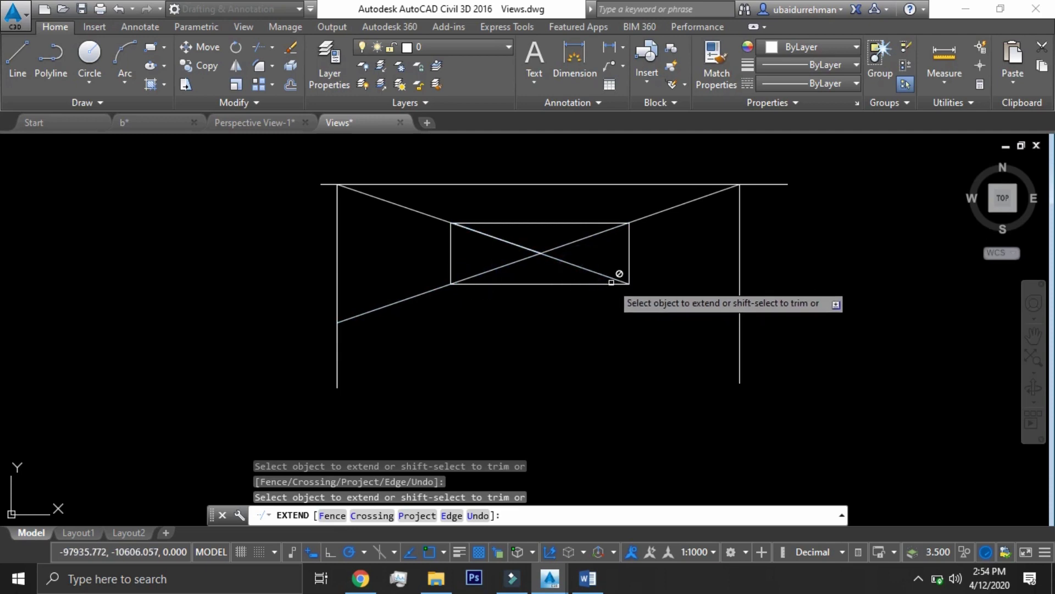
{"action": "left_click", "coordinate": [617, 280]}
{"action": "key", "text": "Return"}
- Draw a horizontal line joining the lower ends of the two extended diagonals
{"action": "type", "text": "l"}
{"action": "key", "text": "Return"}
{"action": "left_click", "coordinate": [740, 322]}
{"action": "left_click", "coordinate": [337, 323]}
{"action": "key", "text": "Return"}
- Fillet the corners of the outer frame to remove the overhanging ends of its horizontal and vertical lines
{"action": "type", "text": "f"}
{"action": "key", "text": "Return"}
{"action": "left_click", "coordinate": [370, 184]}
{"action": "left_click", "coordinate": [337, 234]}
{"action": "key", "text": "Return"}
{"action": "left_click", "coordinate": [337, 306]}
{"action": "left_click", "coordinate": [363, 323]}
{"action": "key", "text": "Return"}
{"action": "key", "text": "Return"}
{"action": "left_click", "coordinate": [739, 219]}
{"action": "left_click", "coordinate": [718, 184]}
{"action": "key", "text": "Escape"}
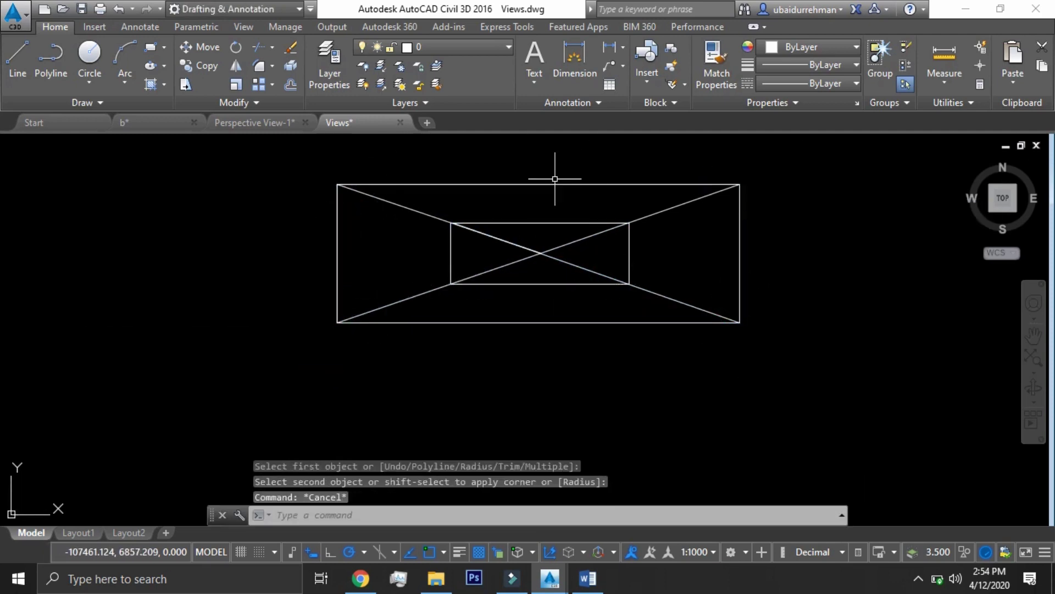
- Draw a small window rectangle around the vanishing point, inside the back wall rectangle and offset toward its left side
{"action": "scroll", "coordinate": [548, 165], "scroll_direction": "up", "scroll_amount": 2}
{"action": "type", "text": "rec"}
{"action": "key", "text": "Return"}
{"action": "scroll", "coordinate": [577, 287], "scroll_direction": "up", "scroll_amount": 2}
{"action": "left_click", "coordinate": [546, 281]}
{"action": "left_click", "coordinate": [395, 349]}
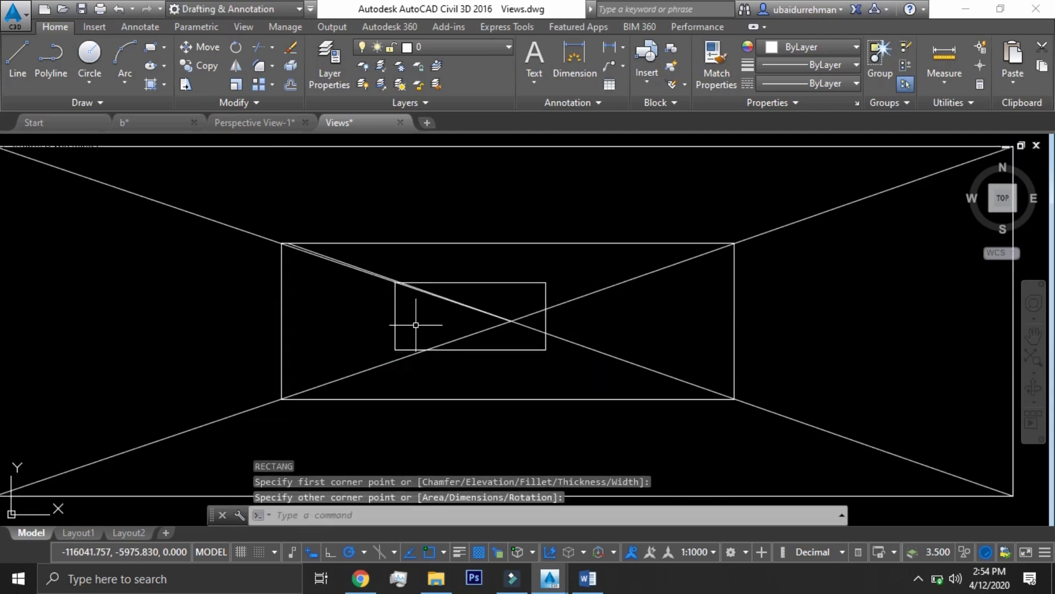
- Draw lines connecting the vanishing point with the corners of the window rectangle
{"action": "type", "text": "l"}
{"action": "key", "text": "Return"}
{"action": "left_click", "coordinate": [511, 321]}
{"action": "left_click", "coordinate": [543, 290]}
{"action": "key", "text": "Return"}
{"action": "key", "text": "Return"}
{"action": "left_click", "coordinate": [488, 350]}
{"action": "left_click", "coordinate": [313, 291]}
{"action": "key", "text": "Return"}
{"action": "key", "text": "Return"}
{"action": "left_click", "coordinate": [537, 326]}
{"action": "left_click", "coordinate": [588, 370]}
{"action": "key", "text": "Return"}
{"action": "scroll", "coordinate": [449, 320], "scroll_direction": "up", "scroll_amount": 2}
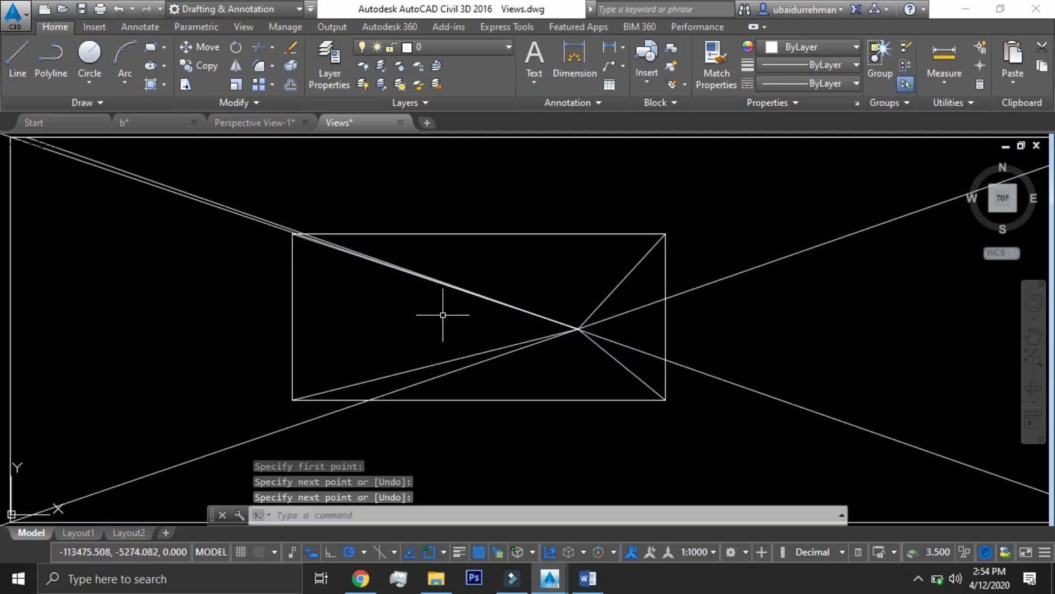
- Draw a vertical line just inside the window's right edge between the converging lines, continued horizontally leftward past the lower left corner
{"action": "key", "text": "Return"}
{"action": "scroll", "coordinate": [651, 245], "scroll_direction": "up", "scroll_amount": 3}
{"action": "left_click", "coordinate": [666, 238]}
{"action": "scroll", "coordinate": [664, 242], "scroll_direction": "down", "scroll_amount": 3}
{"action": "scroll", "coordinate": [665, 378], "scroll_direction": "up", "scroll_amount": 3}
{"action": "left_click", "coordinate": [652, 427]}
{"action": "scroll", "coordinate": [654, 420], "scroll_direction": "down", "scroll_amount": 4}
{"action": "left_click", "coordinate": [444, 377]}
{"action": "key", "text": "Return"}
- Draw a vertical line just inside the window's left edge and a horizontal line from its upper end past the right edge
{"action": "key", "text": "Return"}
{"action": "left_click", "coordinate": [491, 385]}
{"action": "left_click", "coordinate": [499, 303]}
{"action": "key", "text": "Return"}
{"action": "key", "text": "Return"}
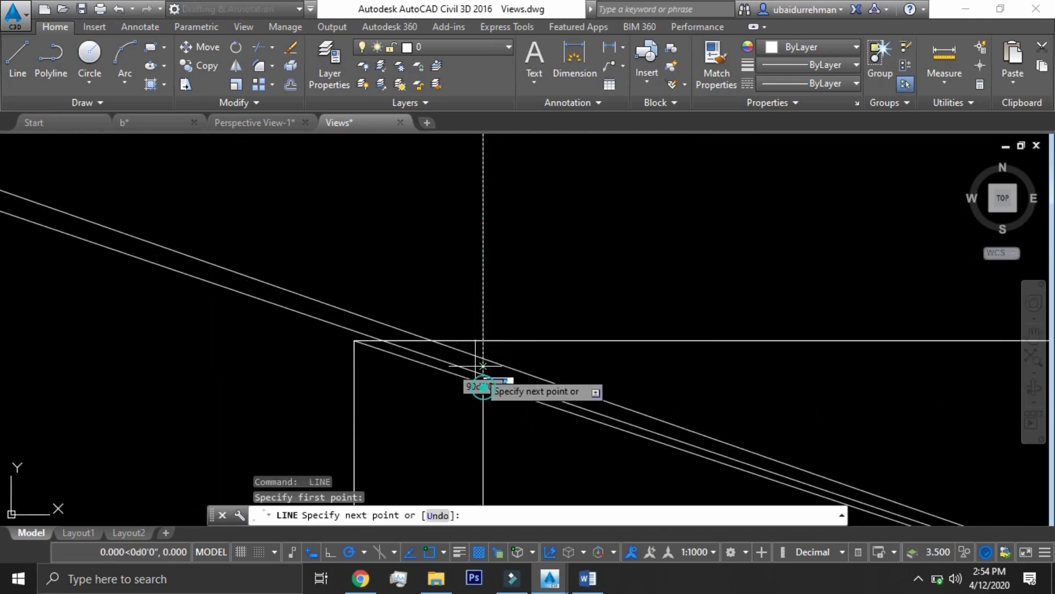
{"action": "left_click", "coordinate": [483, 386]}
{"action": "left_click", "coordinate": [750, 299]}
{"action": "key", "text": "Return"}
{"action": "scroll", "coordinate": [728, 248], "scroll_direction": "down", "scroll_amount": 5}
- Trim the room's diagonals inside the back wall rectangle, using that rectangle as the cutting edge
{"action": "type", "text": "tr"}
{"action": "key", "text": "Return"}
{"action": "scroll", "coordinate": [550, 289], "scroll_direction": "down", "scroll_amount": 2}
{"action": "left_click", "coordinate": [537, 212]}
{"action": "key", "text": "Return"}
{"action": "left_click", "coordinate": [698, 260]}
{"action": "left_click", "coordinate": [705, 365]}
{"action": "left_click", "coordinate": [337, 385]}
{"action": "key", "text": "Return"}
- Clean up the window by filleting the overhanging inner frame lines and trimming the converging lines inside the frame
{"action": "scroll", "coordinate": [478, 292], "scroll_direction": "up", "scroll_amount": 2}
{"action": "type", "text": "f"}
{"action": "key", "text": "Return"}
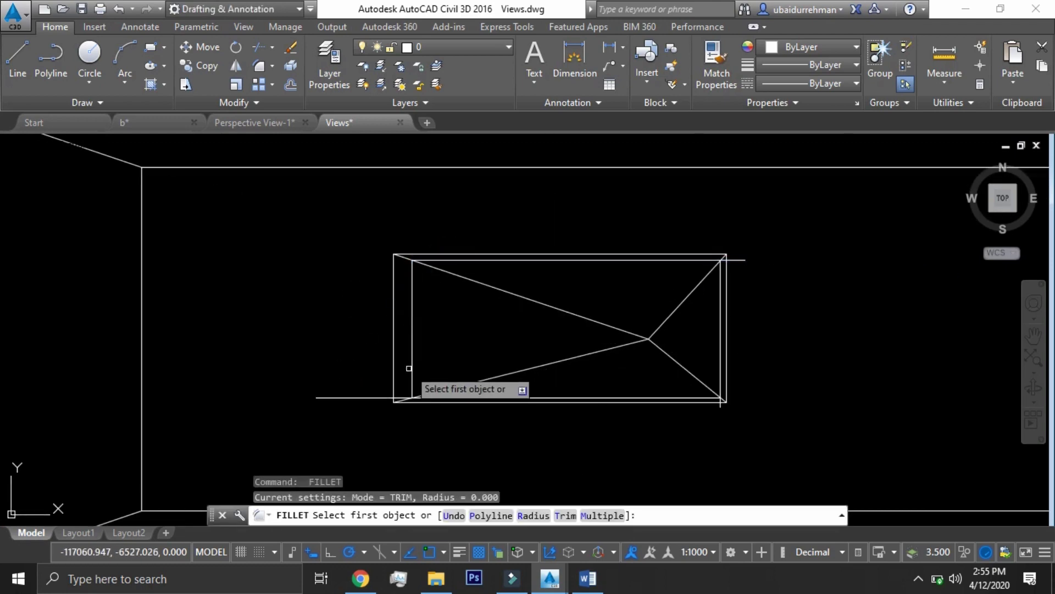
{"action": "left_click", "coordinate": [413, 360]}
{"action": "key", "text": "Escape"}
{"action": "type", "text": "tr"}
{"action": "key", "text": "Return"}
{"action": "key", "text": "Return"}
{"action": "left_click", "coordinate": [669, 285]}
{"action": "left_click", "coordinate": [620, 354]}
{"action": "key", "text": "Escape"}
- Draw two door verticals up from the left wall's floor edge and a line from the inner one's top toward the vanishing point
{"action": "scroll", "coordinate": [539, 293], "scroll_direction": "down", "scroll_amount": 2}
{"action": "middle_click_drag", "start_coordinate": [542, 314], "coordinate": [485, 310]}
{"action": "key", "text": "l"}
{"action": "key", "text": "Return"}
{"action": "left_click", "coordinate": [277, 389]}
{"action": "left_click", "coordinate": [277, 265]}
{"action": "left_click", "coordinate": [490, 300]}
{"action": "key", "text": "Return"}
{"action": "key", "text": "Return"}
{"action": "left_click", "coordinate": [246, 399]}
{"action": "left_click", "coordinate": [246, 241]}
{"action": "key", "text": "Return"}
- Extend the door's converging top line to the outer door vertical on the left wall
{"action": "type", "text": "ex"}
{"action": "key", "text": "Return"}
{"action": "key", "text": "Return"}
{"action": "left_click", "coordinate": [285, 266]}
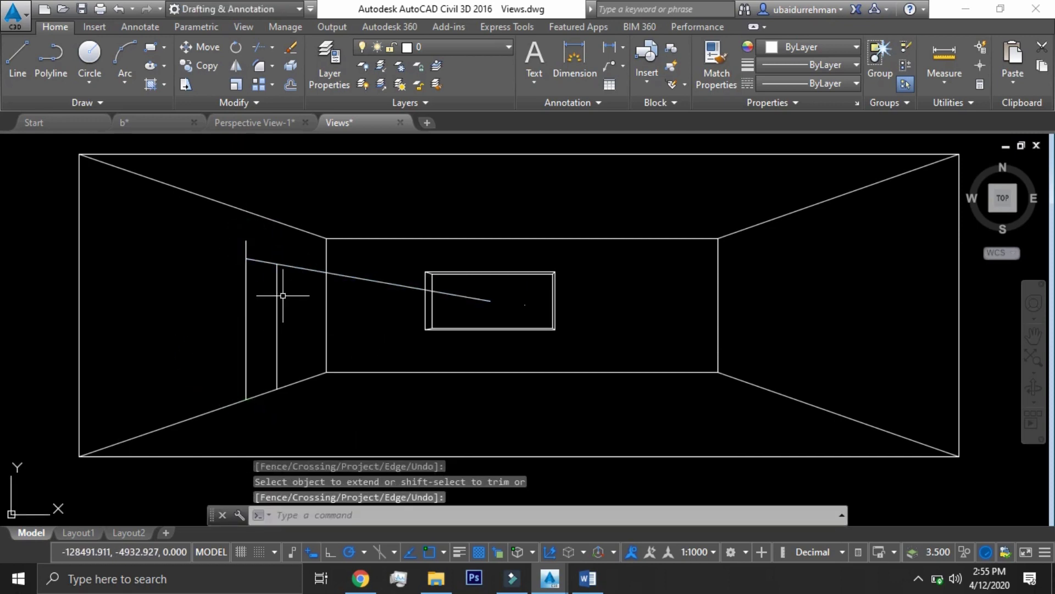
{"action": "key", "text": "Escape"}
- Draw a horizontal line leftward from the inner door vertical's top and a second converging line, extending the latter to the outer vertical
{"action": "type", "text": "l"}
{"action": "key", "text": "Return"}
{"action": "scroll", "coordinate": [224, 278], "scroll_direction": "up", "scroll_amount": 3}
{"action": "left_click", "coordinate": [323, 258]}
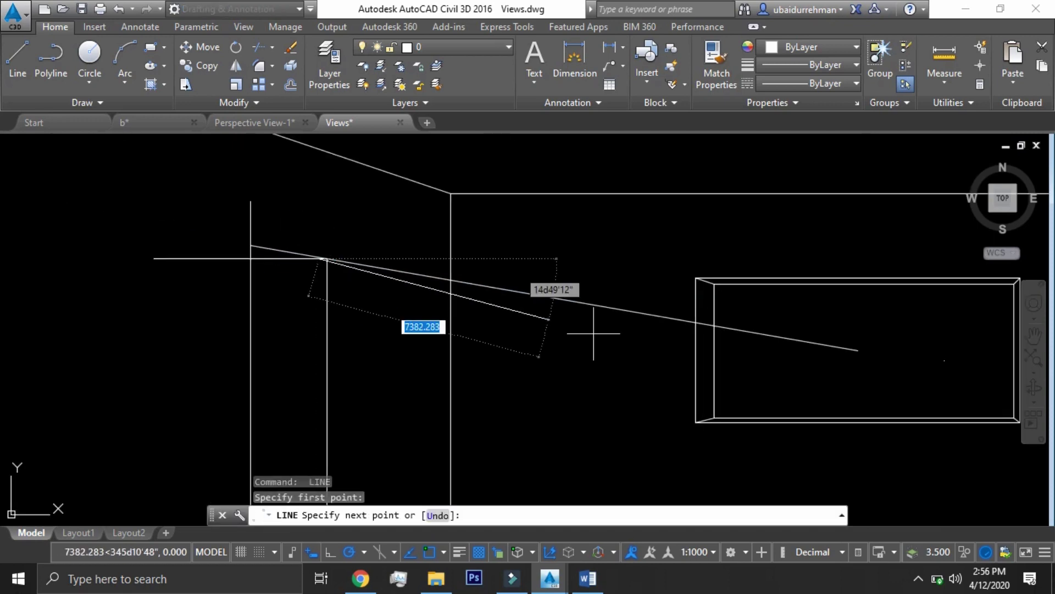
{"action": "left_click", "coordinate": [859, 350]}
{"action": "key", "text": "Return"}
{"action": "type", "text": "ex"}
{"action": "key", "text": "Return"}
{"action": "key", "text": "Return"}
{"action": "left_click", "coordinate": [490, 367]}
{"action": "key", "text": "Return"}
- Fillet the lower converging line with the horizontal line at the top of the door's inner vertical
{"action": "type", "text": "f"}
{"action": "key", "text": "Return"}
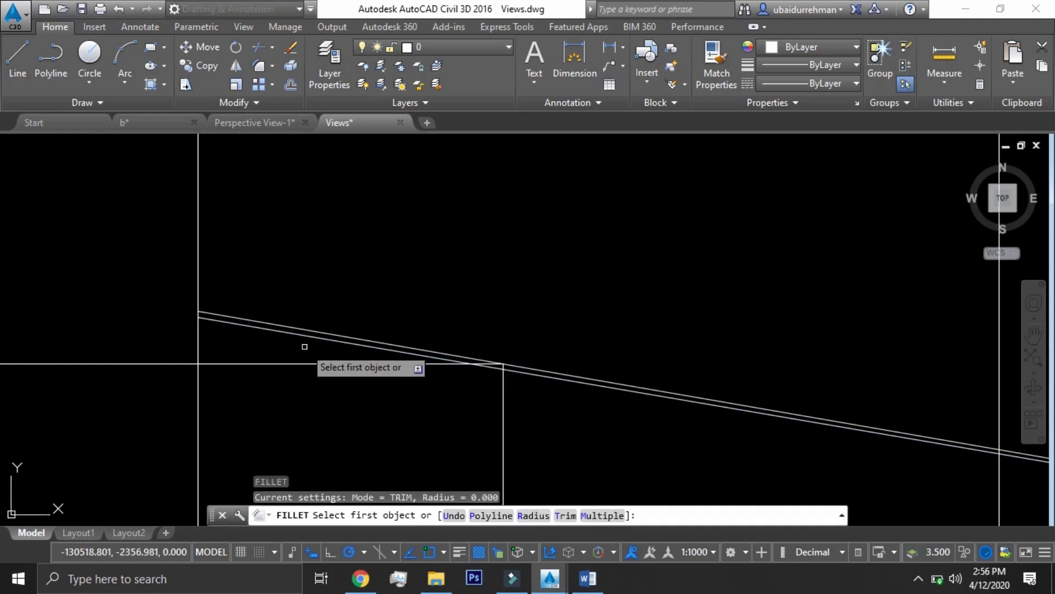
{"action": "scroll", "coordinate": [325, 381], "scroll_direction": "down", "scroll_amount": 2}
{"action": "scroll", "coordinate": [440, 377], "scroll_direction": "up", "scroll_amount": 2}
{"action": "left_click", "coordinate": [432, 377]}
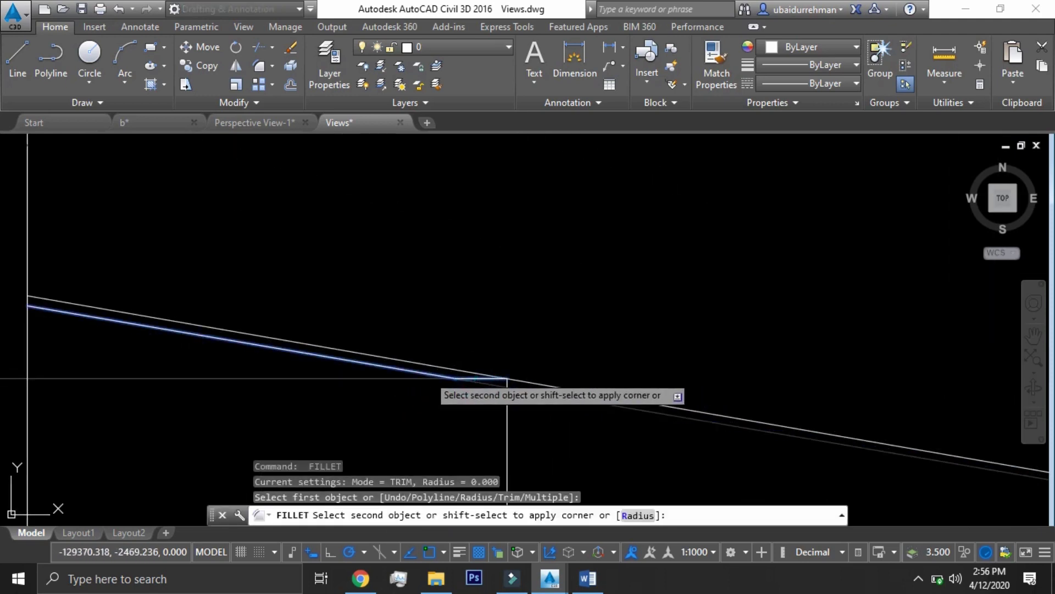
{"action": "left_click", "coordinate": [428, 375]}
- Draw a vertical line down from the filleted corner, parallel to the door's inner vertical
{"action": "type", "text": "l"}
{"action": "key", "text": "Return"}
{"action": "left_click", "coordinate": [455, 378]}
{"action": "scroll", "coordinate": [437, 308], "scroll_direction": "down", "scroll_amount": 10}
{"action": "left_click", "coordinate": [447, 438]}
{"action": "key", "text": "Return"}
- Delete the converging guide line that runs past the door toward the vanishing point
{"action": "scroll", "coordinate": [383, 377], "scroll_direction": "up", "scroll_amount": 2}
{"action": "left_click", "coordinate": [483, 252]}
{"action": "left_click", "coordinate": [422, 230]}
{"action": "key", "text": "Escape"}
{"action": "left_click_drag", "start_coordinate": [619, 260], "coordinate": [581, 309]}
{"action": "key", "text": "Delete"}
- Draw the missing edges at the top of the door frame and delete the leftover line beside the door
{"action": "scroll", "coordinate": [486, 367], "scroll_direction": "up", "scroll_amount": 6}
{"action": "key", "text": "l"}
{"action": "key", "text": "Return"}
{"action": "left_click", "coordinate": [496, 353]}
{"action": "left_click", "coordinate": [424, 345]}
{"action": "key", "text": "Return"}
{"action": "key", "text": "Return"}
{"action": "left_click", "coordinate": [487, 355]}
{"action": "scroll", "coordinate": [421, 368], "scroll_direction": "down", "scroll_amount": 8}
{"action": "left_click", "coordinate": [698, 254]}
{"action": "key", "text": "Return"}
{"action": "left_click", "coordinate": [720, 279]}
{"action": "key", "text": "Delete"}
{"action": "scroll", "coordinate": [561, 314], "scroll_direction": "down", "scroll_amount": 3}
{"action": "scroll", "coordinate": [560, 301], "scroll_direction": "up", "scroll_amount": 2}
{"action": "scroll", "coordinate": [489, 381], "scroll_direction": "down", "scroll_amount": 3}
{"action": "type", "text": "l"}
{"action": "key", "text": "Return"}
{"action": "left_click", "coordinate": [781, 270]}
{"action": "key", "text": "Escape"}
{"action": "scroll", "coordinate": [405, 278], "scroll_direction": "up", "scroll_amount": 2}
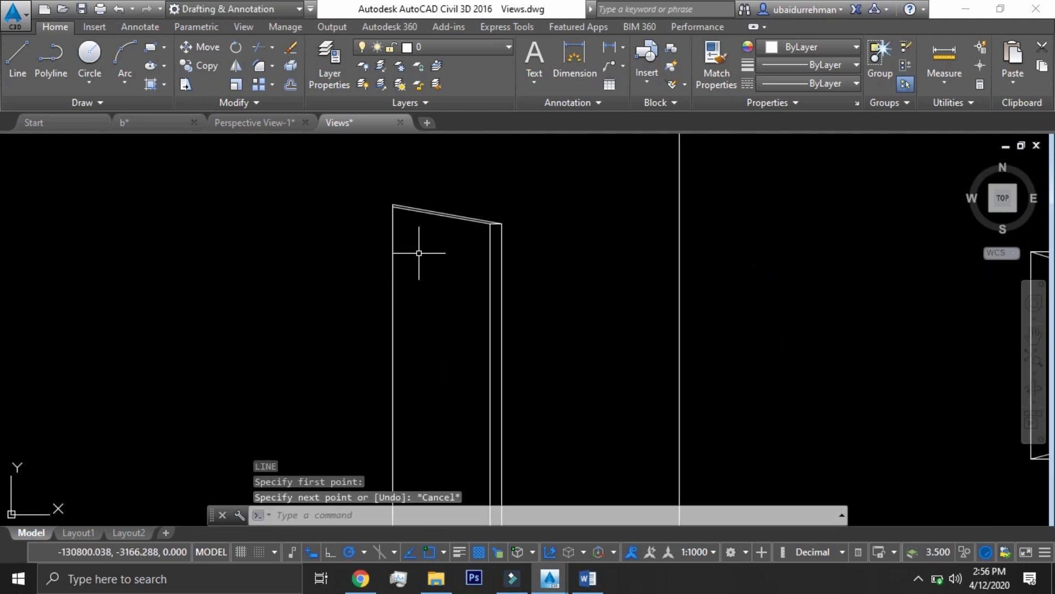
{"action": "scroll", "coordinate": [360, 300], "scroll_direction": "down", "scroll_amount": 4}
{"action": "mouse_move", "coordinate": [345, 322]}
{"action": "middle_mouse_down"}
{"action": "mouse_move", "coordinate": [405, 337]}
{"action": "mouse_move", "coordinate": [421, 326]}
{"action": "middle_mouse_up"}
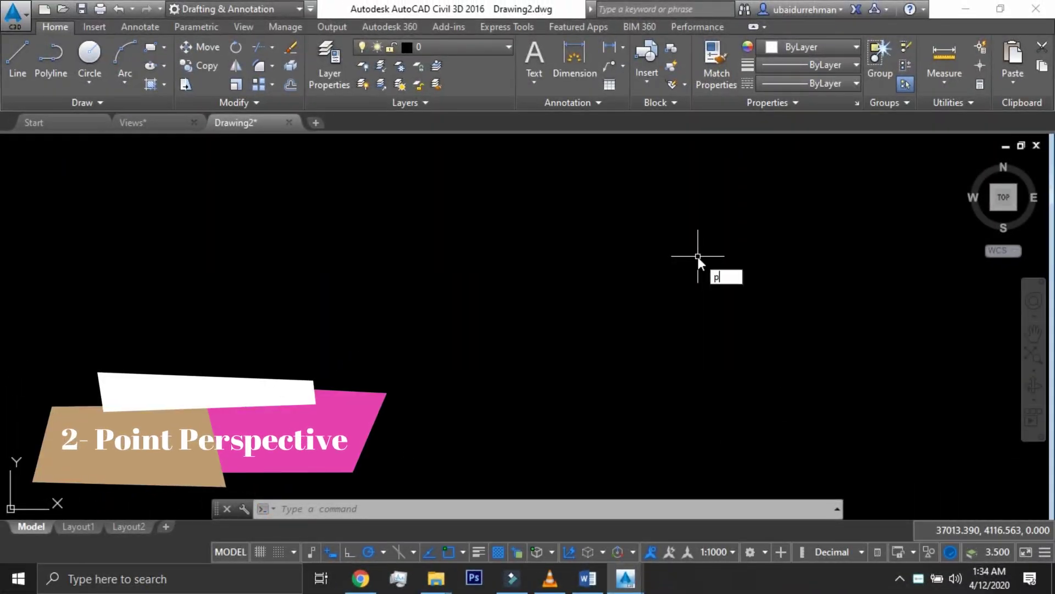
- Place two widely spaced points in the empty drawing as the right and left vanishing points
{"action": "type", "text": "oin"}
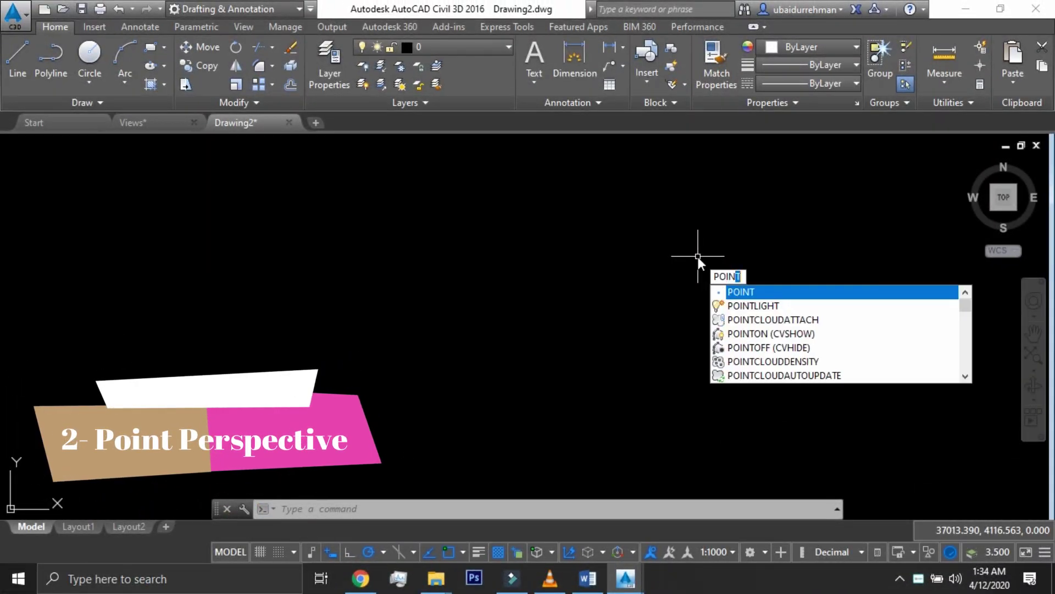
{"action": "key", "text": "Return"}
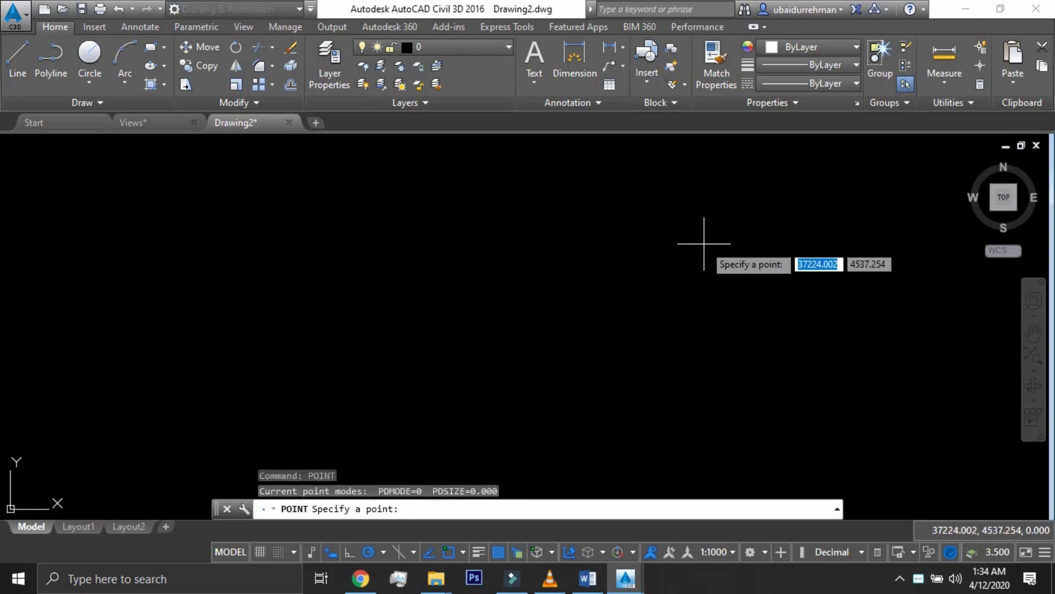
{"action": "left_click", "coordinate": [703, 242]}
{"action": "key", "text": "Return"}
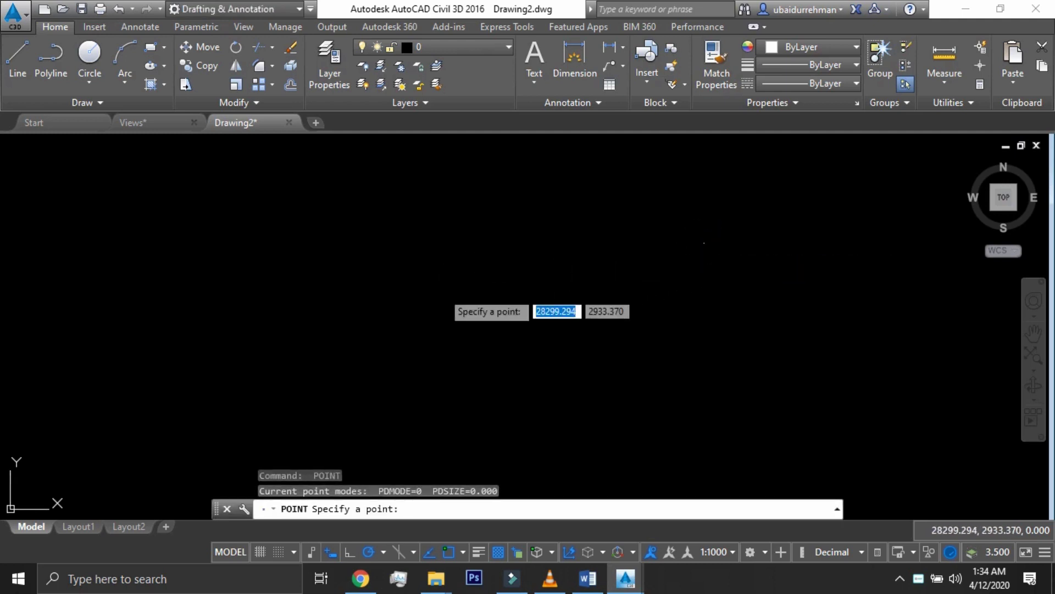
{"action": "left_click", "coordinate": [418, 288]}
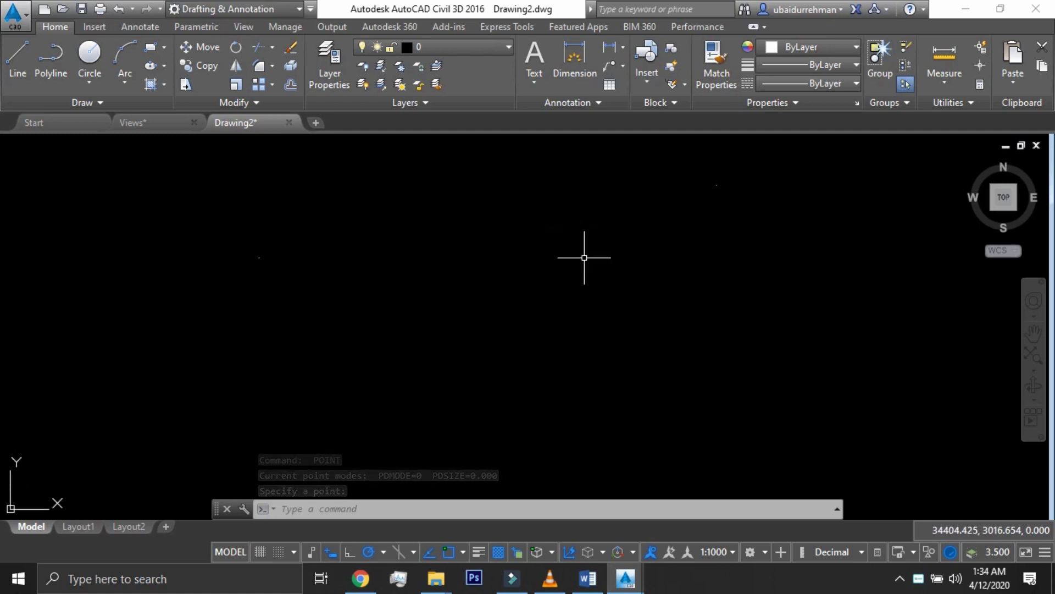
- Draw two slightly diverging lines from the right vanishing point down toward the lower left
{"action": "type", "text": "l"}
{"action": "key", "text": "Return"}
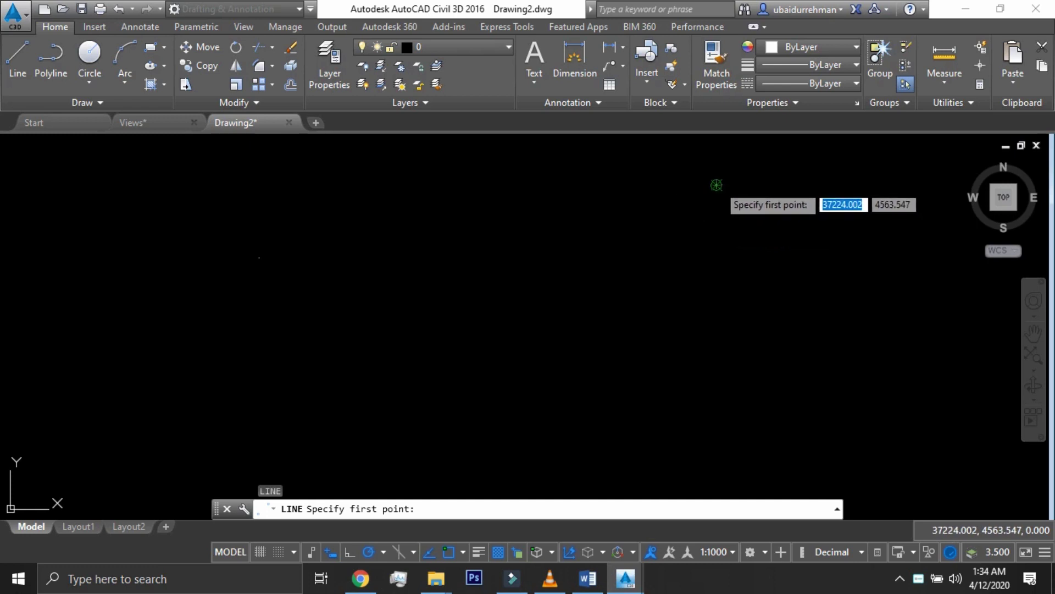
{"action": "left_click", "coordinate": [716, 185]}
{"action": "left_click", "coordinate": [401, 407]}
{"action": "key", "text": "Return"}
{"action": "key", "text": "Return"}
{"action": "left_click", "coordinate": [717, 184]}
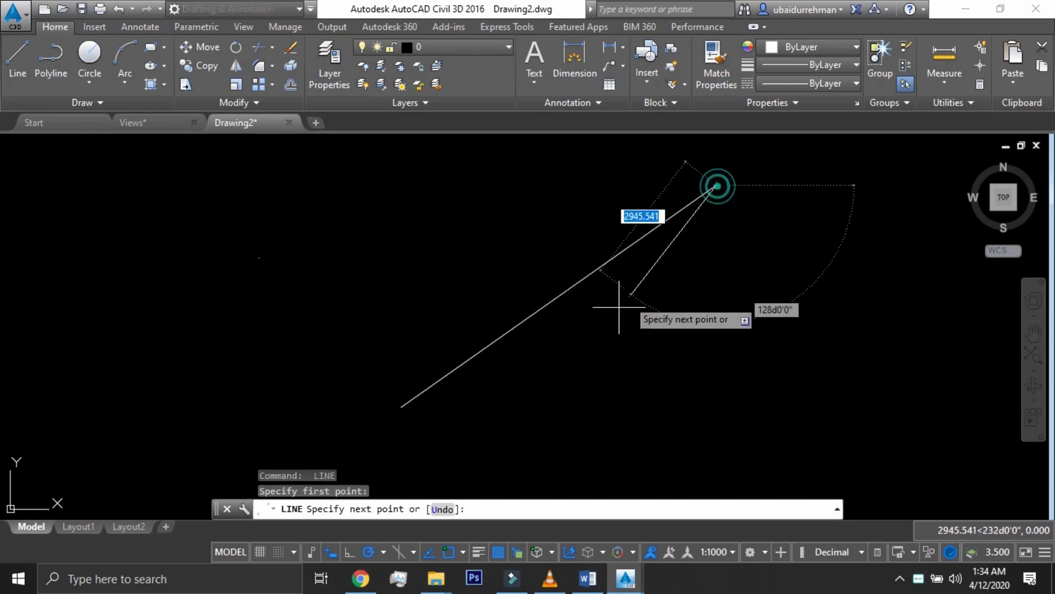
{"action": "left_click", "coordinate": [435, 426]}
{"action": "key", "text": "Return"}
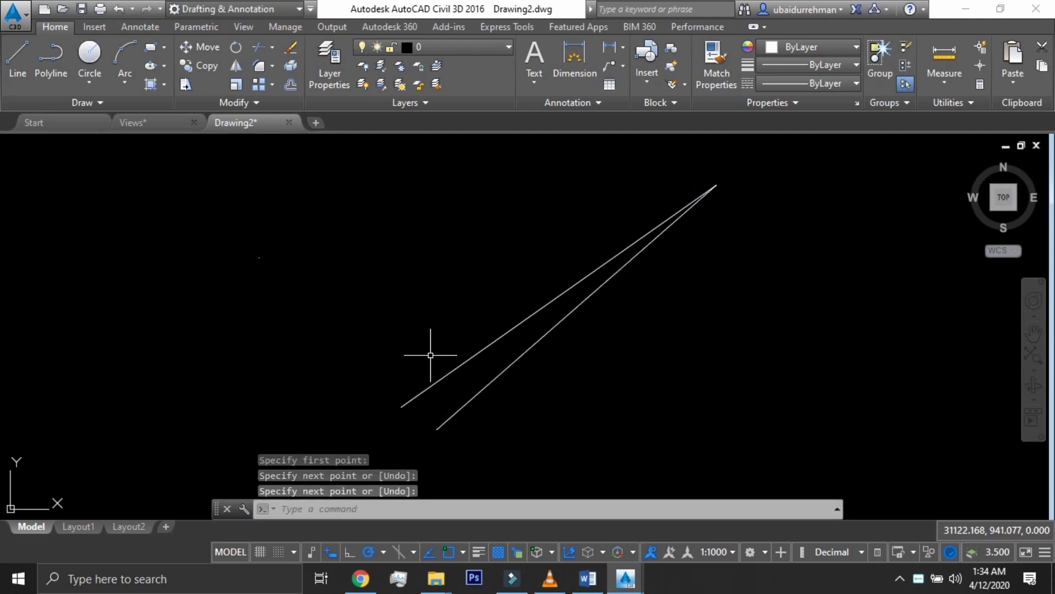
- Draw two lines from the left vanishing point across both lines of the right vanishing point
{"action": "key", "text": "Return"}
{"action": "left_click", "coordinate": [259, 257]}
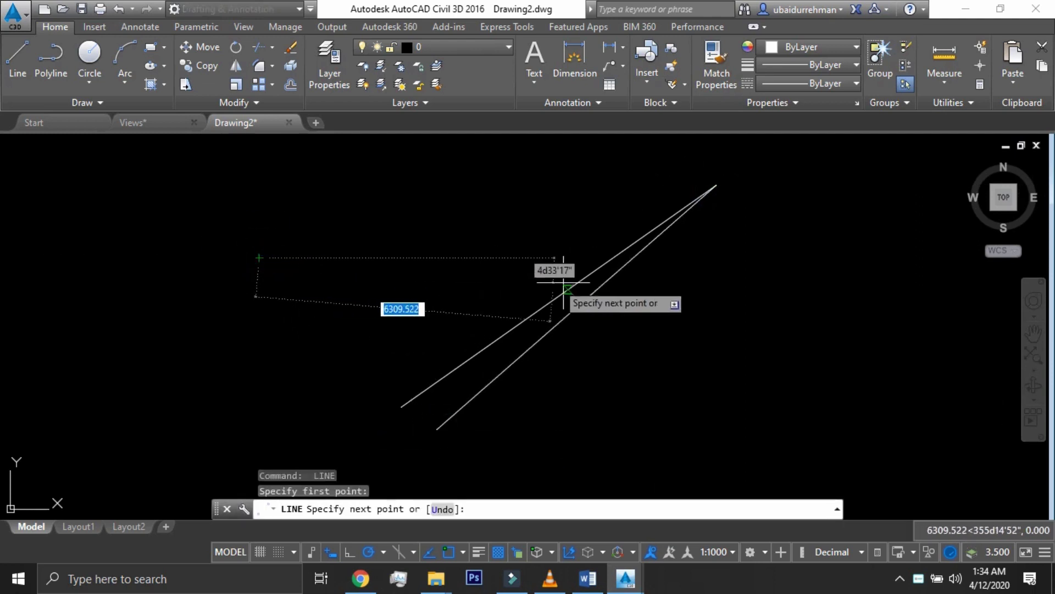
{"action": "left_click", "coordinate": [627, 308]}
{"action": "key", "text": "Return"}
{"action": "key", "text": "Return"}
{"action": "left_click", "coordinate": [257, 257]}
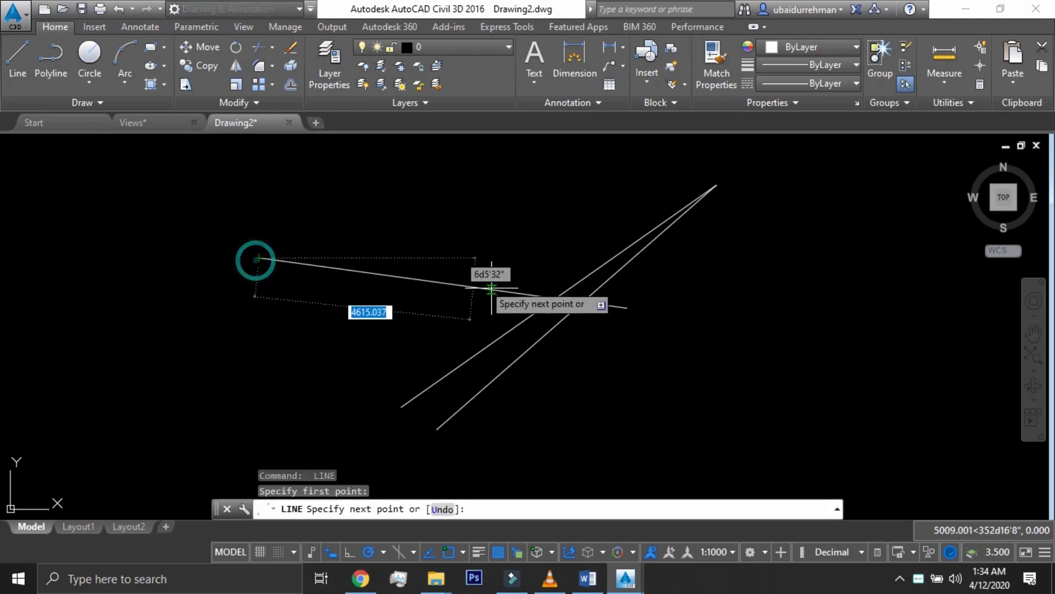
{"action": "left_click", "coordinate": [602, 332]}
{"action": "key", "text": "Return"}
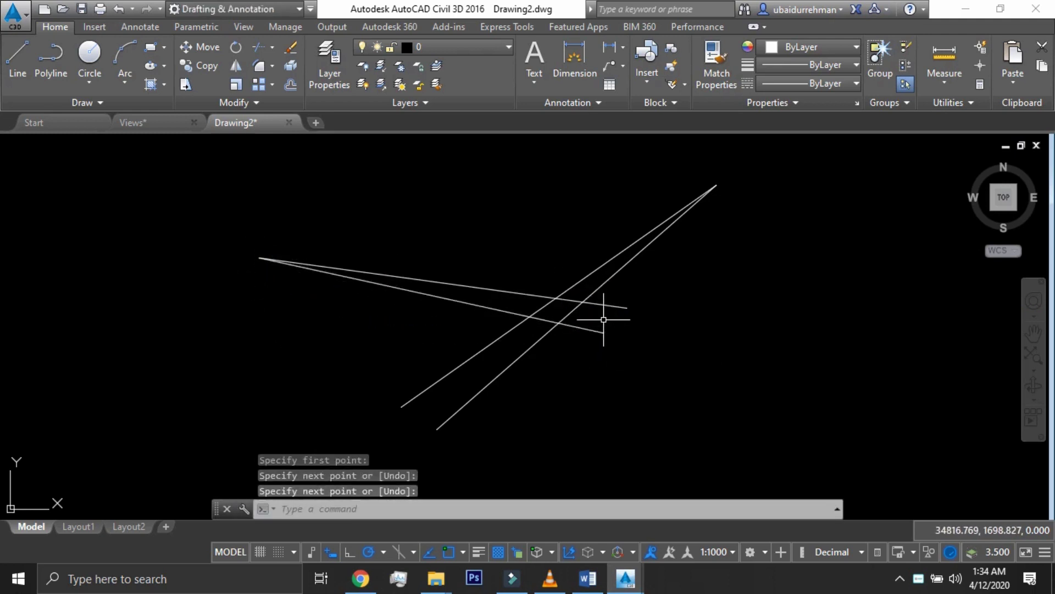
- Draw a vertical line down from the rightmost intersection and continue it to the left vanishing point
{"action": "key", "text": "Return"}
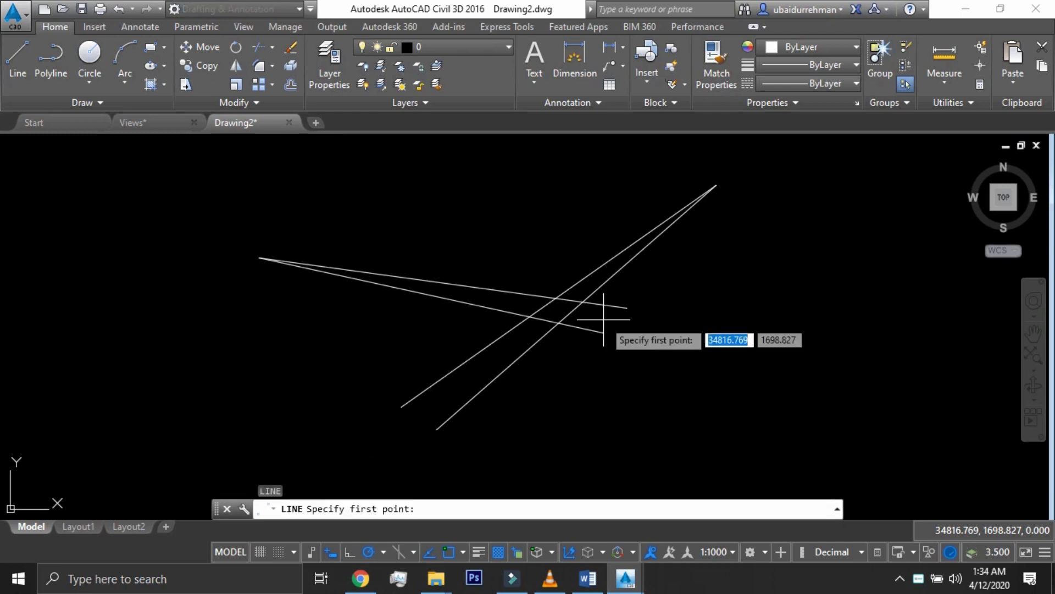
{"action": "left_click", "coordinate": [584, 301]}
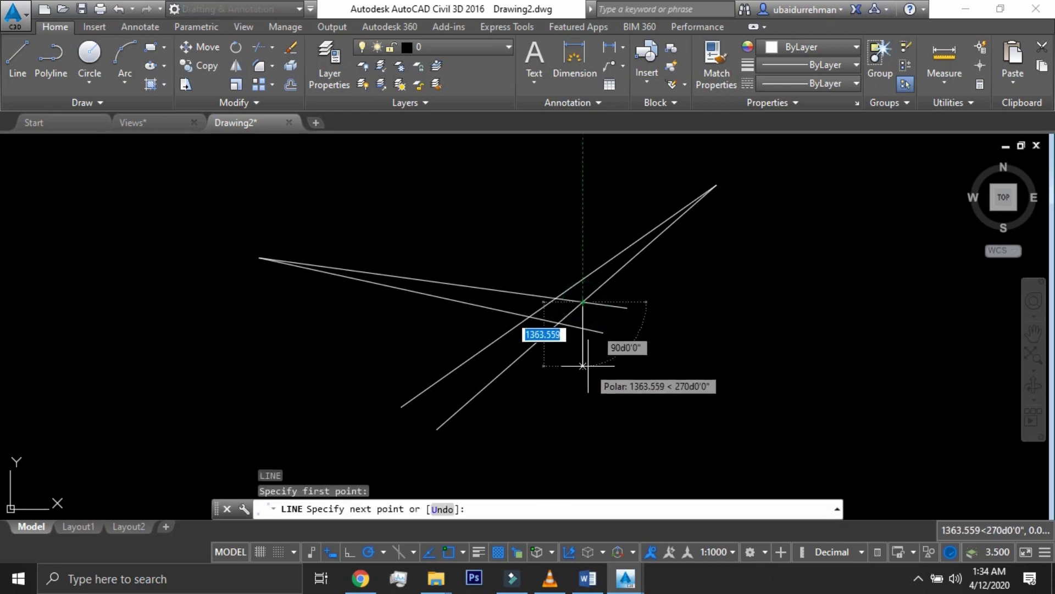
{"action": "left_click", "coordinate": [583, 362]}
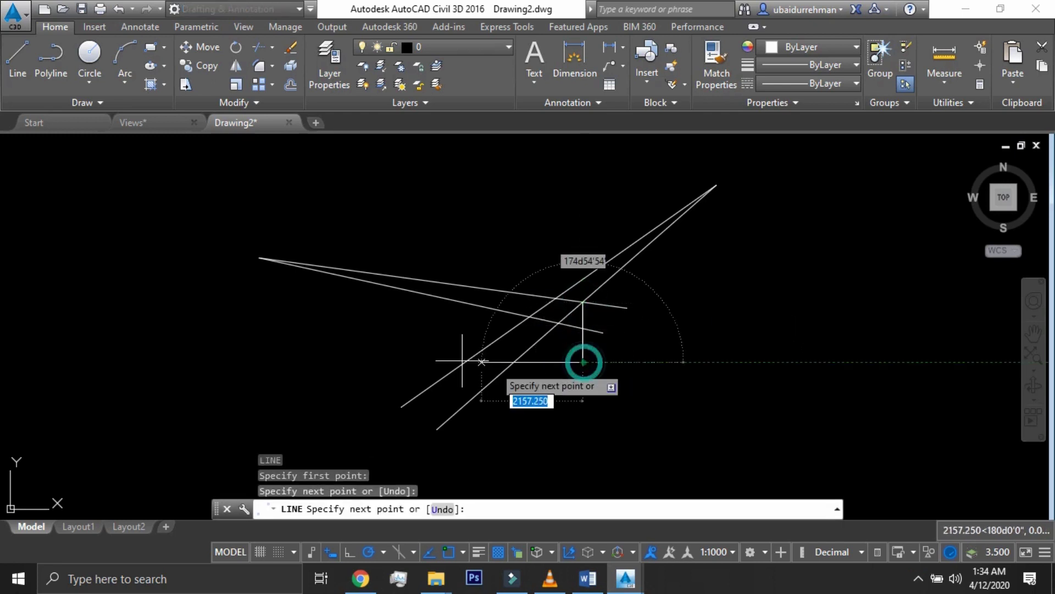
{"action": "left_click", "coordinate": [259, 257]}
{"action": "key", "text": "Return"}
{"action": "scroll", "coordinate": [544, 325], "scroll_direction": "up", "scroll_amount": 2}
{"action": "key", "text": "Return"}
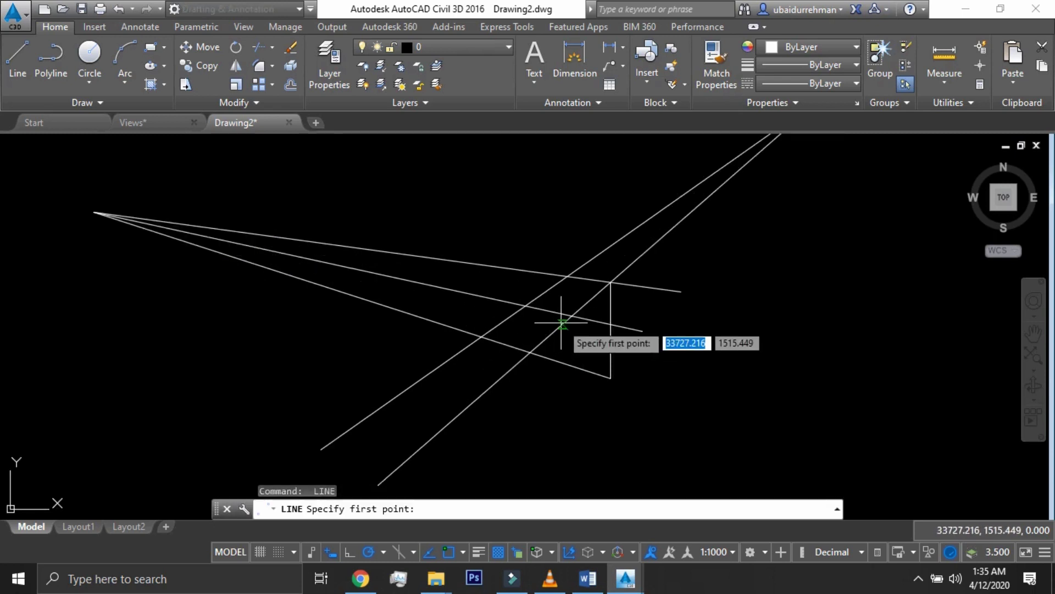
{"action": "left_click", "coordinate": [572, 316]}
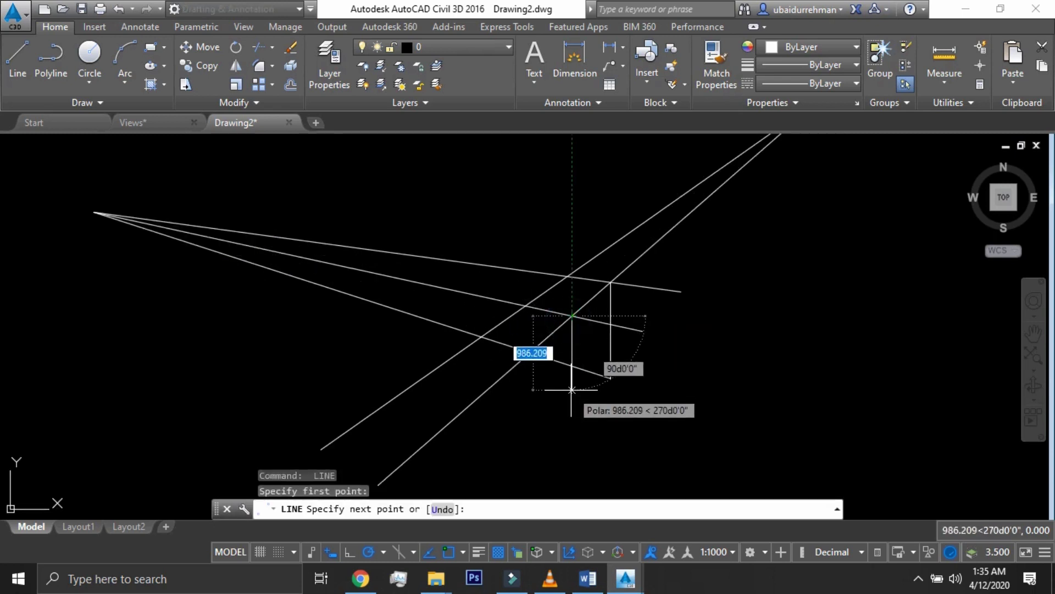
{"action": "key", "text": "Escape"}
- Draw a line from the vertical's lower end to the right vanishing point
{"action": "type", "text": "l"}
{"action": "key", "text": "Return"}
{"action": "left_click", "coordinate": [611, 378]}
{"action": "scroll", "coordinate": [612, 379], "scroll_direction": "down", "scroll_amount": 4}
{"action": "left_click", "coordinate": [695, 267]}
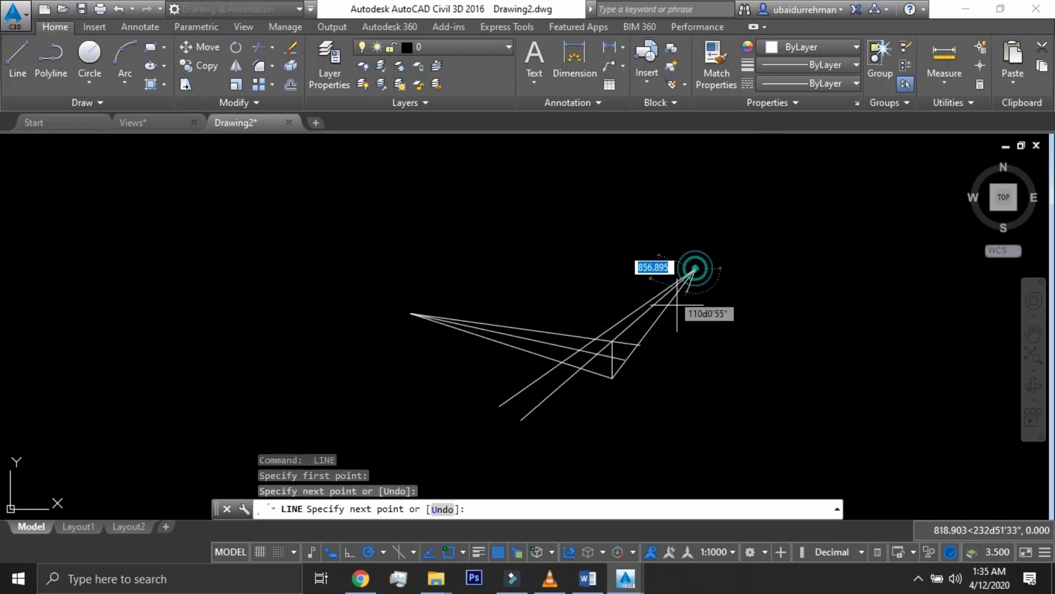
{"action": "key", "text": "Return"}
{"action": "scroll", "coordinate": [591, 394], "scroll_direction": "up", "scroll_amount": 2}
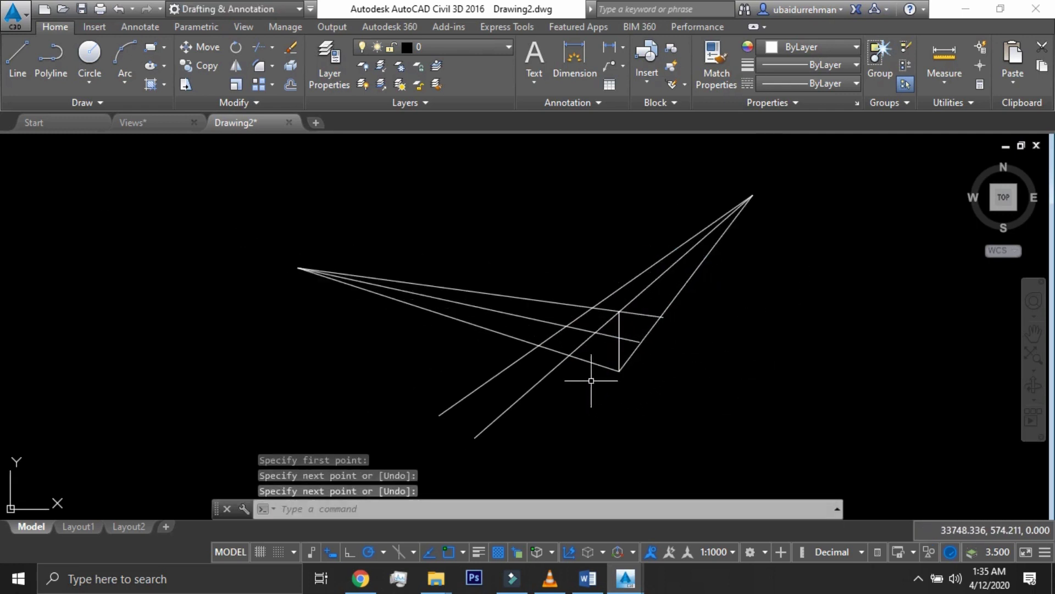
{"action": "scroll", "coordinate": [596, 362], "scroll_direction": "up", "scroll_amount": 2}
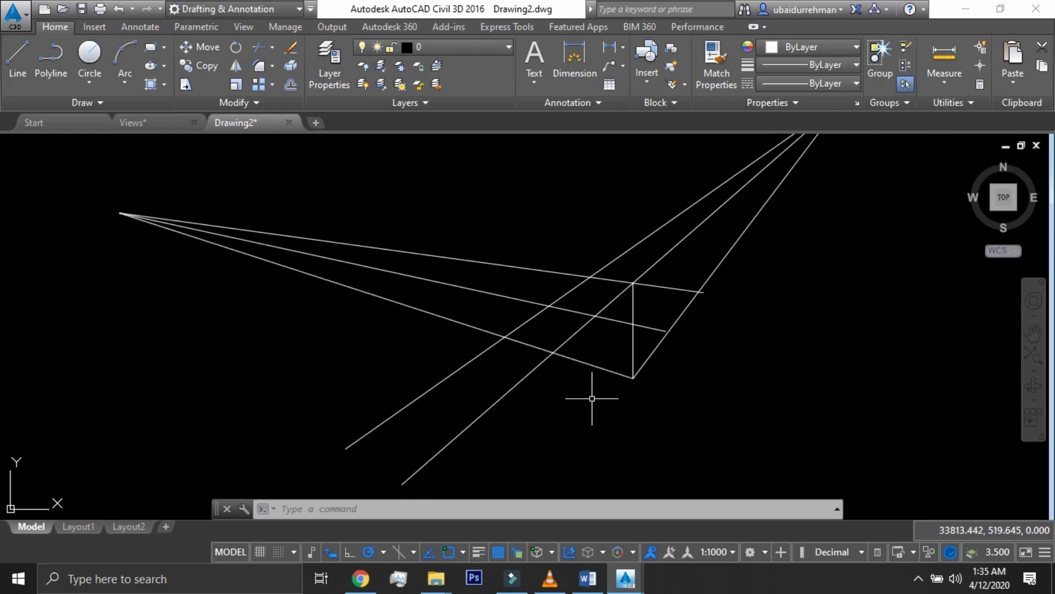
{"action": "type", "text": "l"}
{"action": "key", "text": "Return"}
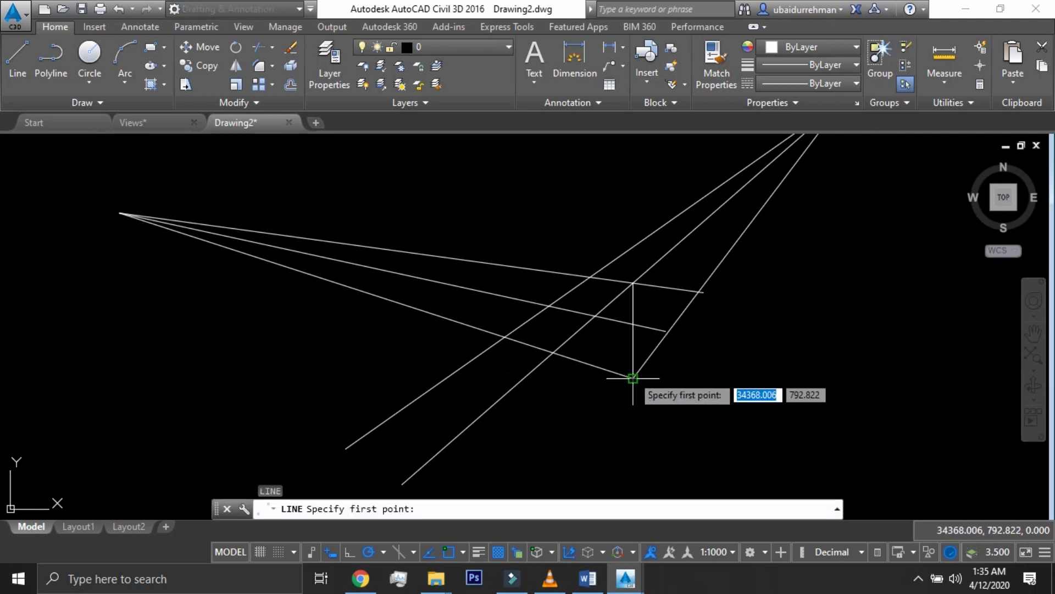
{"action": "left_click", "coordinate": [595, 315]}
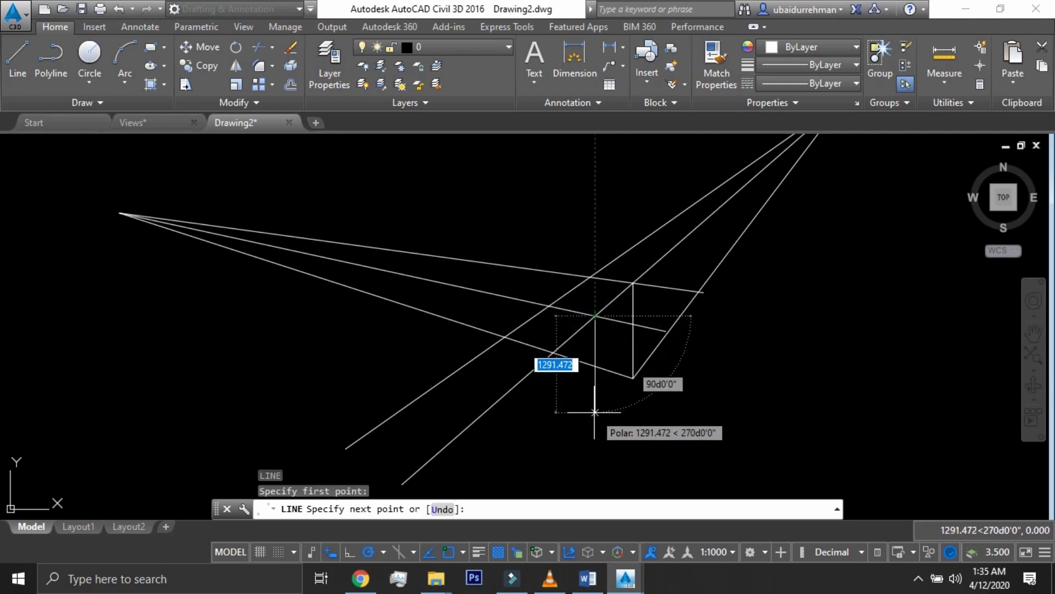
{"action": "key", "text": "Escape"}
- Copy the vertical line from its top end to the front and left intersections of the converging lines
{"action": "left_click", "coordinate": [630, 333]}
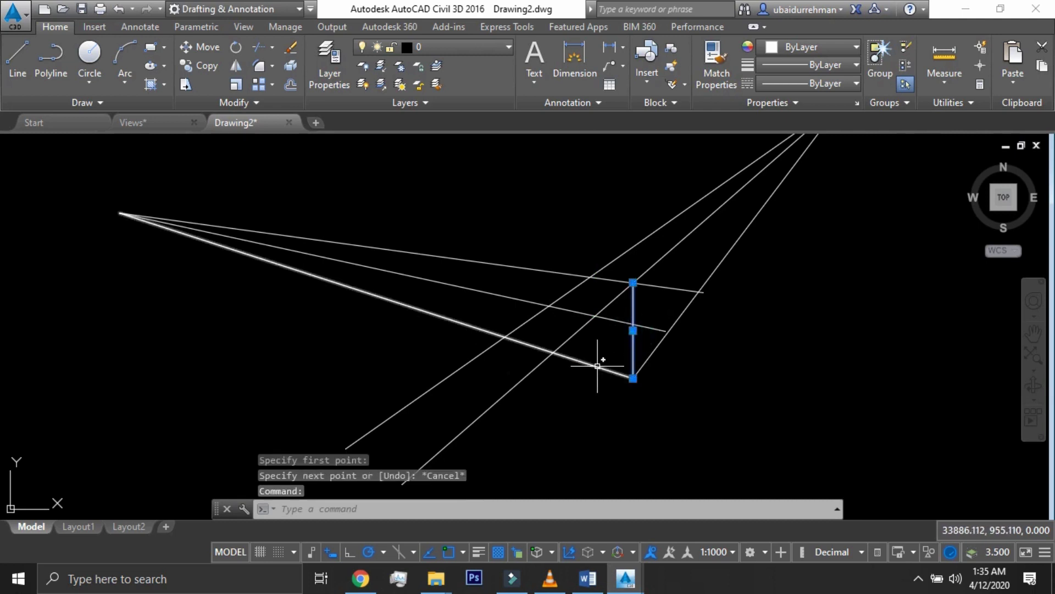
{"action": "type", "text": "co"}
{"action": "key", "text": "Return"}
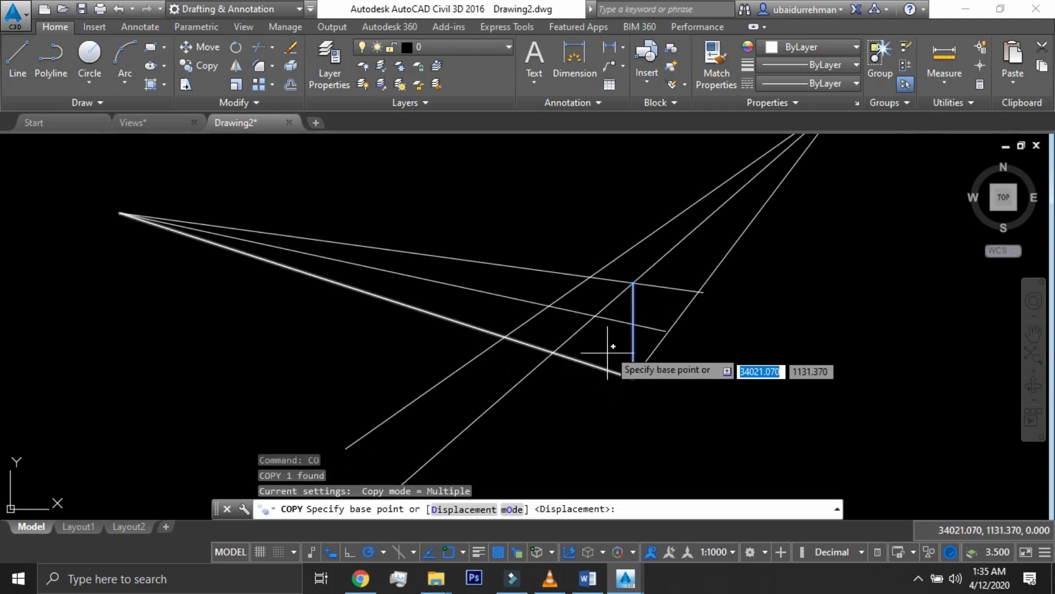
{"action": "left_click", "coordinate": [630, 282]}
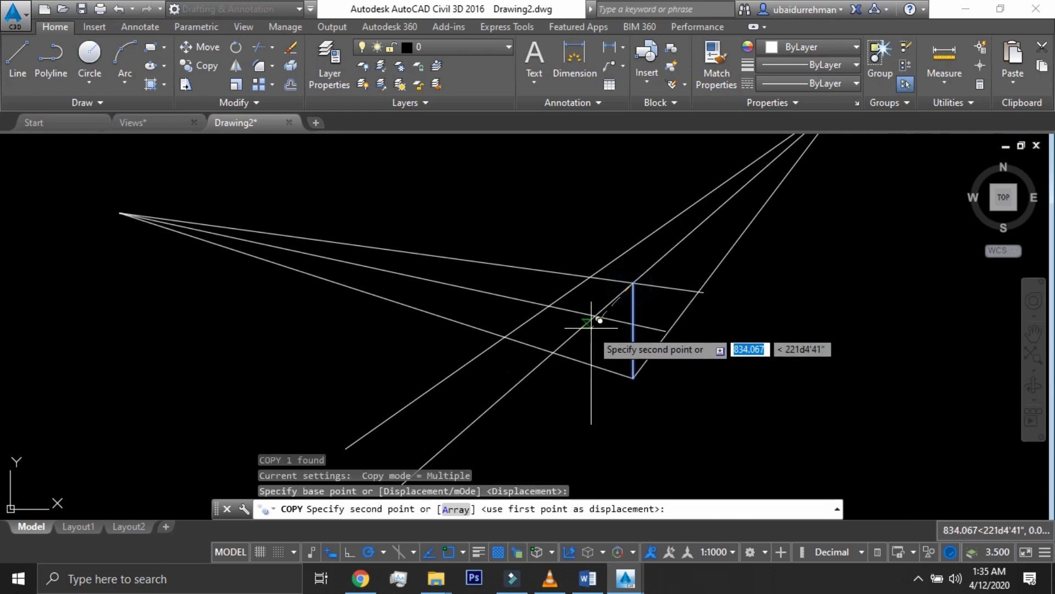
{"action": "left_click", "coordinate": [595, 316]}
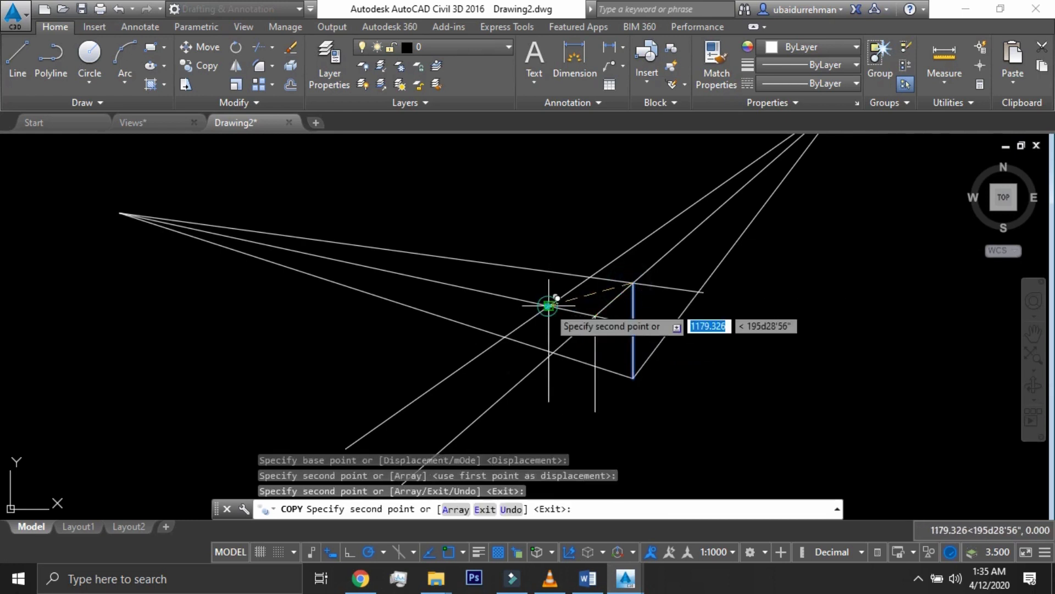
{"action": "left_click", "coordinate": [548, 305]}
{"action": "key", "text": "Return"}
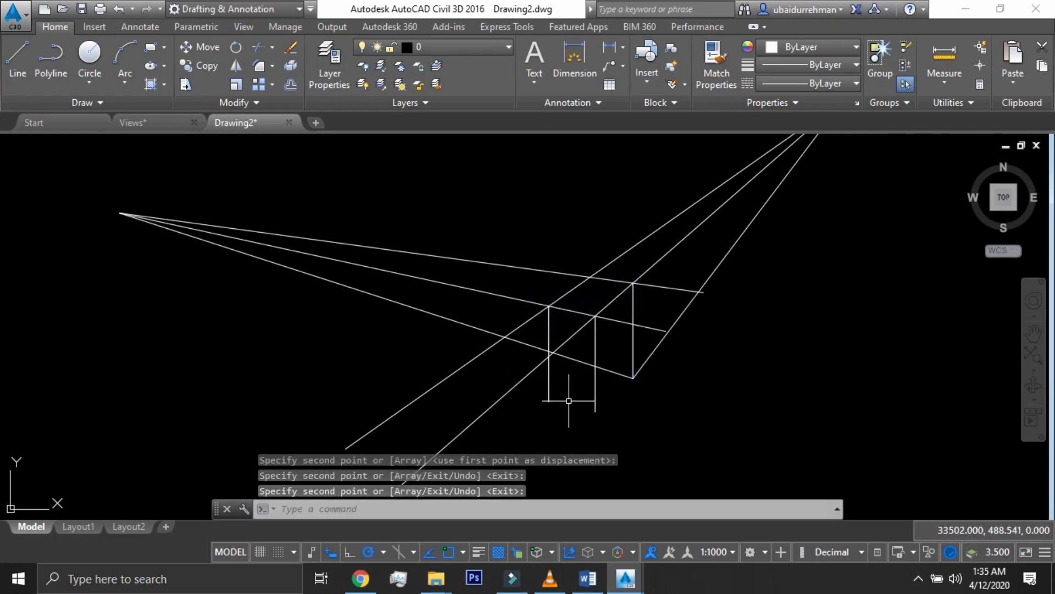
{"action": "type", "text": "l"}
{"action": "key", "text": "Return"}
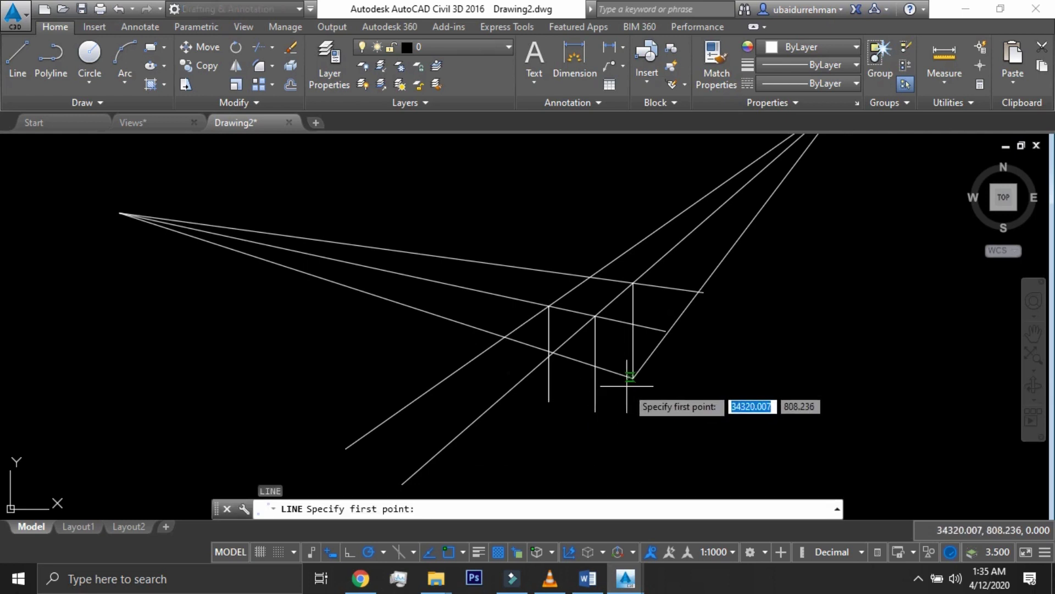
{"action": "key", "text": "Escape"}
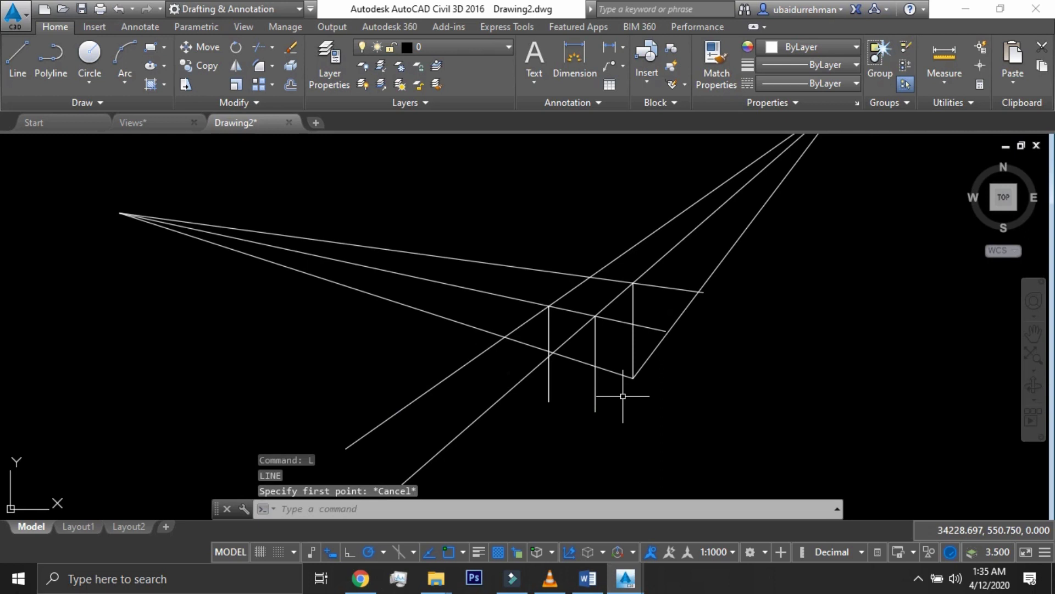
- Fillet the lowest line from the right vanishing point with the middle vertical to form the box's front bottom corner
{"action": "key", "text": "Return"}
{"action": "left_click", "coordinate": [642, 364]}
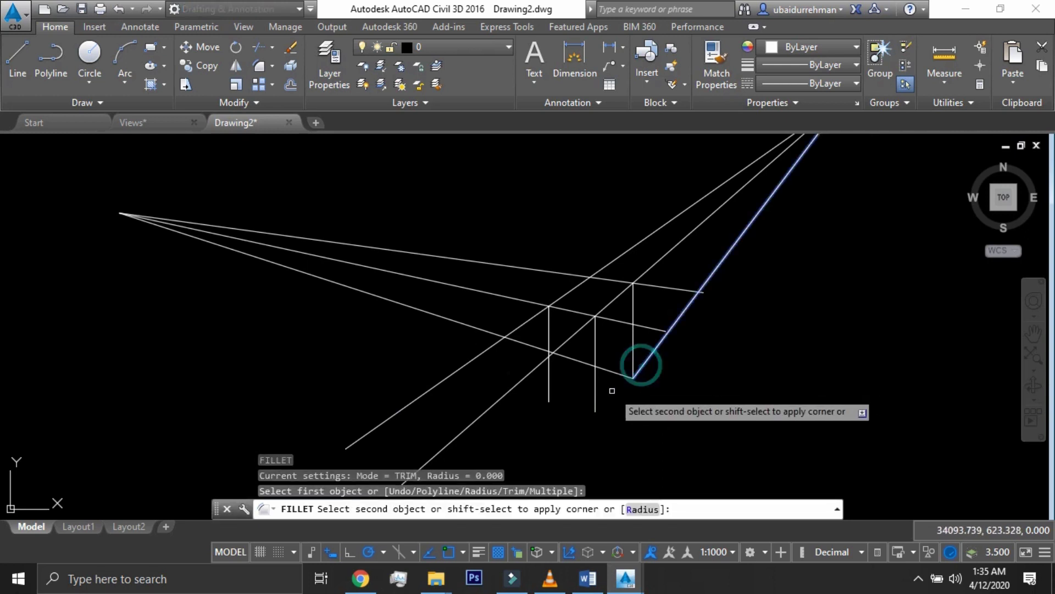
{"action": "left_click", "coordinate": [596, 394]}
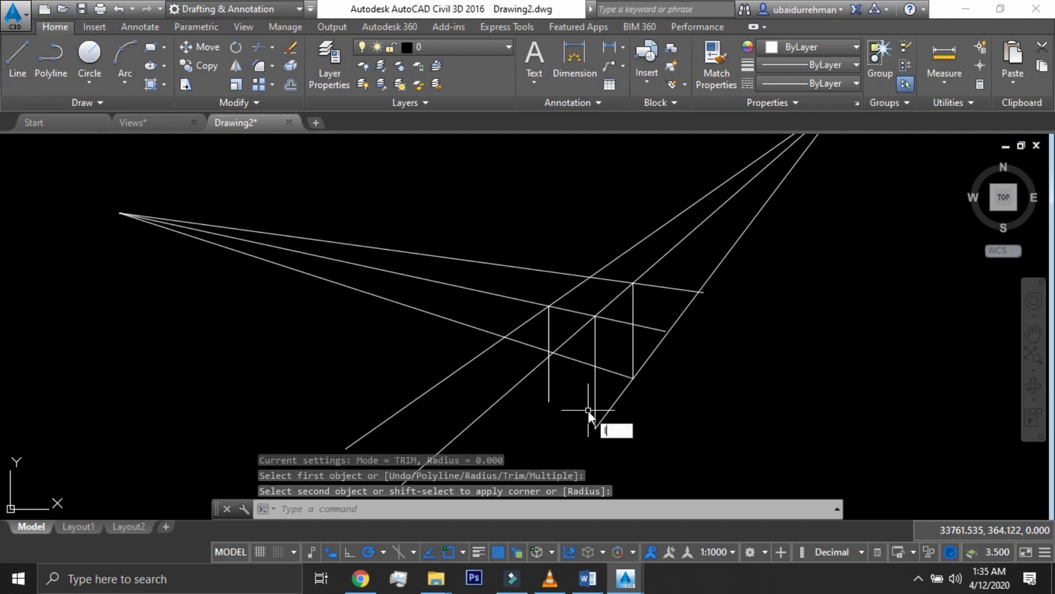
- Draw a line from the box's front bottom corner to the left vanishing point
{"action": "type", "text": "l"}
{"action": "key", "text": "Return"}
{"action": "left_click", "coordinate": [594, 427]}
{"action": "scroll", "coordinate": [449, 391], "scroll_direction": "down", "scroll_amount": 2}
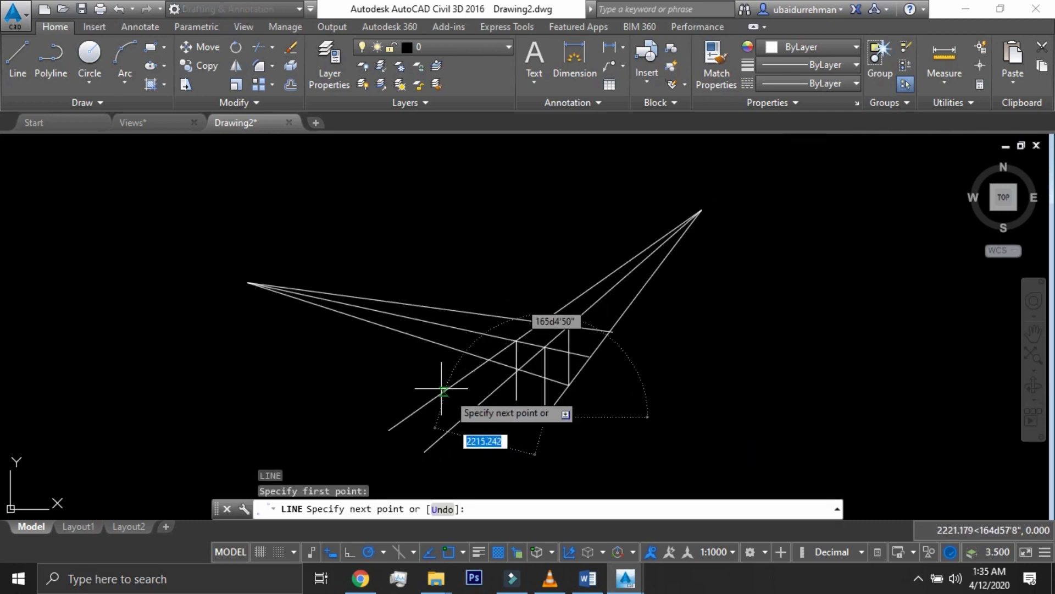
{"action": "left_click", "coordinate": [248, 283]}
{"action": "key", "text": "Return"}
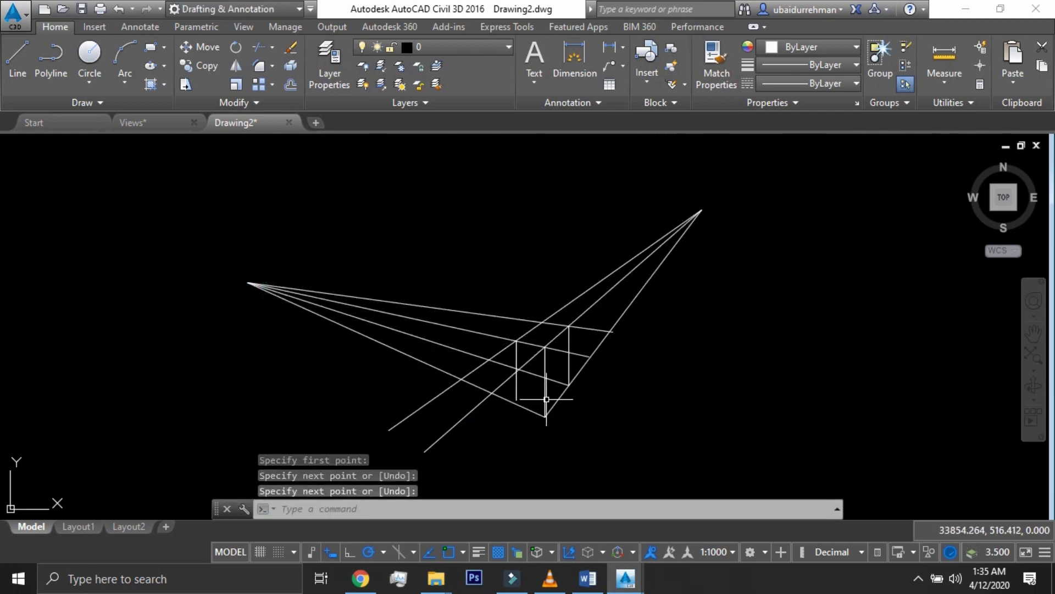
- Extend the box's left vertical edge down to the lowest line from the left vanishing point
{"action": "scroll", "coordinate": [542, 398], "scroll_direction": "up", "scroll_amount": 4}
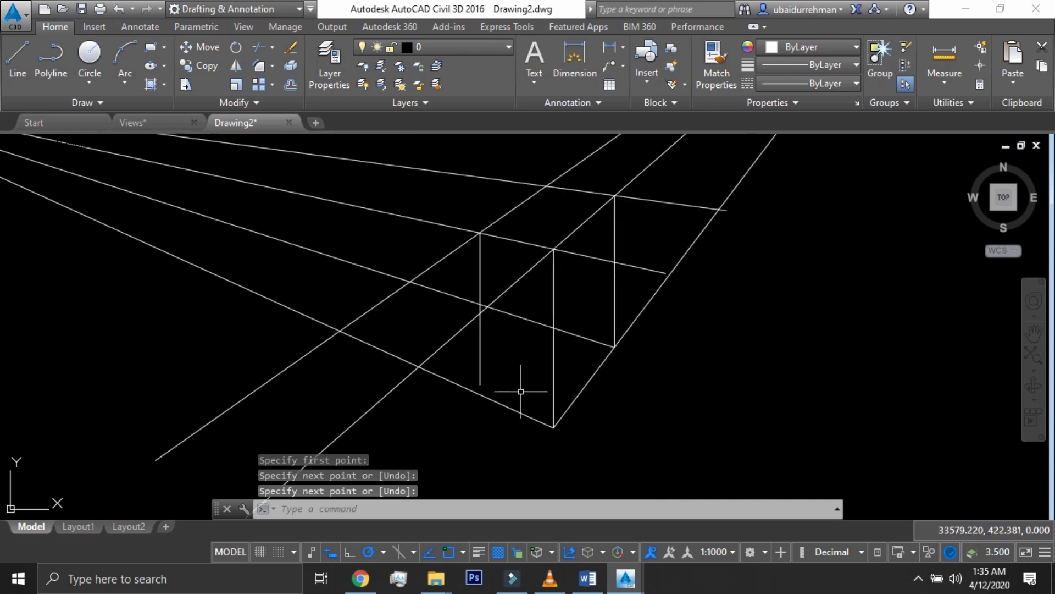
{"action": "type", "text": "RC"}
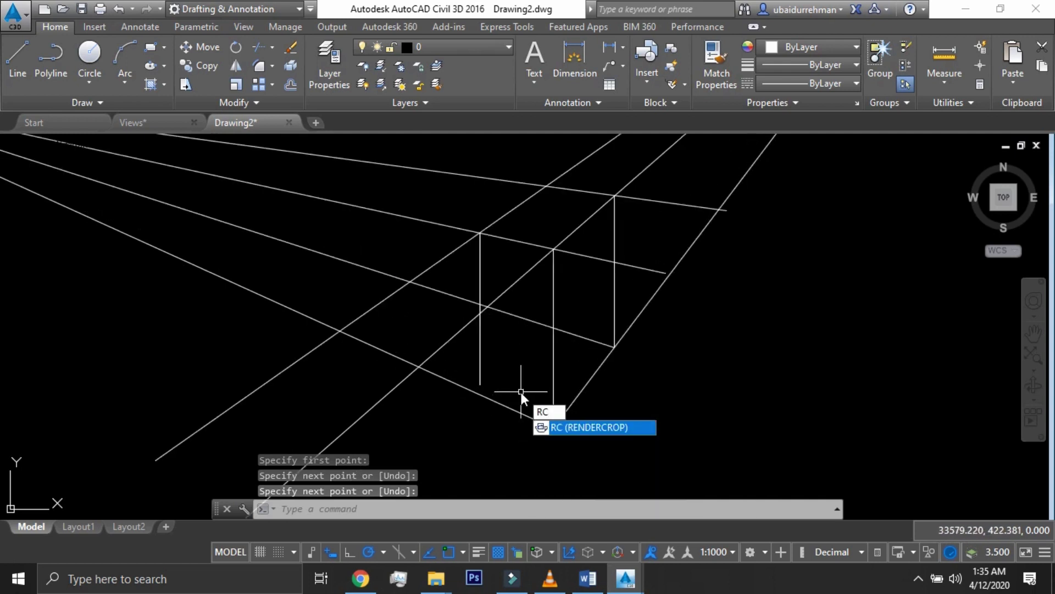
{"action": "key", "text": "BackSpace"}
{"action": "key", "text": "BackSpace"}
{"action": "type", "text": "Ex"}
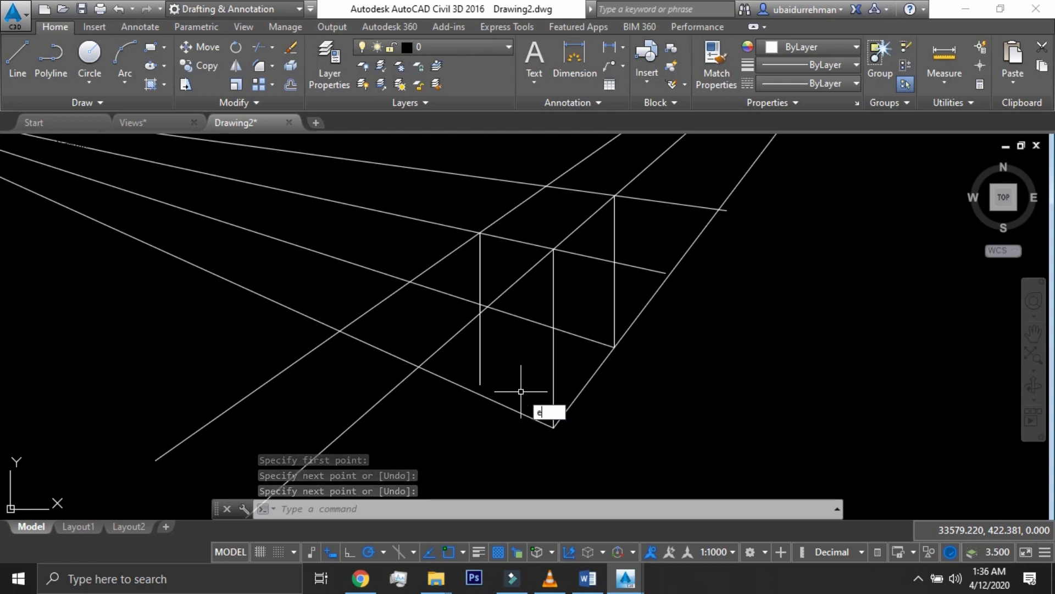
{"action": "key", "text": "Return"}
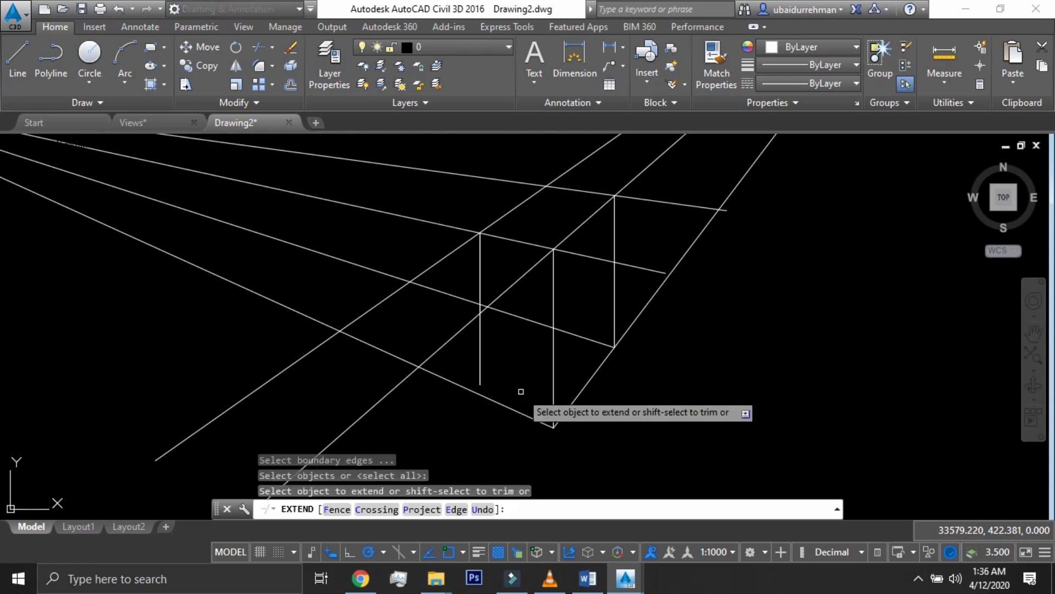
{"action": "left_click", "coordinate": [480, 383]}
{"action": "key", "text": "Escape"}
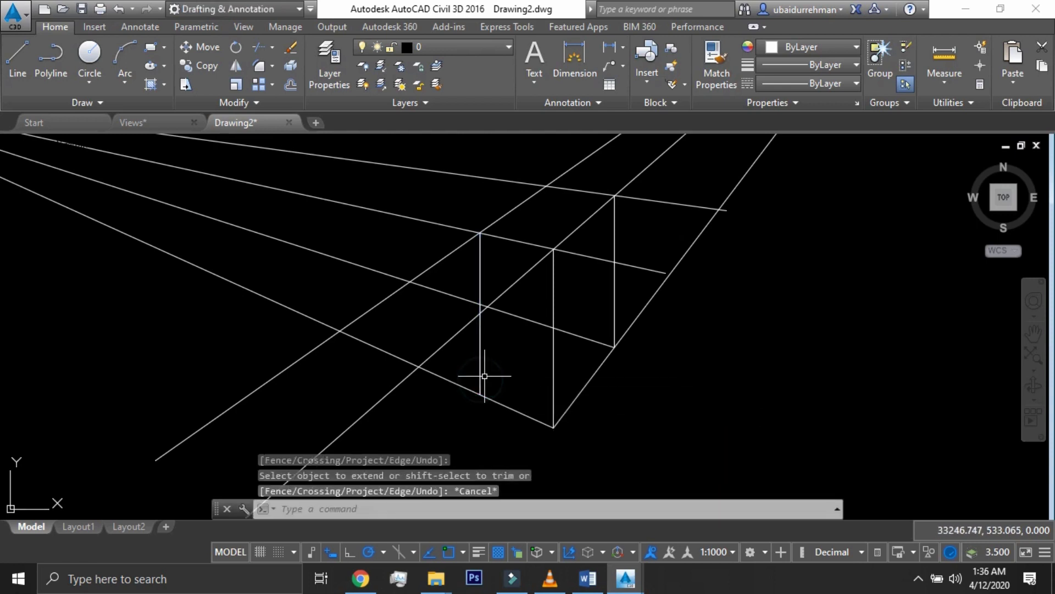
{"action": "scroll", "coordinate": [515, 339], "scroll_direction": "down", "scroll_amount": 2}
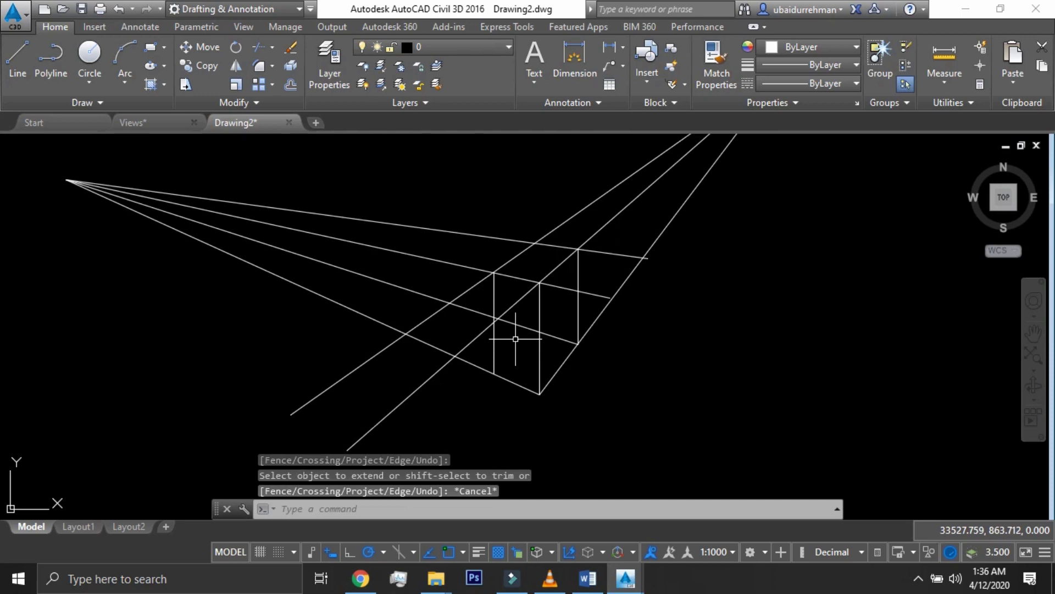
- Draw a vertical line from the box's rear top corner down past the rear bottom edge
{"action": "key", "text": "Return"}
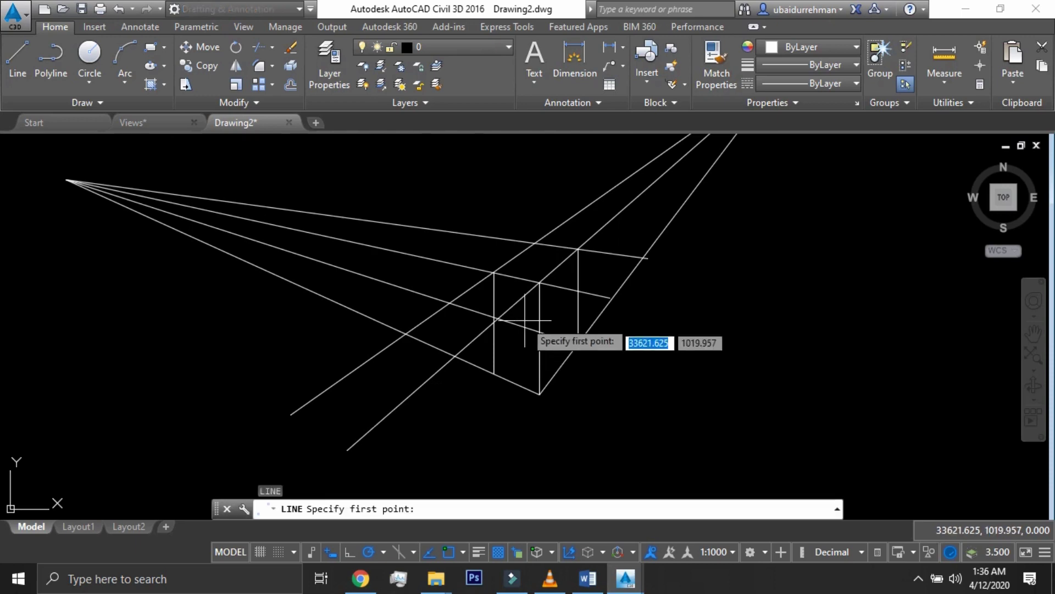
{"action": "left_click", "coordinate": [533, 244]}
{"action": "scroll", "coordinate": [528, 326], "scroll_direction": "up", "scroll_amount": 4}
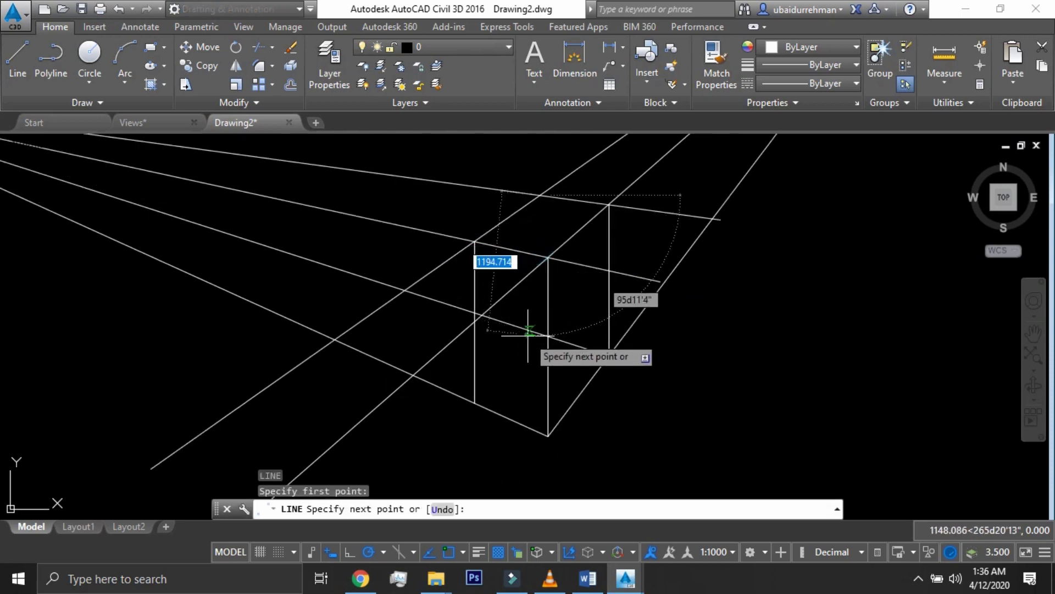
{"action": "left_click", "coordinate": [549, 361]}
{"action": "key", "text": "Return"}
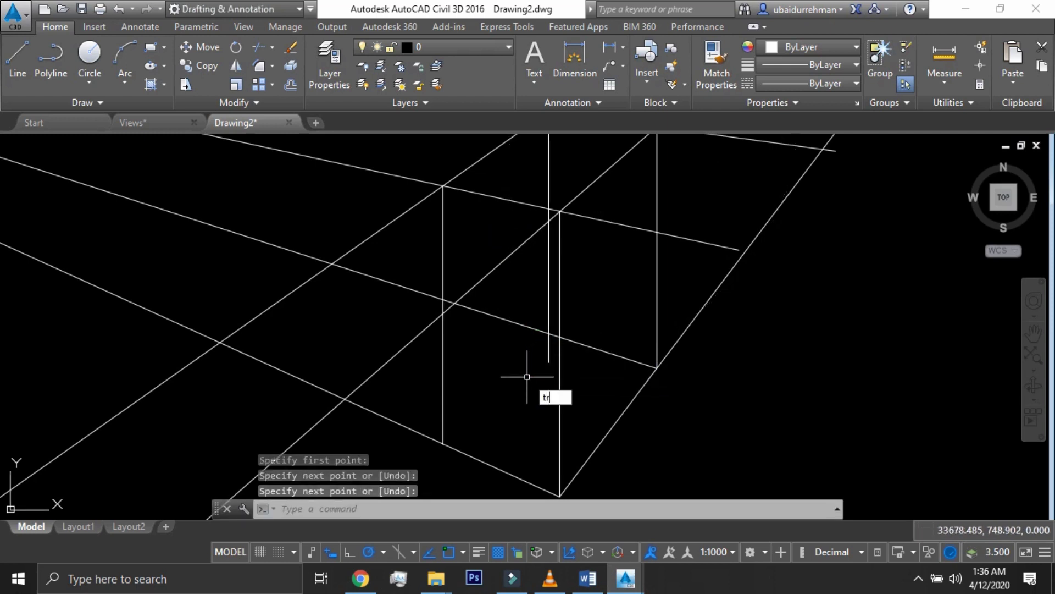
- Trim the rear vertical at the bottom edge and the converging lines where they overrun the box's top corners
{"action": "type", "text": "tr"}
{"action": "key", "text": "Return"}
{"action": "key", "text": "Return"}
{"action": "scroll", "coordinate": [542, 361], "scroll_direction": "down", "scroll_amount": 2}
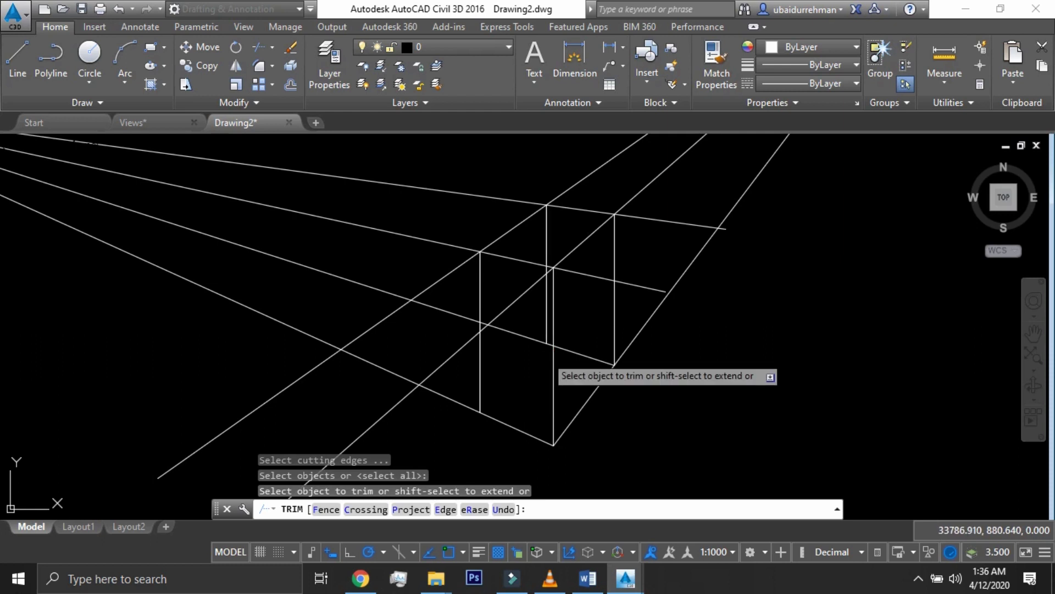
{"action": "left_click", "coordinate": [546, 353]}
{"action": "scroll", "coordinate": [541, 356], "scroll_direction": "down", "scroll_amount": 2}
{"action": "scroll", "coordinate": [546, 303], "scroll_direction": "up", "scroll_amount": 3}
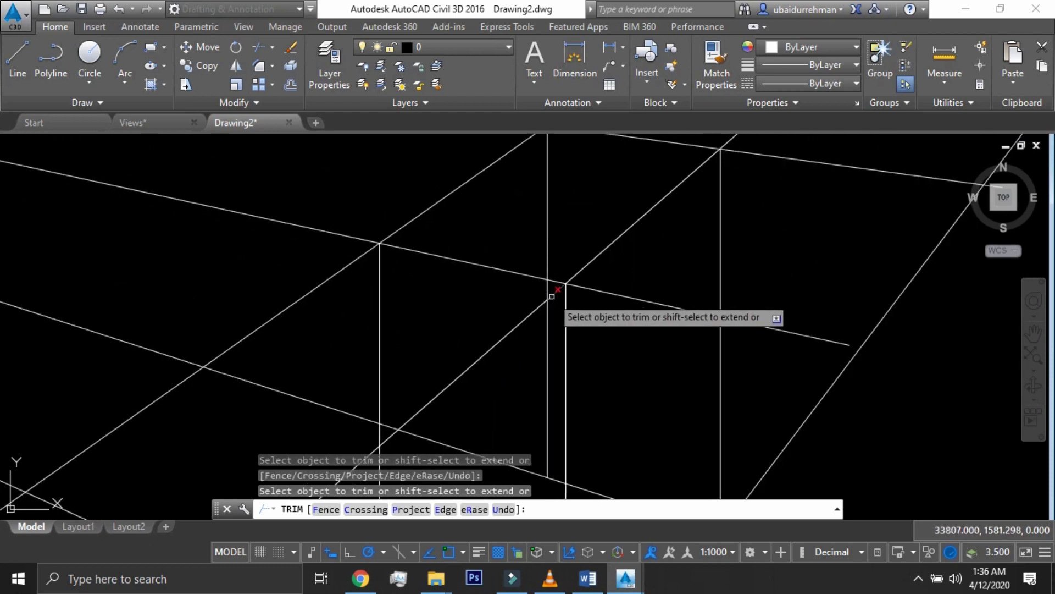
{"action": "scroll", "coordinate": [552, 296], "scroll_direction": "down", "scroll_amount": 3}
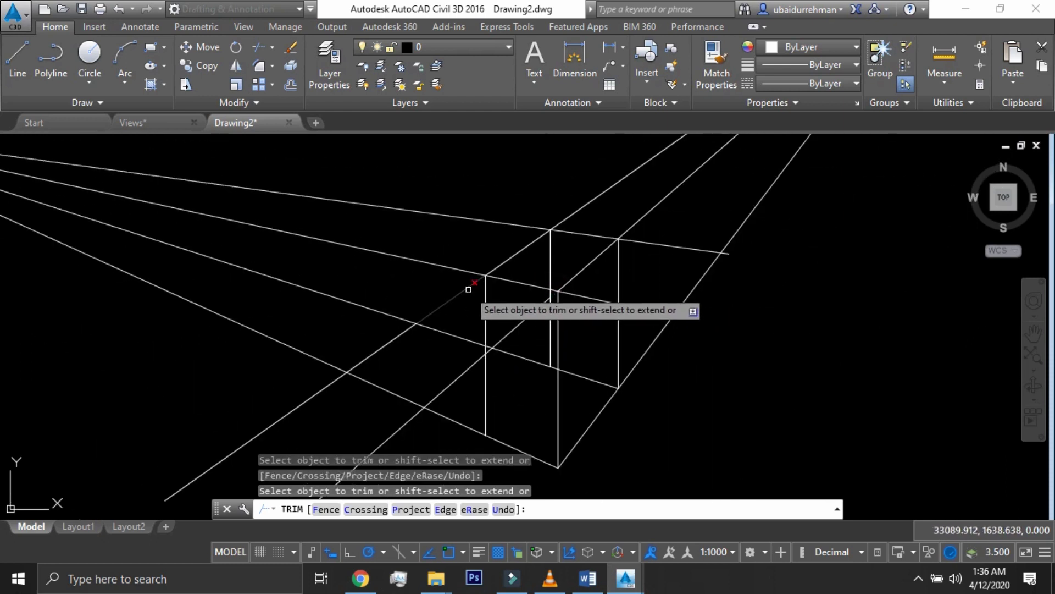
{"action": "left_click", "coordinate": [628, 242]}
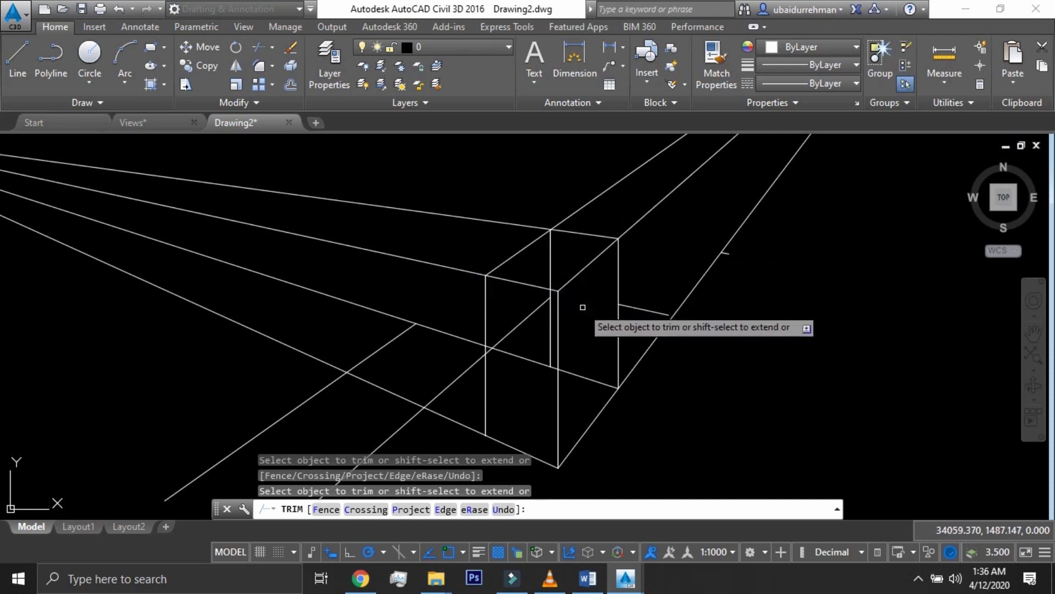
{"action": "key", "text": "Escape"}
- Erase the leftover line fragments to the left and right of the box
{"action": "scroll", "coordinate": [594, 305], "scroll_direction": "down", "scroll_amount": 2}
{"action": "left_click", "coordinate": [622, 310]}
{"action": "scroll", "coordinate": [674, 269], "scroll_direction": "up", "scroll_amount": 4}
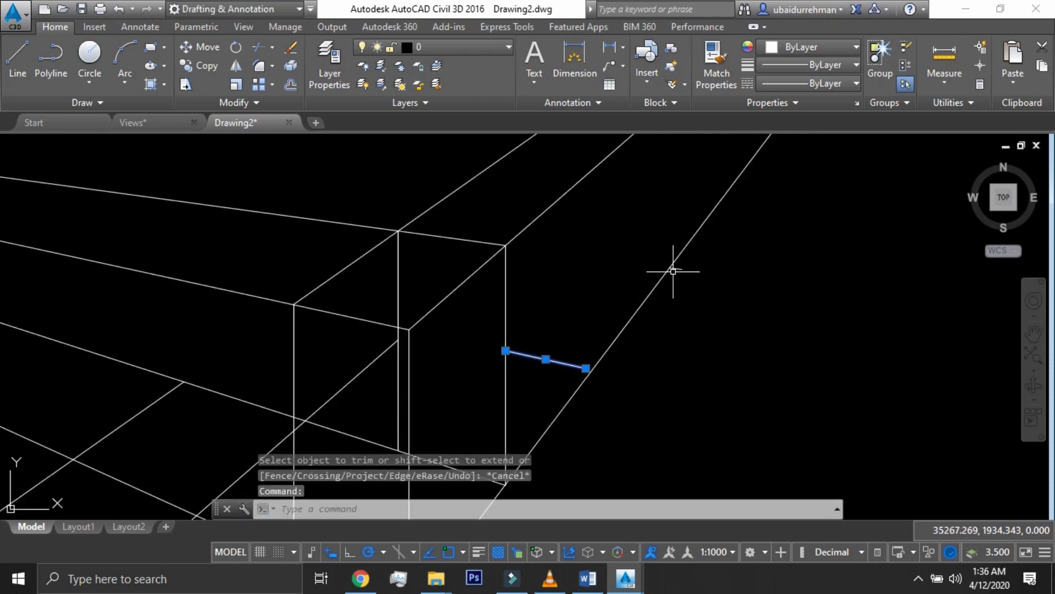
{"action": "left_click", "coordinate": [675, 267]}
{"action": "scroll", "coordinate": [670, 294], "scroll_direction": "down", "scroll_amount": 2}
{"action": "left_click", "coordinate": [463, 355]}
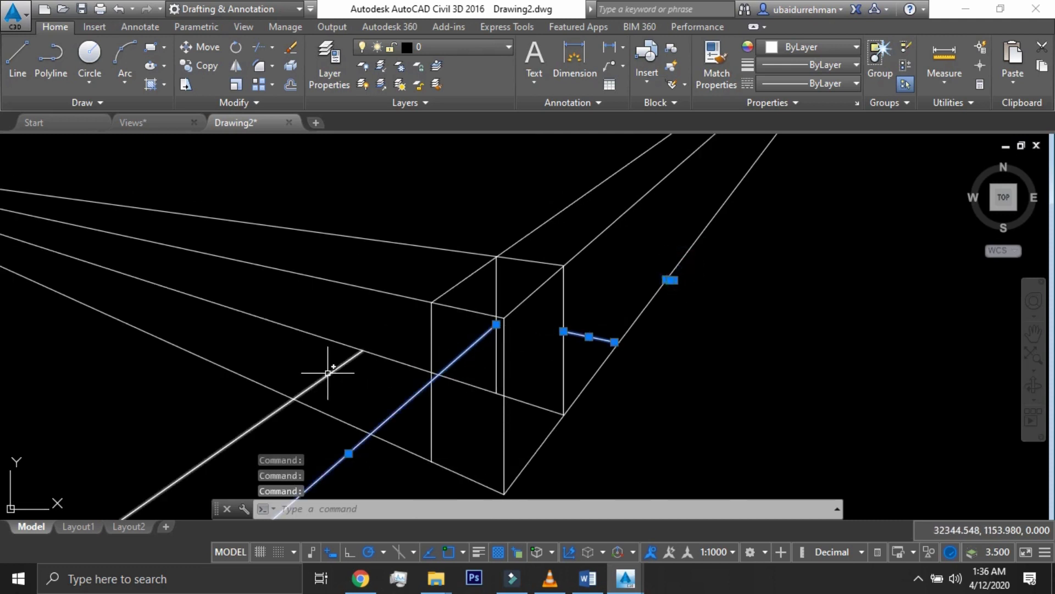
{"action": "key", "text": "Delete"}
{"action": "scroll", "coordinate": [431, 299], "scroll_direction": "down", "scroll_amount": 4}
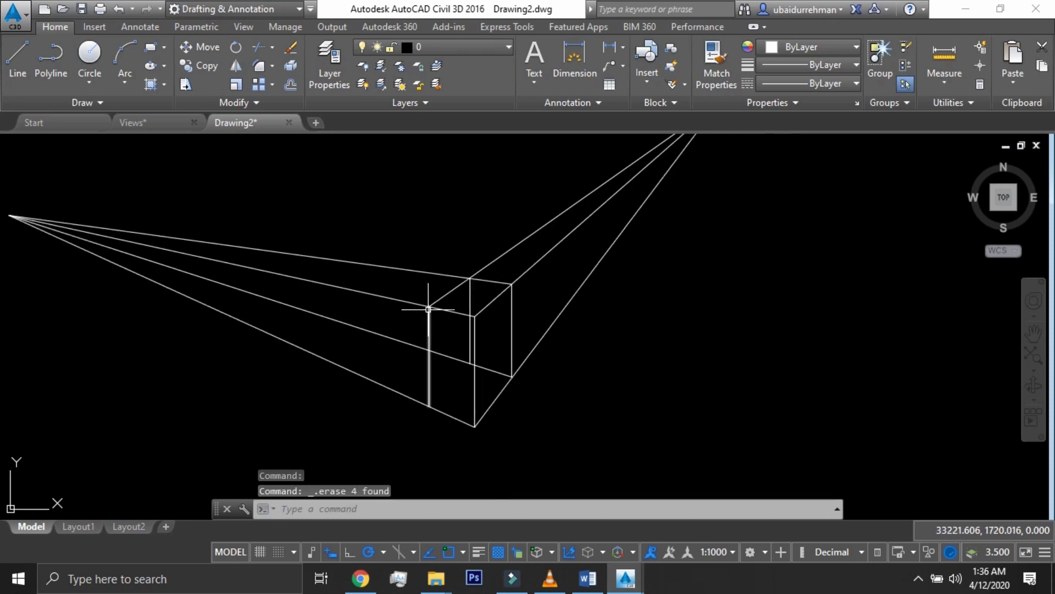
{"action": "middle_click_drag", "start_coordinate": [358, 337], "coordinate": [447, 329]}
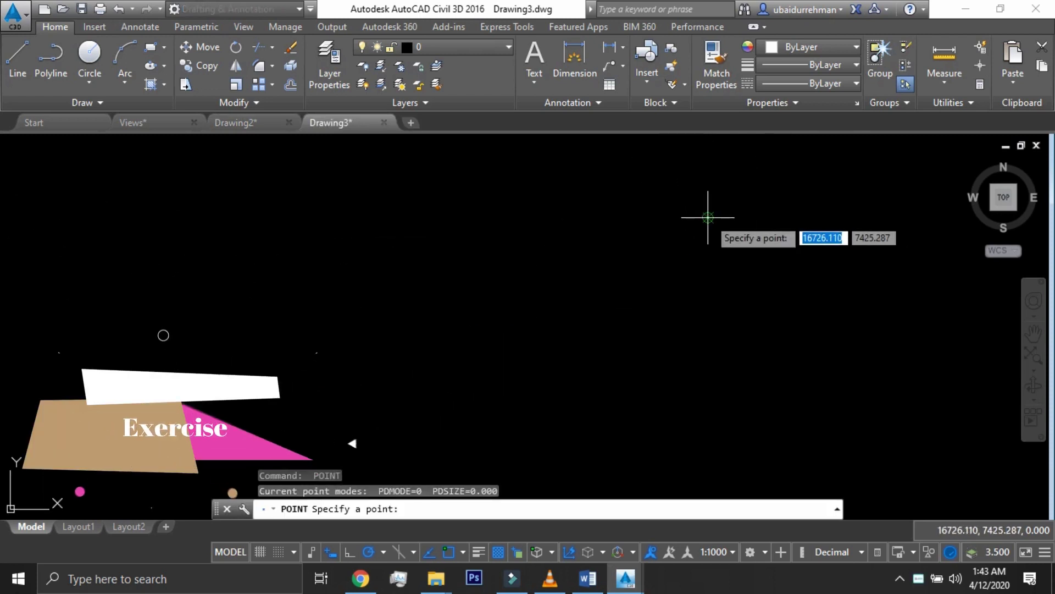
- Draw a line from the right vanishing point to a short vertical first riser, and join both riser ends to the left vanishing point
{"action": "key", "text": "Escape"}
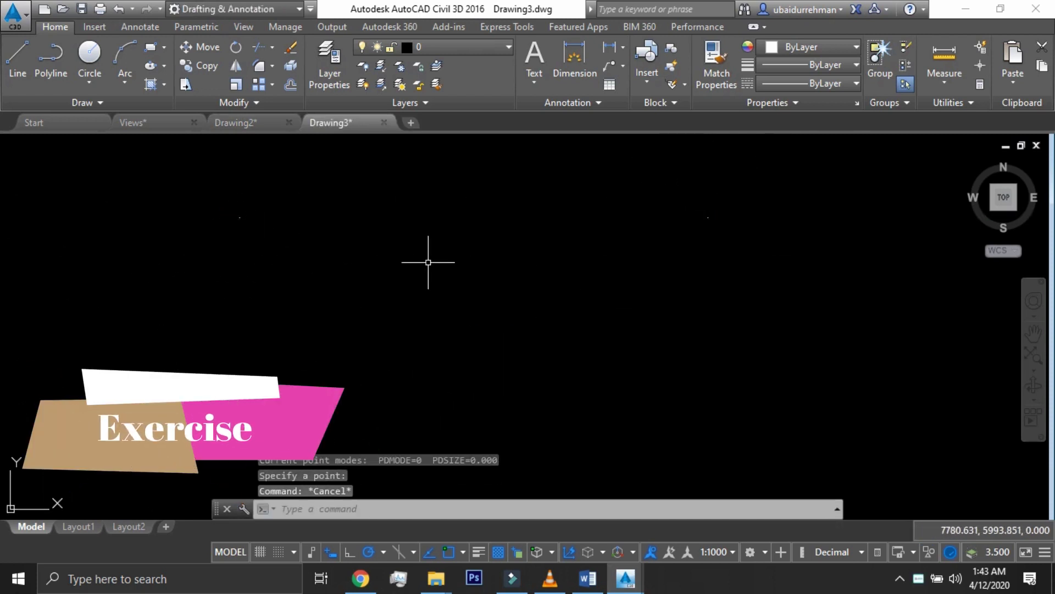
{"action": "type", "text": "l"}
{"action": "key", "text": "Return"}
{"action": "left_click", "coordinate": [708, 219]}
{"action": "left_click", "coordinate": [479, 355]}
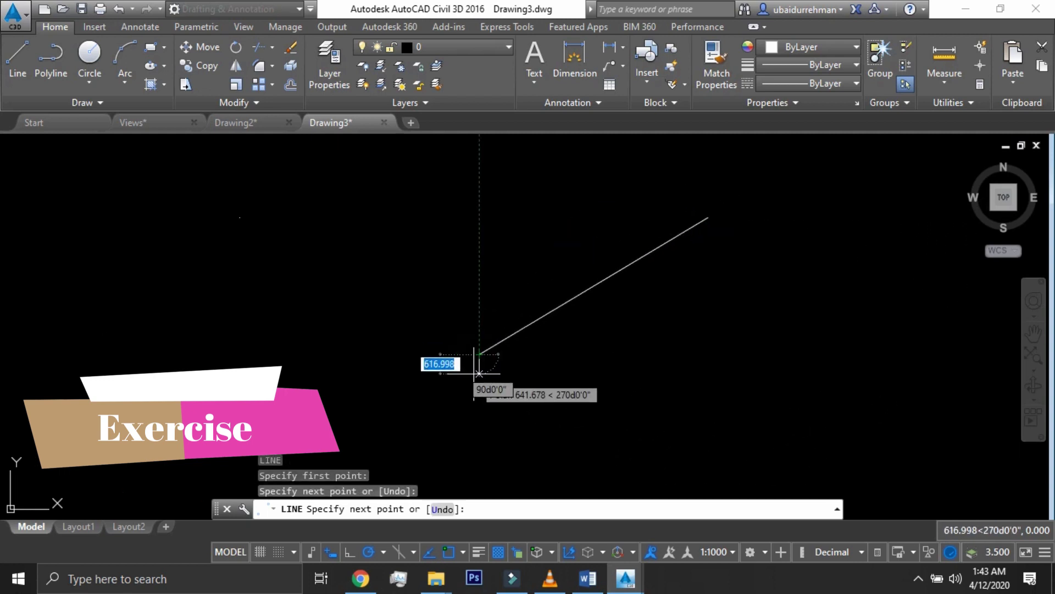
{"action": "left_click", "coordinate": [478, 366]}
{"action": "left_click", "coordinate": [239, 217]}
{"action": "left_click", "coordinate": [478, 354]}
{"action": "key", "text": "Return"}
- Draw the second riser up from the right-hand line and join its top to the left vanishing point
{"action": "key", "text": "Return"}
{"action": "scroll", "coordinate": [490, 341], "scroll_direction": "up", "scroll_amount": 4}
{"action": "left_click", "coordinate": [491, 365]}
{"action": "left_click", "coordinate": [491, 339]}
{"action": "scroll", "coordinate": [491, 337], "scroll_direction": "down", "scroll_amount": 6}
{"action": "left_click", "coordinate": [338, 261]}
{"action": "key", "text": "Return"}
- Draw a line from the second riser's base to the left vanishing point
{"action": "key", "text": "Return"}
{"action": "scroll", "coordinate": [474, 332], "scroll_direction": "up", "scroll_amount": 2}
{"action": "left_click", "coordinate": [500, 349]}
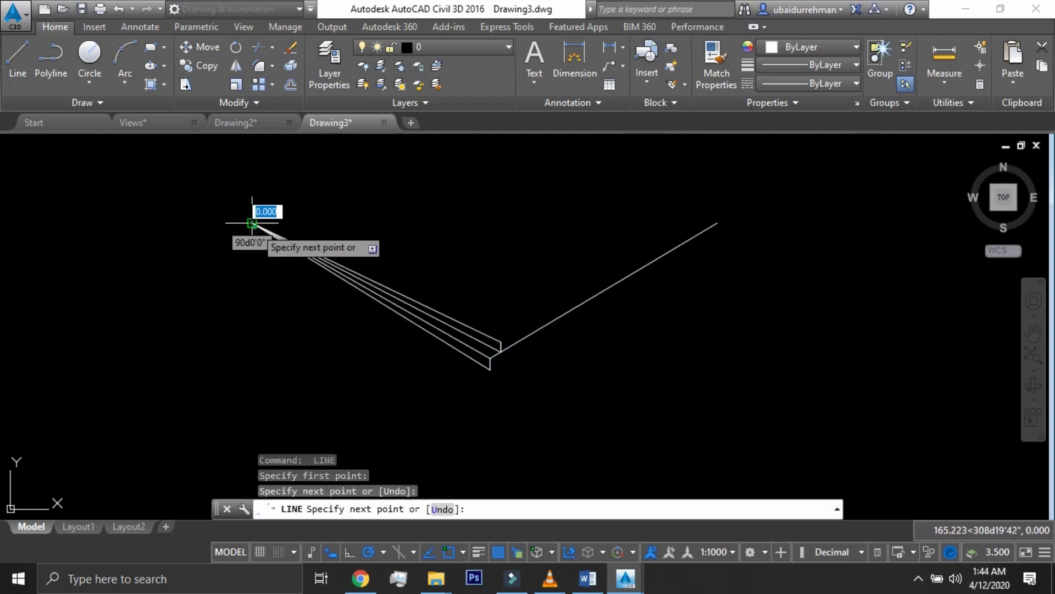
{"action": "left_click", "coordinate": [253, 222]}
{"action": "key", "text": "Return"}
- Join the second riser's top to the right vanishing point, and draw the third riser with a line to the left vanishing point
{"action": "key", "text": "Return"}
{"action": "left_click", "coordinate": [502, 339]}
{"action": "scroll", "coordinate": [514, 330], "scroll_direction": "up", "scroll_amount": 2}
{"action": "scroll", "coordinate": [516, 282], "scroll_direction": "down", "scroll_amount": 2}
{"action": "scroll", "coordinate": [513, 320], "scroll_direction": "up", "scroll_amount": 3}
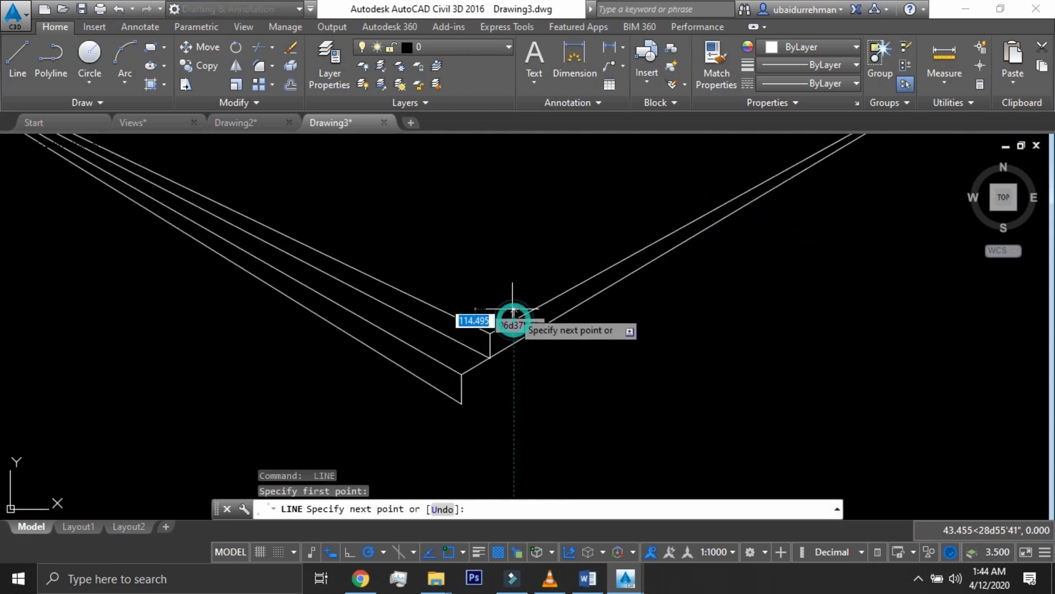
{"action": "left_click", "coordinate": [514, 301]}
{"action": "scroll", "coordinate": [512, 302], "scroll_direction": "down", "scroll_amount": 4}
{"action": "left_click", "coordinate": [259, 195]}
{"action": "key", "text": "Return"}
- Join the third riser's base to the left vanishing point and its top to the right vanishing point
{"action": "key", "text": "Return"}
{"action": "left_click", "coordinate": [528, 316]}
{"action": "left_click", "coordinate": [383, 250]}
{"action": "key", "text": "Return"}
{"action": "key", "text": "Return"}
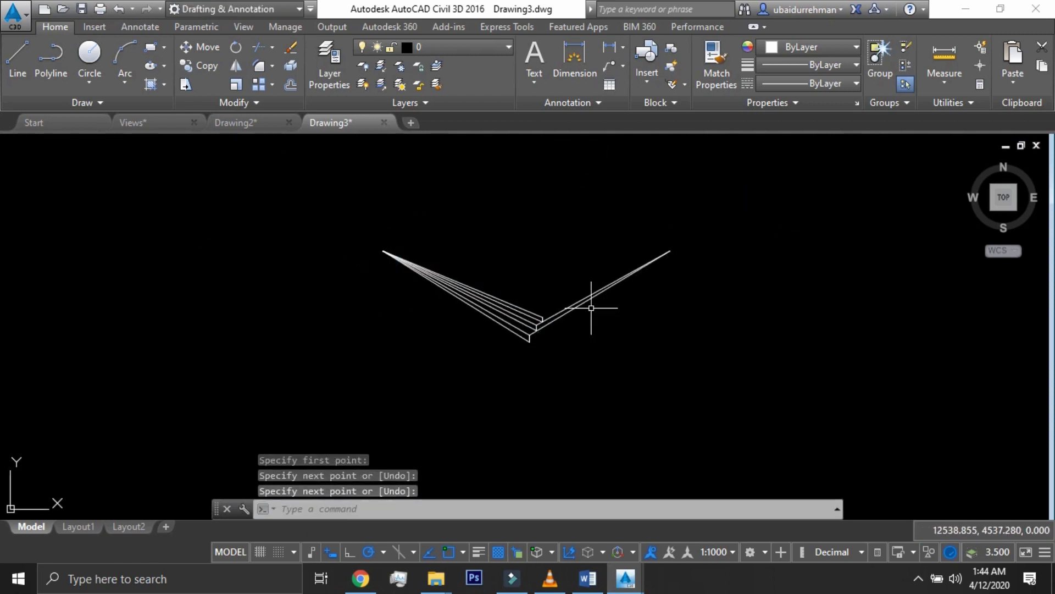
{"action": "left_click", "coordinate": [466, 328]}
{"action": "left_click", "coordinate": [790, 160]}
{"action": "key", "text": "Return"}
- Draw a line from the fourth riser's base position to the left vanishing point
{"action": "key", "text": "Return"}
{"action": "left_click", "coordinate": [483, 318]}
{"action": "scroll", "coordinate": [544, 305], "scroll_direction": "down", "scroll_amount": 2}
{"action": "left_click", "coordinate": [245, 213]}
{"action": "scroll", "coordinate": [503, 312], "scroll_direction": "up", "scroll_amount": 4}
- Draw the fourth riser and join its top to the right vanishing point
{"action": "key", "text": "Return"}
{"action": "key", "text": "Return"}
{"action": "left_click", "coordinate": [518, 311]}
{"action": "left_click", "coordinate": [518, 298]}
{"action": "scroll", "coordinate": [515, 294], "scroll_direction": "down", "scroll_amount": 4}
{"action": "left_click", "coordinate": [707, 206]}
{"action": "key", "text": "Return"}
- Draw a line from the fourth riser's top to the left vanishing point
{"action": "key", "text": "Return"}
{"action": "left_click", "coordinate": [581, 304]}
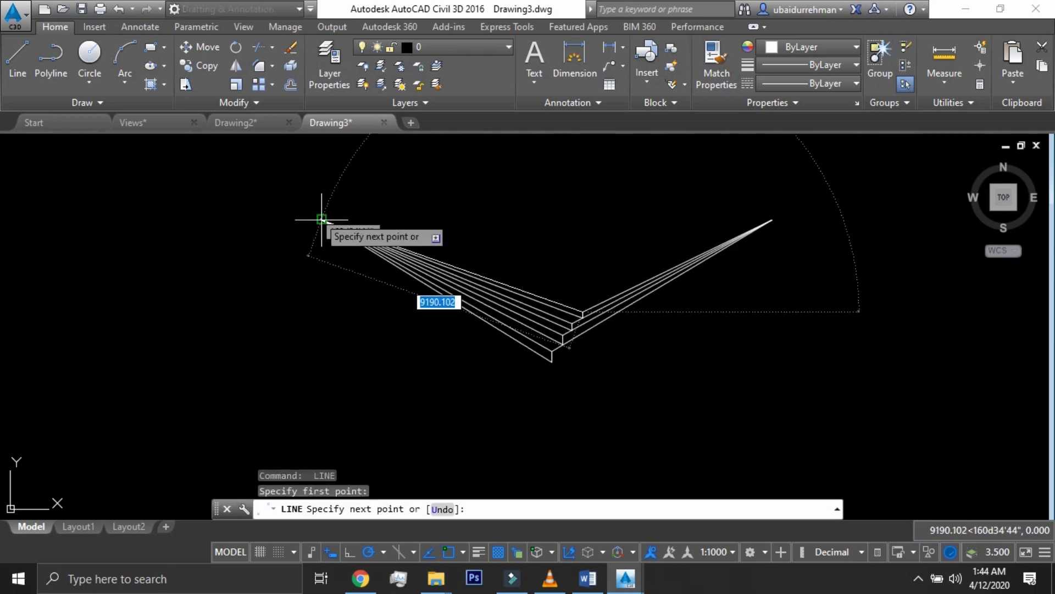
{"action": "left_click", "coordinate": [326, 219]}
{"action": "key", "text": "Return"}
- Draw the fifth riser on the topmost right-hand line and join its top to the left vanishing point
{"action": "scroll", "coordinate": [583, 303], "scroll_direction": "up", "scroll_amount": 4}
{"action": "key", "text": "Return"}
{"action": "left_click", "coordinate": [604, 300]}
{"action": "left_click", "coordinate": [605, 285]}
{"action": "scroll", "coordinate": [575, 285], "scroll_direction": "down", "scroll_amount": 4}
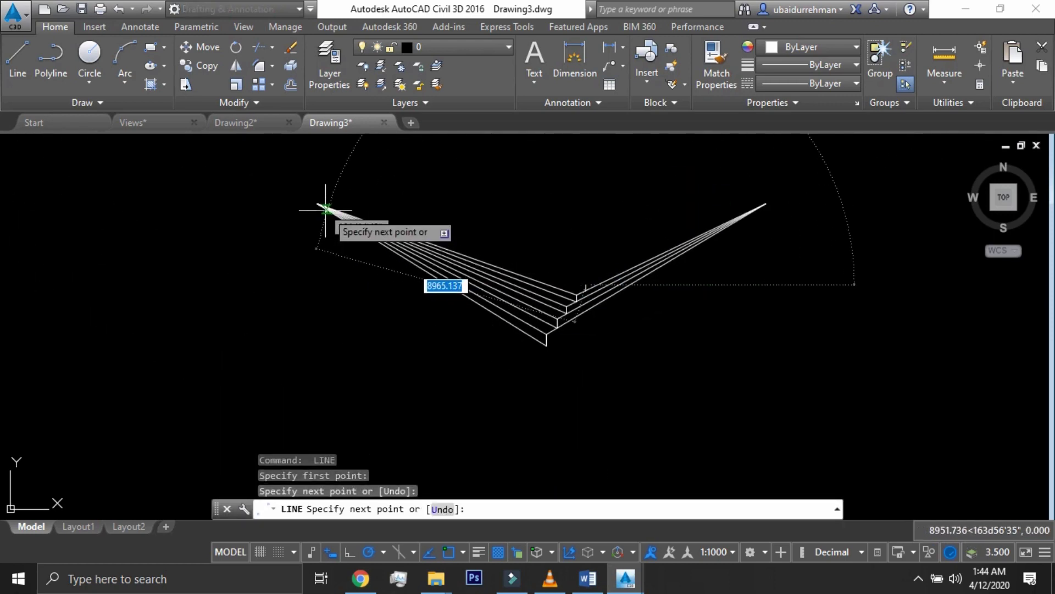
{"action": "left_click", "coordinate": [322, 205]}
{"action": "key", "text": "Return"}
- Draw a line from the fifth riser's top to the right vanishing point
{"action": "scroll", "coordinate": [587, 284], "scroll_direction": "up", "scroll_amount": 2}
{"action": "key", "text": "Return"}
{"action": "left_click", "coordinate": [585, 285]}
{"action": "left_click", "coordinate": [871, 155]}
{"action": "key", "text": "Return"}
- Draw the first two risers at the stairs' left end, with the first tread's edge running to the right vanishing point
{"action": "scroll", "coordinate": [522, 291], "scroll_direction": "up", "scroll_amount": 2}
{"action": "middle_click_drag", "start_coordinate": [540, 277], "coordinate": [643, 271]}
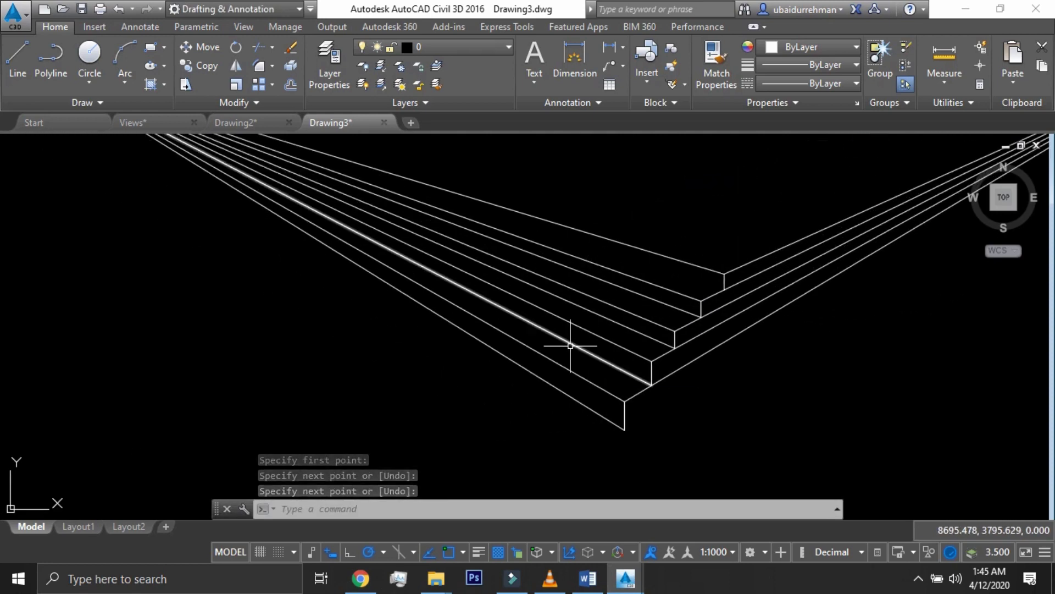
{"action": "key", "text": "Return"}
{"action": "left_click", "coordinate": [438, 317]}
{"action": "scroll", "coordinate": [440, 299], "scroll_direction": "down", "scroll_amount": 2}
{"action": "scroll", "coordinate": [456, 313], "scroll_direction": "up", "scroll_amount": 3}
{"action": "left_click", "coordinate": [458, 275]}
{"action": "key", "text": "Return"}
- Draw a line from the second left-end riser's intersection with its tread line to the right vanishing point
{"action": "key", "text": "Return"}
{"action": "left_click", "coordinate": [459, 298]}
{"action": "scroll", "coordinate": [458, 295], "scroll_direction": "down", "scroll_amount": 3}
{"action": "left_click", "coordinate": [899, 170]}
{"action": "key", "text": "Return"}
- Draw the third left-end riser and a line from its tread intersection to the right vanishing point
{"action": "key", "text": "Return"}
{"action": "scroll", "coordinate": [486, 284], "scroll_direction": "up", "scroll_amount": 3}
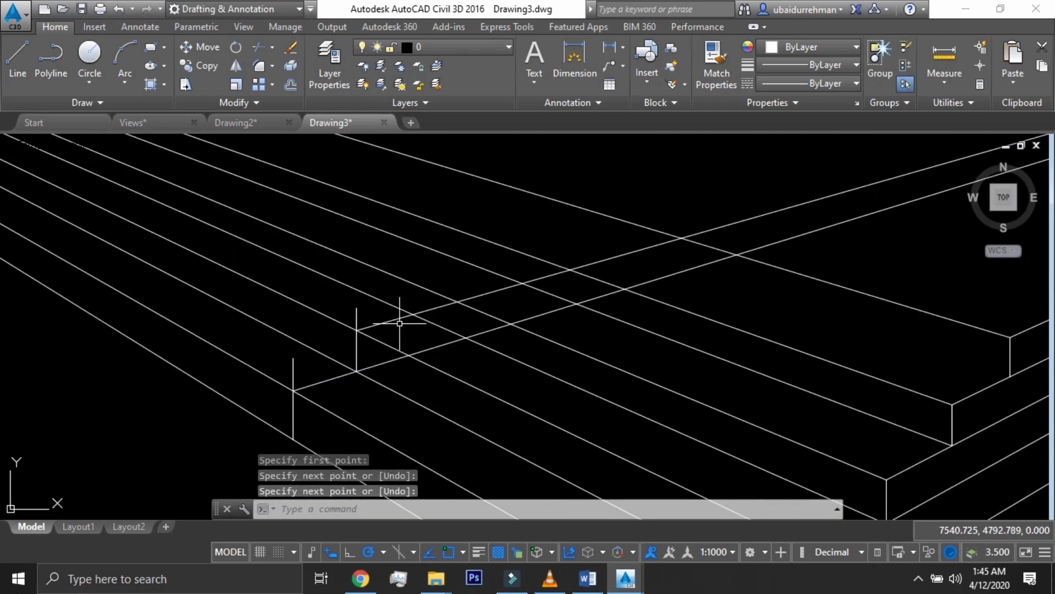
{"action": "left_click", "coordinate": [412, 314]}
{"action": "left_click", "coordinate": [409, 265]}
{"action": "key", "text": "Return"}
{"action": "key", "text": "Return"}
{"action": "left_click", "coordinate": [412, 284]}
{"action": "scroll", "coordinate": [413, 283], "scroll_direction": "down", "scroll_amount": 5}
{"action": "left_click", "coordinate": [661, 228]}
{"action": "key", "text": "Return"}
- Add the fourth left-end riser and a line from its tread intersection to the right vanishing point
{"action": "key", "text": "Return"}
{"action": "scroll", "coordinate": [500, 265], "scroll_direction": "up", "scroll_amount": 5}
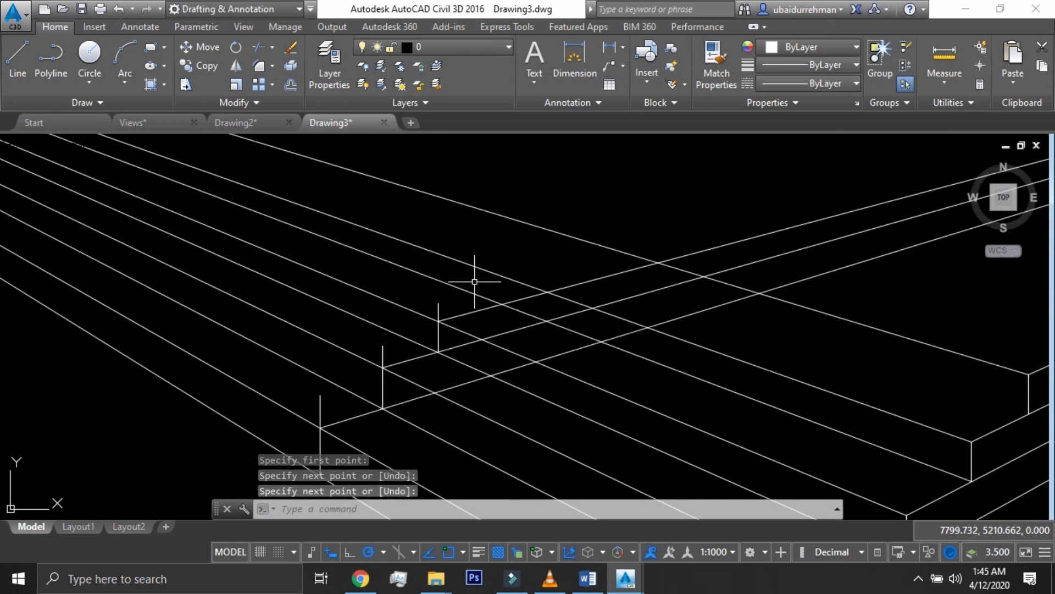
{"action": "left_click", "coordinate": [502, 304]}
{"action": "scroll", "coordinate": [501, 253], "scroll_direction": "down", "scroll_amount": 3}
{"action": "left_click", "coordinate": [867, 188]}
{"action": "key", "text": "Return"}
{"action": "scroll", "coordinate": [473, 303], "scroll_direction": "up", "scroll_amount": 3}
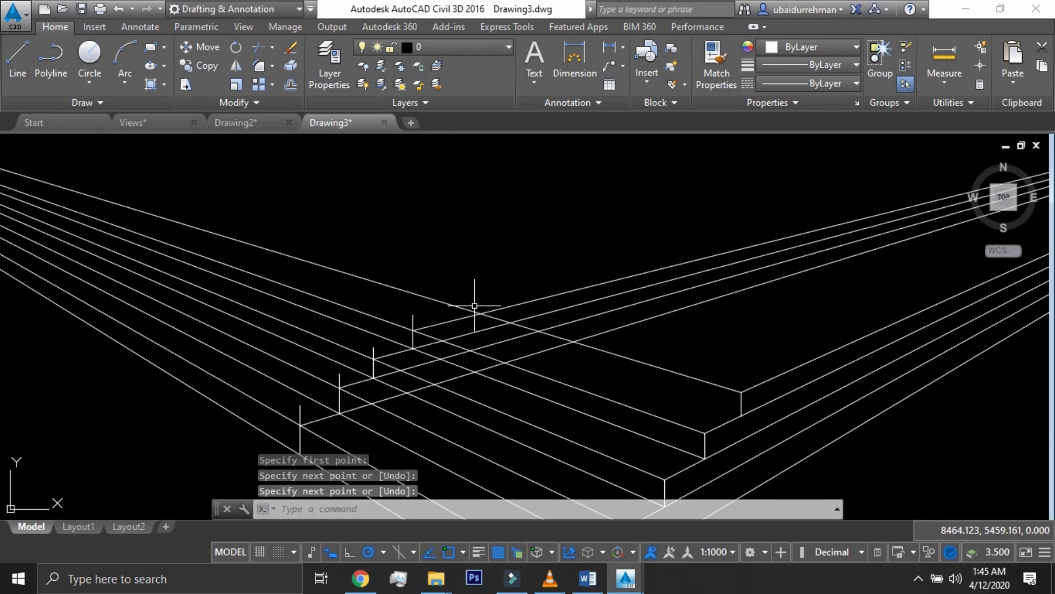
- Join the right-hand fifth riser's base to the left vanishing point and add the fifth riser at the left end
{"action": "scroll", "coordinate": [599, 326], "scroll_direction": "down", "scroll_amount": 2}
{"action": "key", "text": "Return"}
{"action": "left_click", "coordinate": [687, 382]}
{"action": "scroll", "coordinate": [678, 381], "scroll_direction": "down", "scroll_amount": 4}
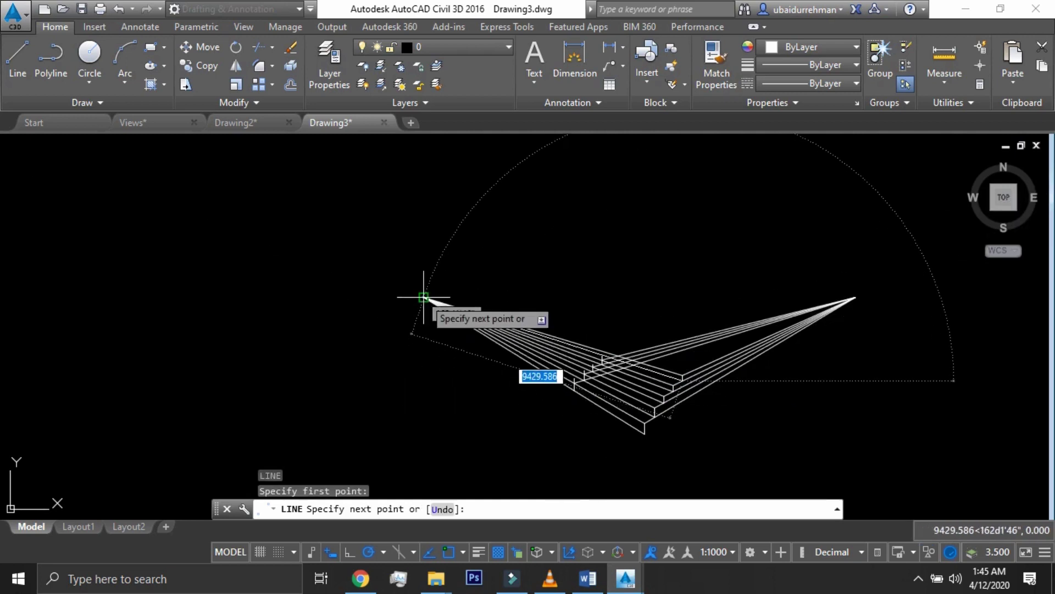
{"action": "left_click", "coordinate": [423, 296]}
{"action": "key", "text": "Return"}
{"action": "scroll", "coordinate": [616, 360], "scroll_direction": "up", "scroll_amount": 8}
{"action": "key", "text": "Escape"}
- Trim the excess tops of the left-end risers above their tread lines
{"action": "scroll", "coordinate": [544, 247], "scroll_direction": "down", "scroll_amount": 3}
{"action": "scroll", "coordinate": [418, 366], "scroll_direction": "up", "scroll_amount": 2}
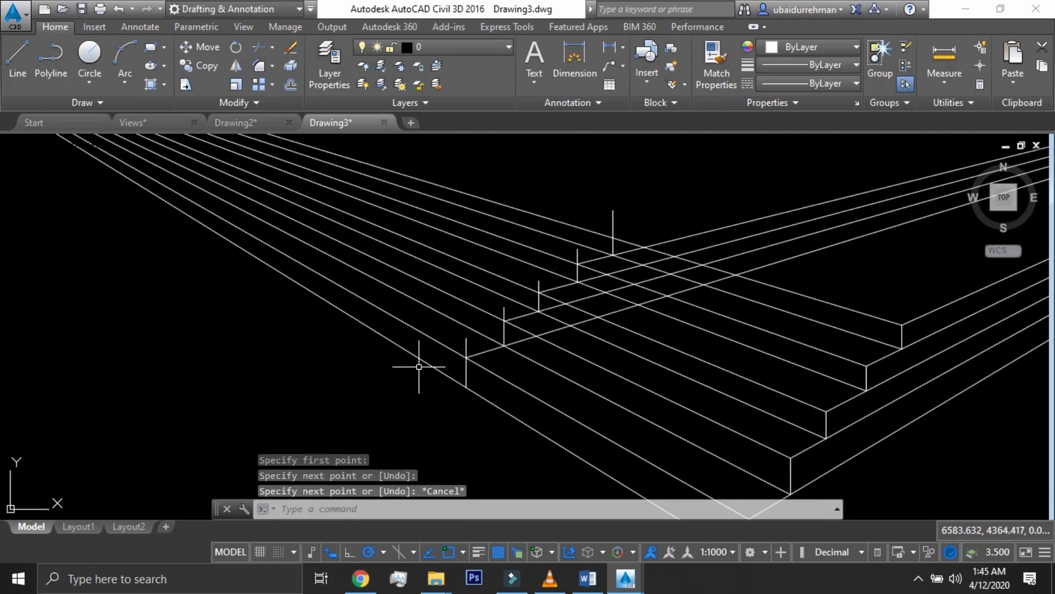
{"action": "type", "text": "tr"}
{"action": "key", "text": "Return"}
{"action": "key", "text": "Return"}
{"action": "left_click", "coordinate": [465, 348]}
{"action": "left_click", "coordinate": [502, 311]}
{"action": "left_click", "coordinate": [520, 298]}
{"action": "left_click", "coordinate": [538, 285]}
{"action": "left_click", "coordinate": [576, 257]}
{"action": "left_click", "coordinate": [611, 223]}
- Trim the lines to the right vanishing point where they run across the steps beyond the left-end risers
{"action": "left_click", "coordinate": [516, 342]}
{"action": "left_click", "coordinate": [552, 307]}
{"action": "left_click", "coordinate": [588, 278]}
{"action": "left_click", "coordinate": [628, 251]}
{"action": "left_click", "coordinate": [659, 260]}
{"action": "left_click", "coordinate": [687, 268]}
{"action": "key", "text": "Return"}
- Erase the leftover line segments crossing the upper steps
{"action": "left_click", "coordinate": [629, 284]}
{"action": "key", "text": "Delete"}
{"action": "scroll", "coordinate": [645, 303], "scroll_direction": "down", "scroll_amount": 3}
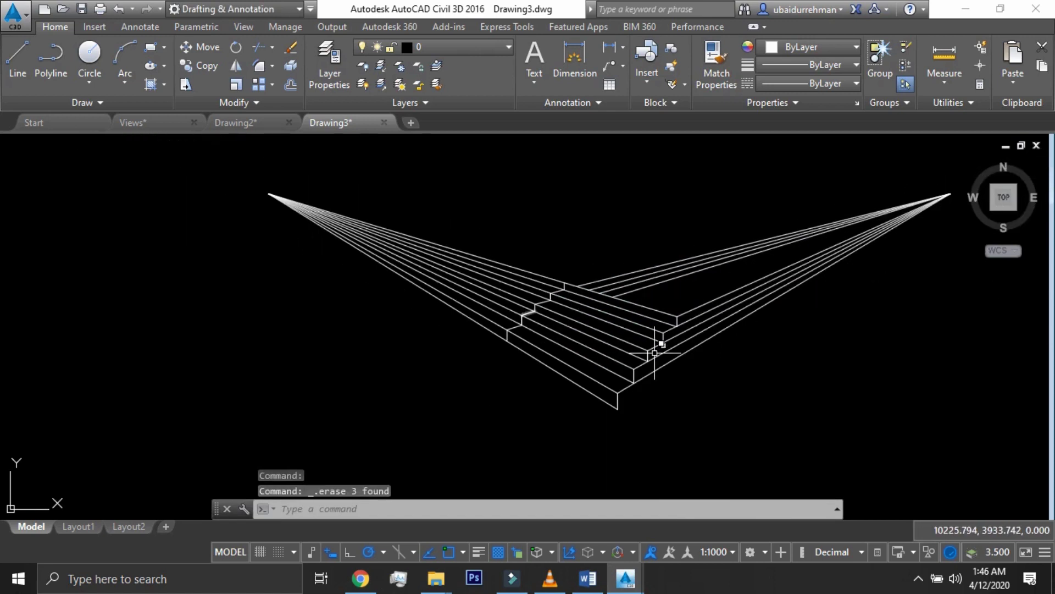
- Draw a line from the front bottom corner of the stairs to the right vanishing point
{"action": "scroll", "coordinate": [631, 337], "scroll_direction": "up", "scroll_amount": 2}
{"action": "key", "text": "Return"}
{"action": "left_click", "coordinate": [575, 431]}
{"action": "scroll", "coordinate": [575, 433], "scroll_direction": "down", "scroll_amount": 3}
{"action": "left_click", "coordinate": [783, 299]}
{"action": "scroll", "coordinate": [616, 408], "scroll_direction": "up", "scroll_amount": 3}
{"action": "key", "text": "Return"}
- Draw a vertical line beyond the top step's right end and join its crossing with the top tread line to the left vanishing point
{"action": "key", "text": "Return"}
{"action": "left_click", "coordinate": [658, 380]}
{"action": "left_click", "coordinate": [660, 283]}
{"action": "key", "text": "Return"}
{"action": "left_click", "coordinate": [658, 303]}
{"action": "scroll", "coordinate": [654, 304], "scroll_direction": "down", "scroll_amount": 3}
{"action": "left_click", "coordinate": [219, 196]}
{"action": "key", "text": "Return"}
- Draw a line from a point on the new uppermost line to the right vanishing point
{"action": "scroll", "coordinate": [511, 254], "scroll_direction": "up", "scroll_amount": 3}
{"action": "key", "text": "Return"}
{"action": "left_click", "coordinate": [481, 270]}
{"action": "key", "text": "Escape"}
{"action": "scroll", "coordinate": [700, 235], "scroll_direction": "down", "scroll_amount": 3}
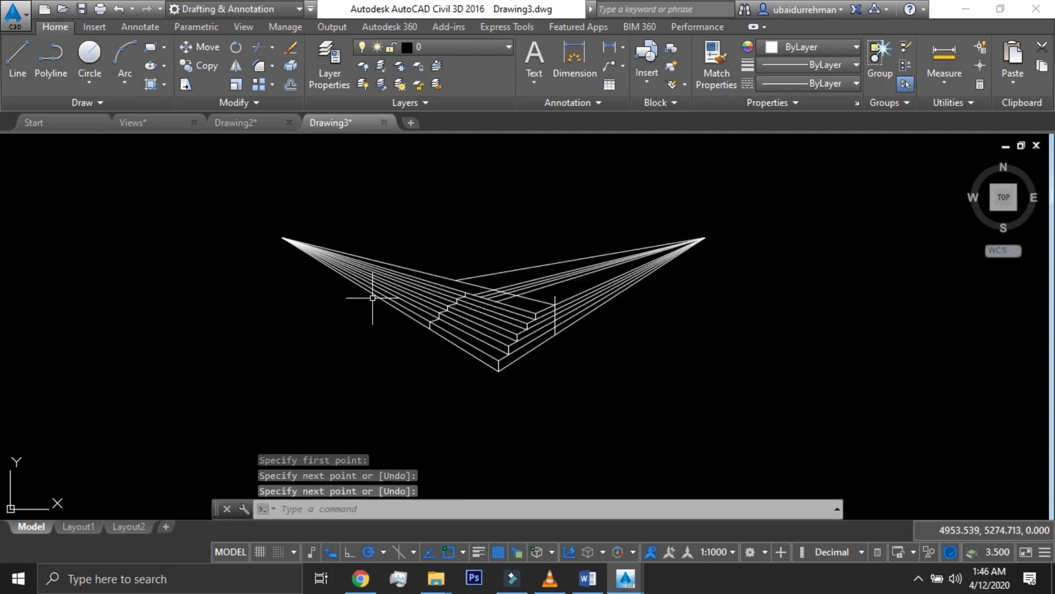
- Draw a vertical line up from the base line beyond the stairs' left end and fillet it with the uppermost line to the right vanishing point
{"action": "scroll", "coordinate": [436, 302], "scroll_direction": "up", "scroll_amount": 3}
{"action": "key", "text": "space"}
{"action": "left_click", "coordinate": [427, 377]}
{"action": "left_click", "coordinate": [428, 214]}
{"action": "key", "text": "space"}
{"action": "key", "text": "f"}
{"action": "key", "text": "space"}
{"action": "left_click", "coordinate": [535, 276]}
{"action": "left_click", "coordinate": [428, 352]}
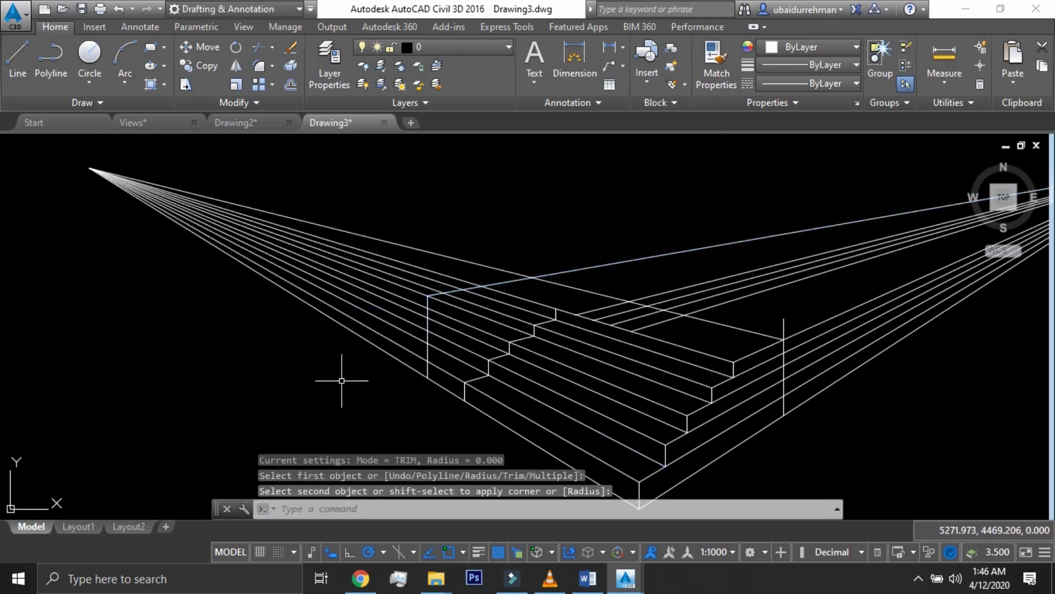
- Join the top of the left-end fifth riser to the right vanishing point
{"action": "key", "text": "l"}
{"action": "key", "text": "space"}
{"action": "left_click", "coordinate": [556, 309]}
{"action": "scroll", "coordinate": [407, 335], "scroll_direction": "down", "scroll_amount": 3}
{"action": "left_click", "coordinate": [876, 232]}
{"action": "key", "text": "space"}
- Erase the three leftover lines running to the right vanishing point behind the top step
{"action": "scroll", "coordinate": [588, 298], "scroll_direction": "up", "scroll_amount": 6}
{"action": "left_click", "coordinate": [625, 306]}
{"action": "left_click", "coordinate": [601, 375]}
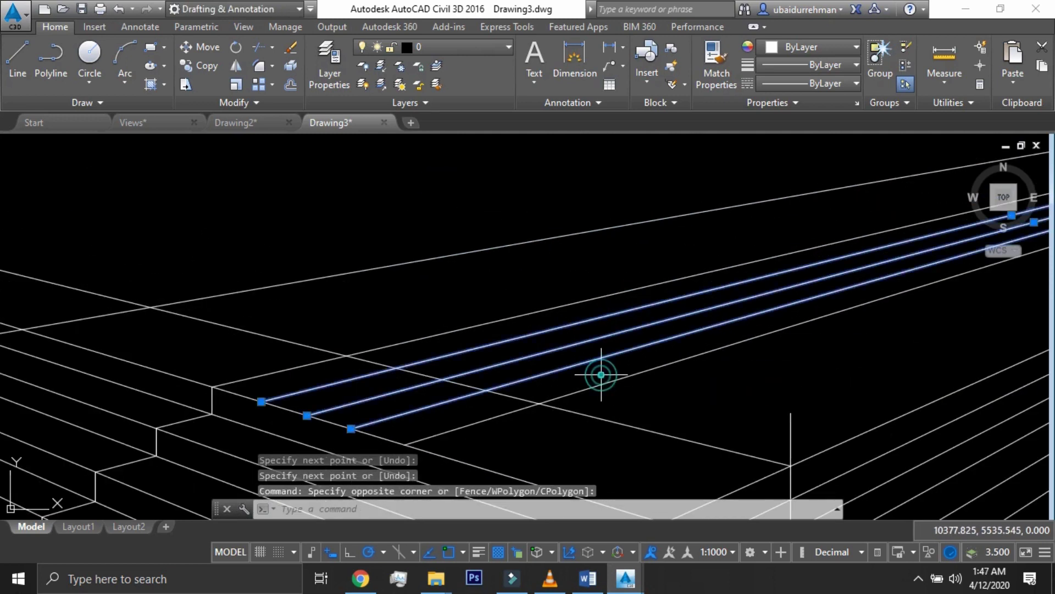
{"action": "key", "text": "Delete"}
{"action": "scroll", "coordinate": [515, 310], "scroll_direction": "down", "scroll_amount": 3}
{"action": "key", "text": "l"}
{"action": "key", "text": "space"}
{"action": "key", "text": "Escape"}
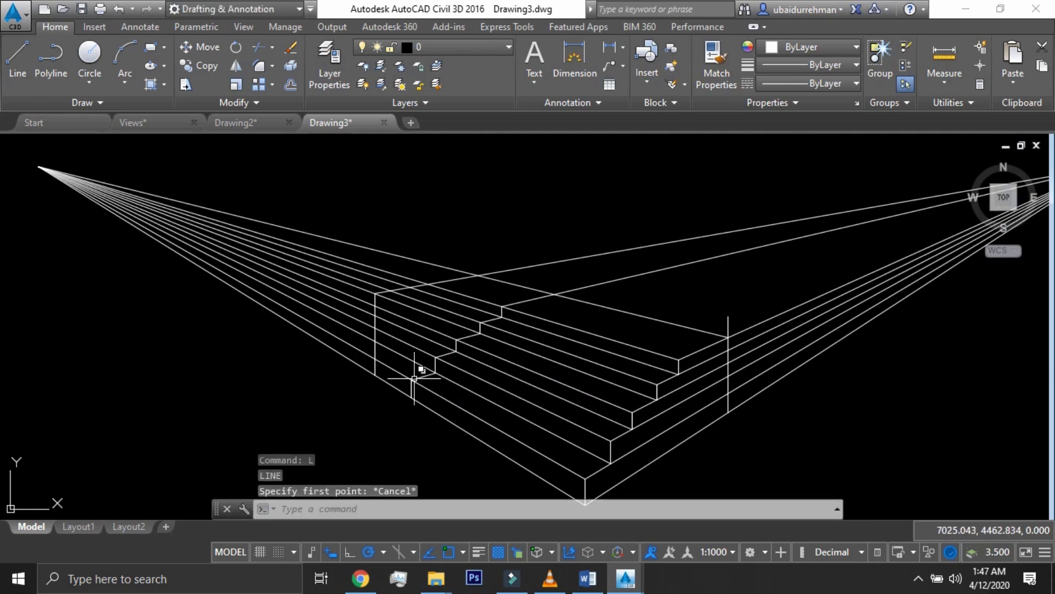
- Fillet the left-end first riser with the line from the fifth riser's top to form the side wall's front corner
{"action": "key", "text": "f"}
{"action": "key", "text": "space"}
{"action": "left_click", "coordinate": [412, 386]}
{"action": "left_click", "coordinate": [517, 302]}
{"action": "key", "text": "Escape"}
{"action": "scroll", "coordinate": [453, 332], "scroll_direction": "up", "scroll_amount": 3}
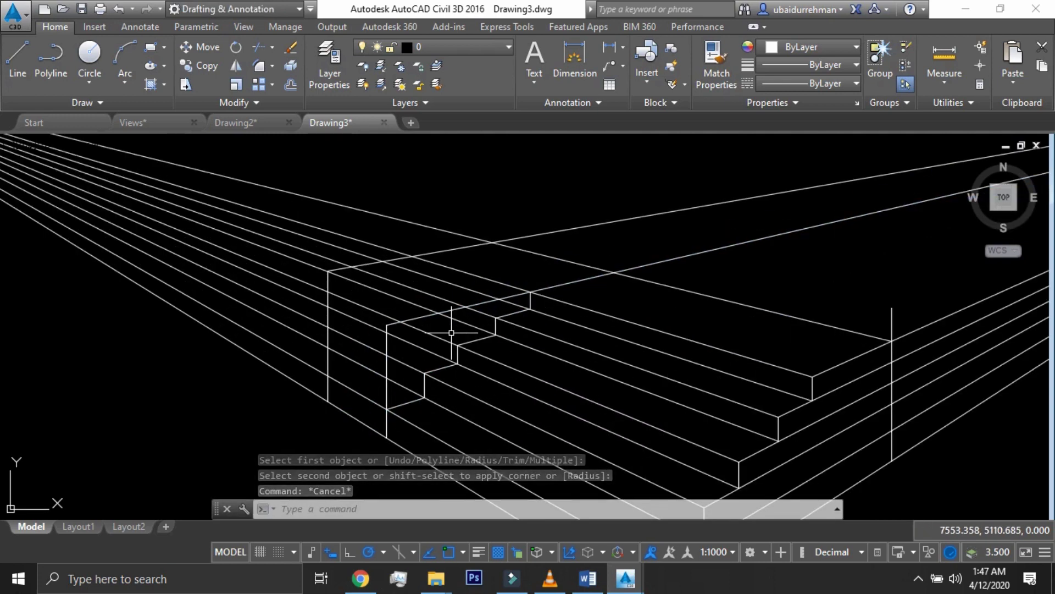
- Trim the lines crossing the side wall, using its outer edges and the left-end risers and treads as cutting edges
{"action": "type", "text": "tr"}
{"action": "key", "text": "space"}
{"action": "left_click", "coordinate": [410, 256]}
{"action": "left_click", "coordinate": [328, 340]}
{"action": "left_click", "coordinate": [409, 402]}
{"action": "left_click", "coordinate": [424, 386]}
{"action": "left_click", "coordinate": [443, 368]}
{"action": "left_click", "coordinate": [458, 357]}
{"action": "left_click", "coordinate": [477, 340]}
{"action": "left_click", "coordinate": [496, 325]}
{"action": "left_click", "coordinate": [511, 314]}
{"action": "left_click", "coordinate": [532, 303]}
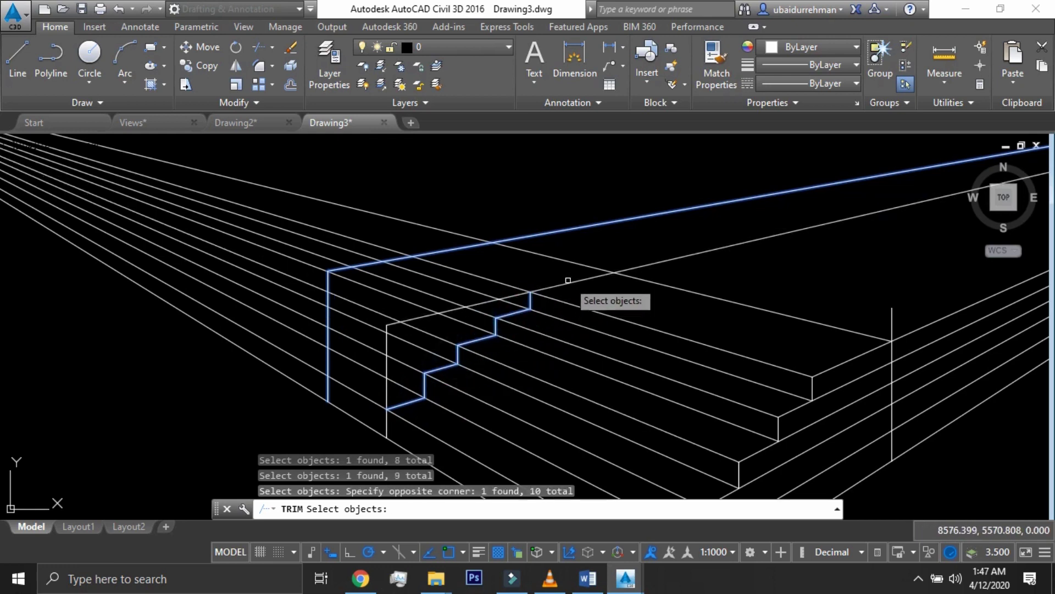
{"action": "left_click", "coordinate": [386, 422]}
{"action": "key", "text": "space"}
{"action": "left_click", "coordinate": [372, 299]}
{"action": "left_click", "coordinate": [353, 397]}
{"action": "left_click", "coordinate": [427, 336]}
{"action": "left_click", "coordinate": [410, 372]}
{"action": "left_click", "coordinate": [403, 382]}
{"action": "left_click", "coordinate": [485, 314]}
{"action": "key", "text": "space"}
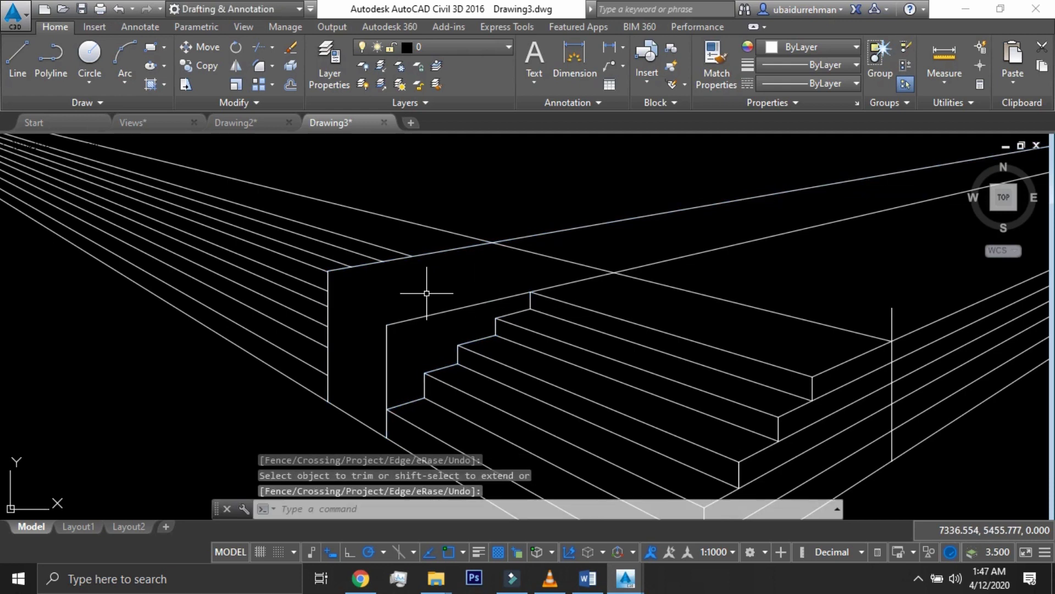
- Join the top front corner of the side wall to the left vanishing point
{"action": "type", "text": "l"}
{"action": "key", "text": "space"}
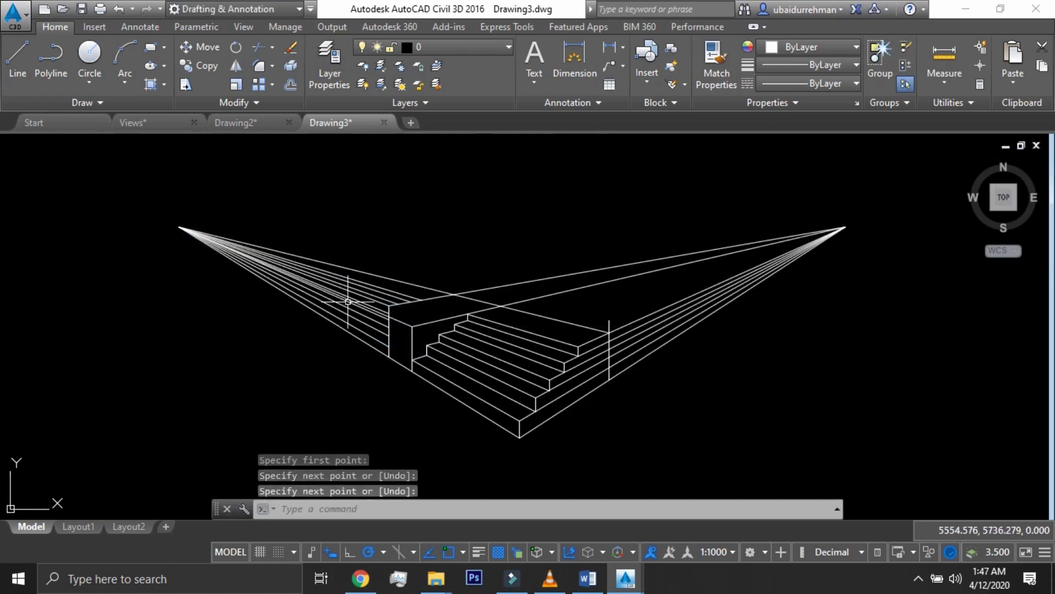
- Move the left end of the wall's rear top edge down to where the new line meets the outer vertical
{"action": "scroll", "coordinate": [383, 314], "scroll_direction": "up", "scroll_amount": 3}
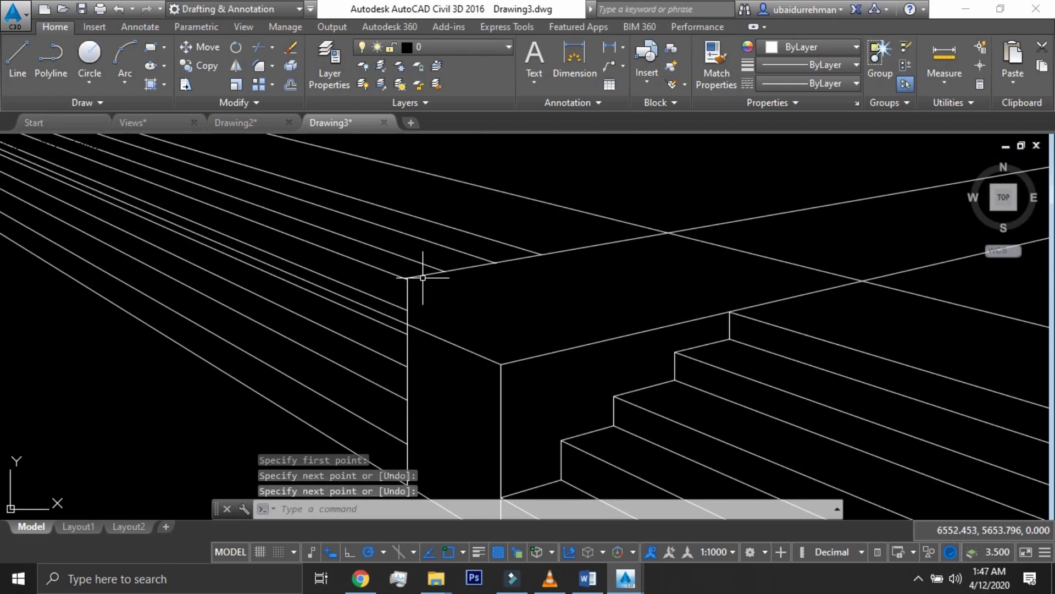
{"action": "left_click", "coordinate": [422, 278]}
{"action": "left_click", "coordinate": [407, 278]}
{"action": "left_click", "coordinate": [408, 323]}
{"action": "key", "text": "Escape"}
- Trim the side wall's front top edge just beyond the top of the fifth riser
{"action": "scroll", "coordinate": [477, 282], "scroll_direction": "down", "scroll_amount": 2}
{"action": "scroll", "coordinate": [582, 277], "scroll_direction": "up", "scroll_amount": 1}
{"action": "type", "text": "tr"}
{"action": "key", "text": "space"}
{"action": "key", "text": "space"}
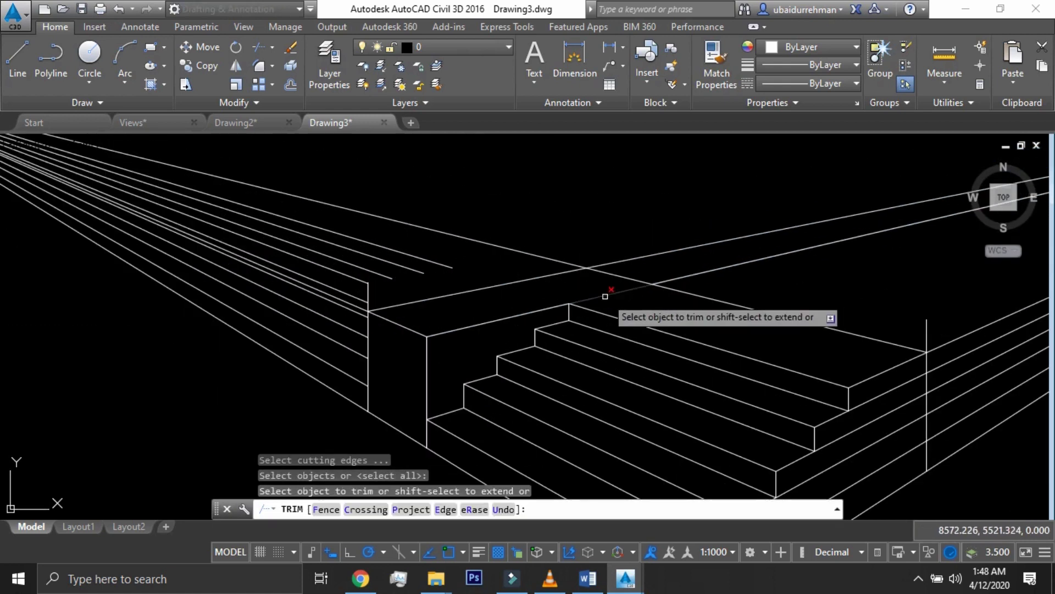
{"action": "left_click", "coordinate": [607, 297]}
{"action": "key", "text": "Escape"}
{"action": "scroll", "coordinate": [593, 291], "scroll_direction": "down", "scroll_amount": 4}
{"action": "left_click", "coordinate": [651, 265]}
{"action": "key", "text": "Escape"}
{"action": "key", "text": "space"}
{"action": "key", "text": "space"}
{"action": "scroll", "coordinate": [561, 284], "scroll_direction": "up", "scroll_amount": 3}
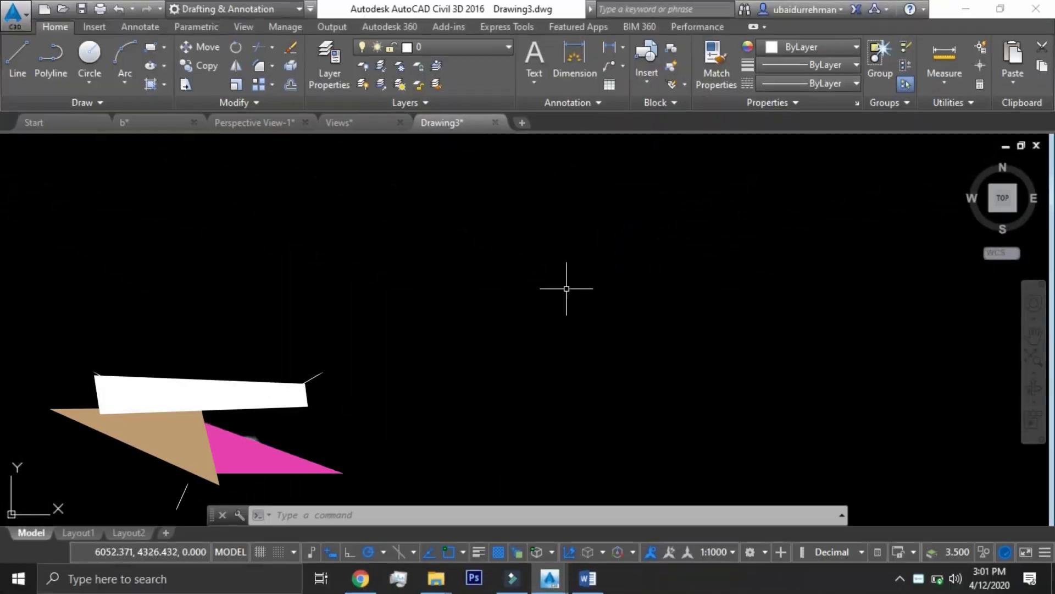
- Place three points as vanishing points, two level with each other and one about midway below them
{"action": "key", "text": "Return"}
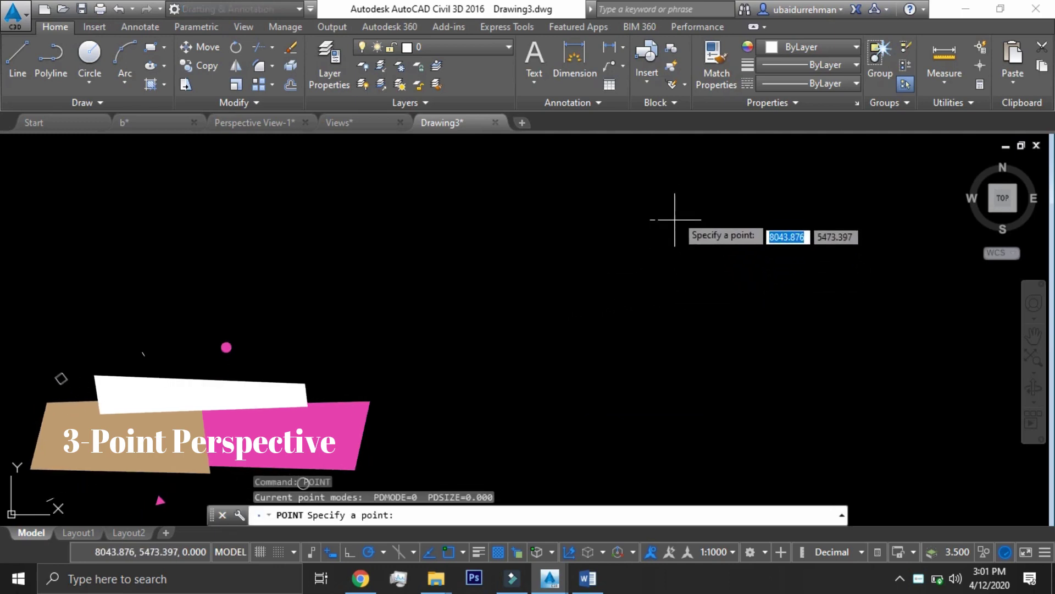
{"action": "left_click", "coordinate": [698, 175]}
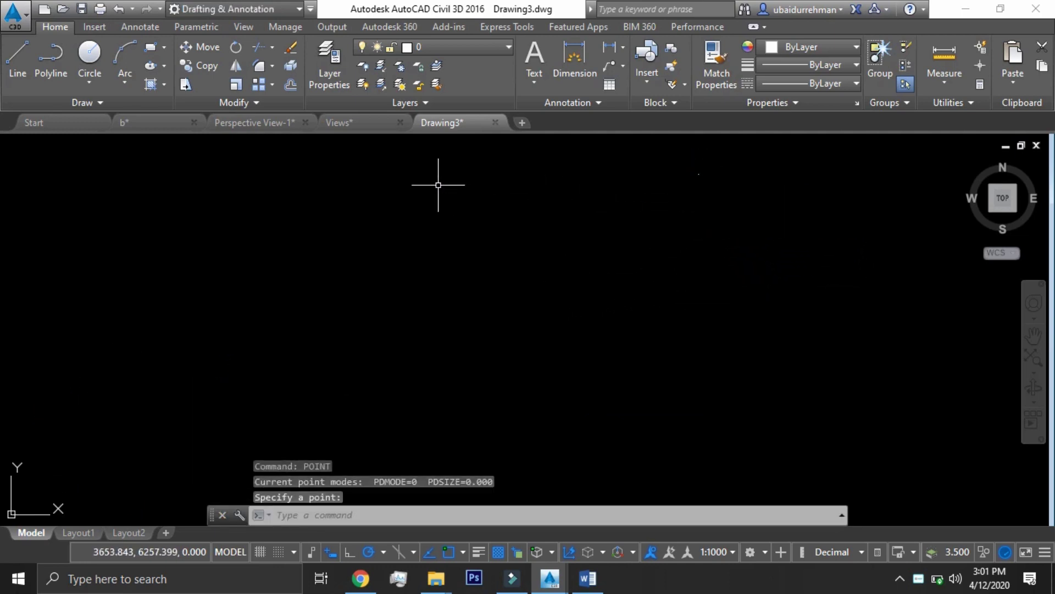
{"action": "key", "text": "Return"}
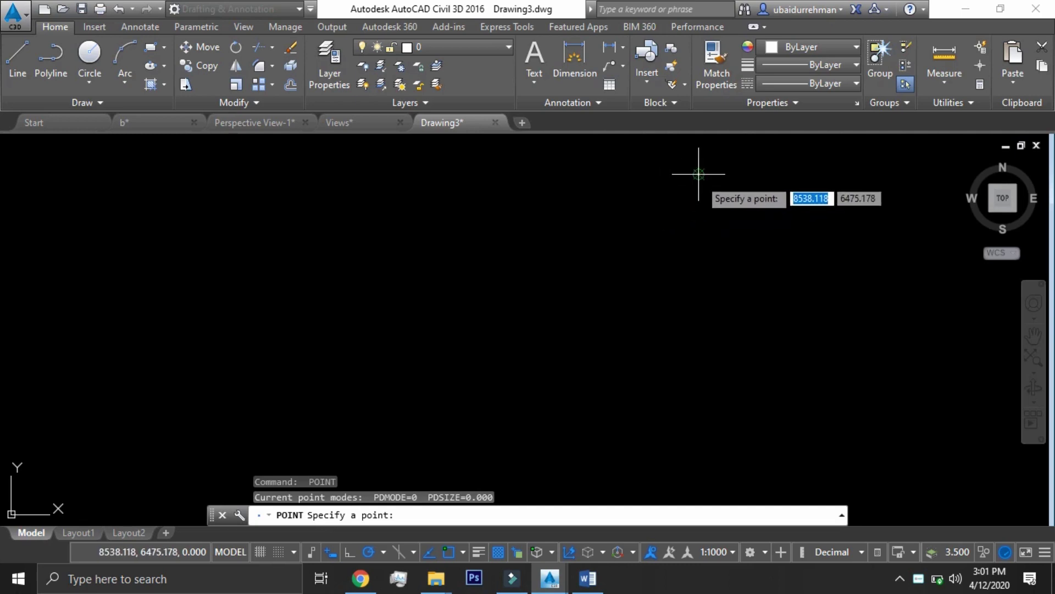
{"action": "left_click", "coordinate": [326, 174]}
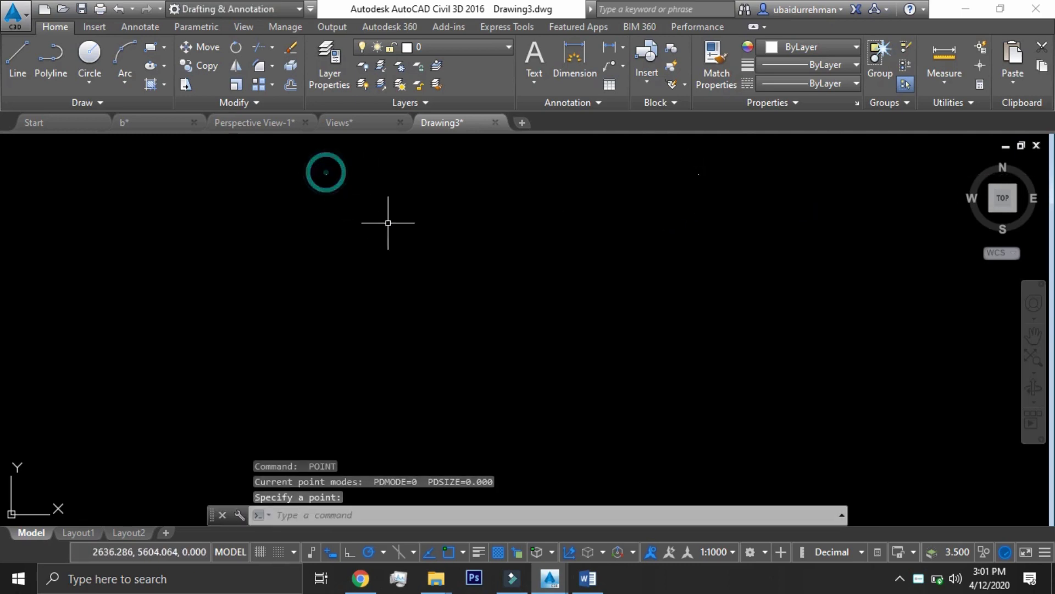
{"action": "key", "text": "Return"}
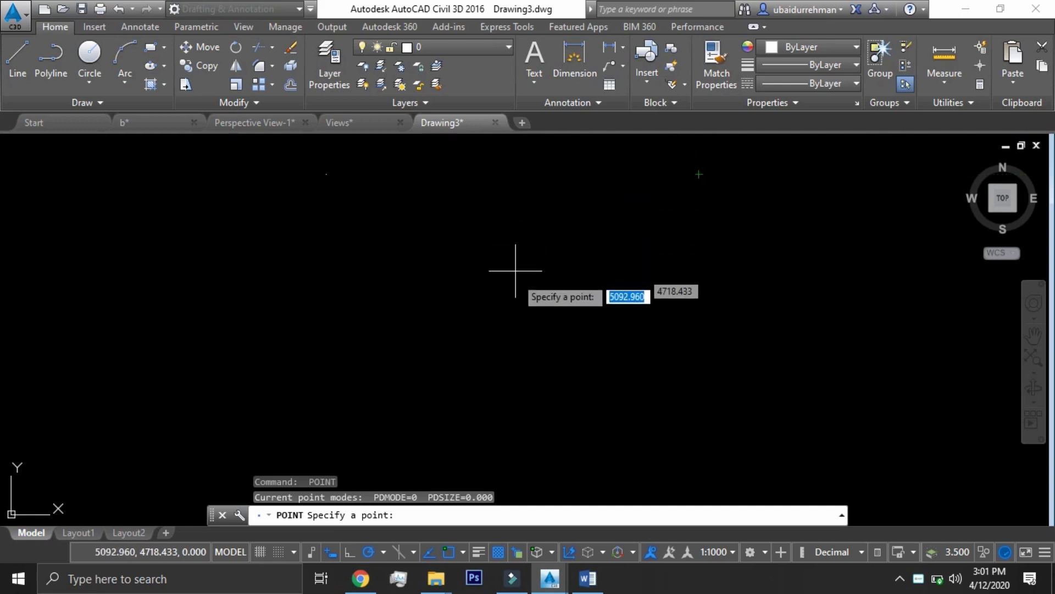
{"action": "left_click", "coordinate": [510, 442]}
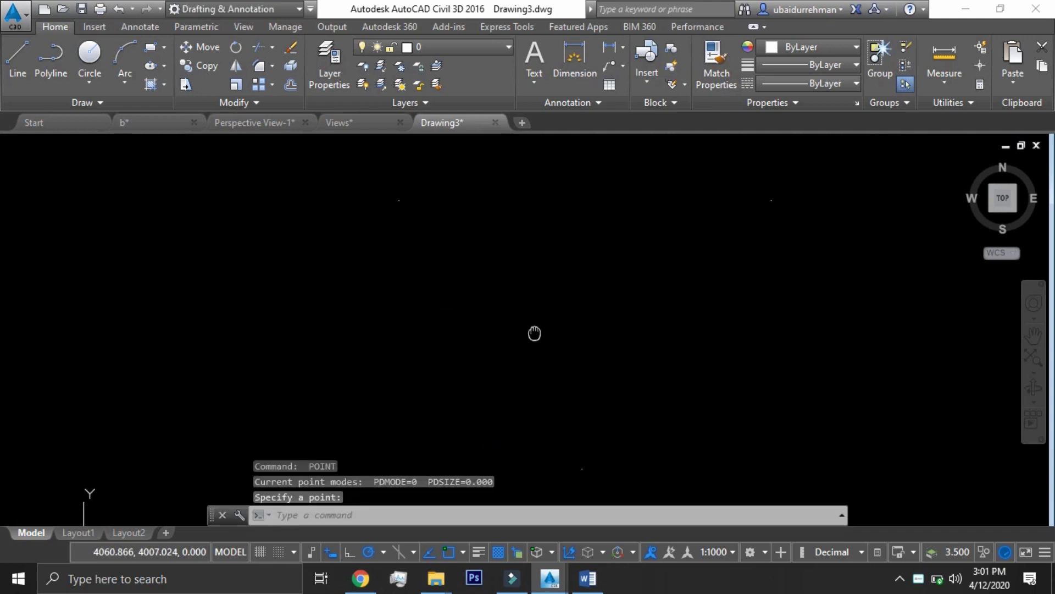
- Draw two lines fanning down and to the left from the right vanishing point
{"action": "type", "text": "l"}
{"action": "key", "text": "Return"}
{"action": "left_click", "coordinate": [761, 194]}
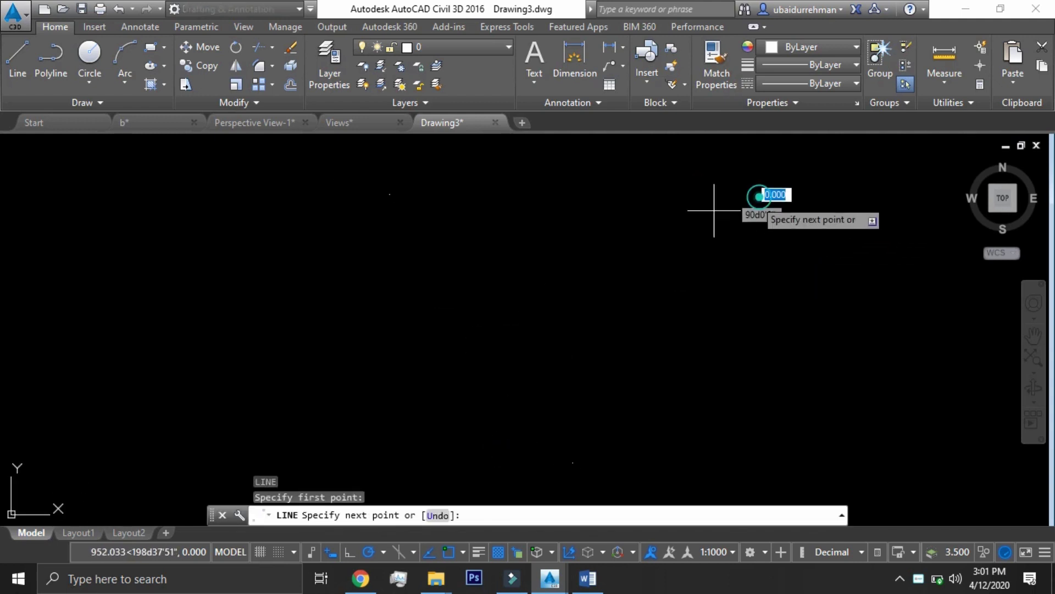
{"action": "left_click", "coordinate": [361, 345]}
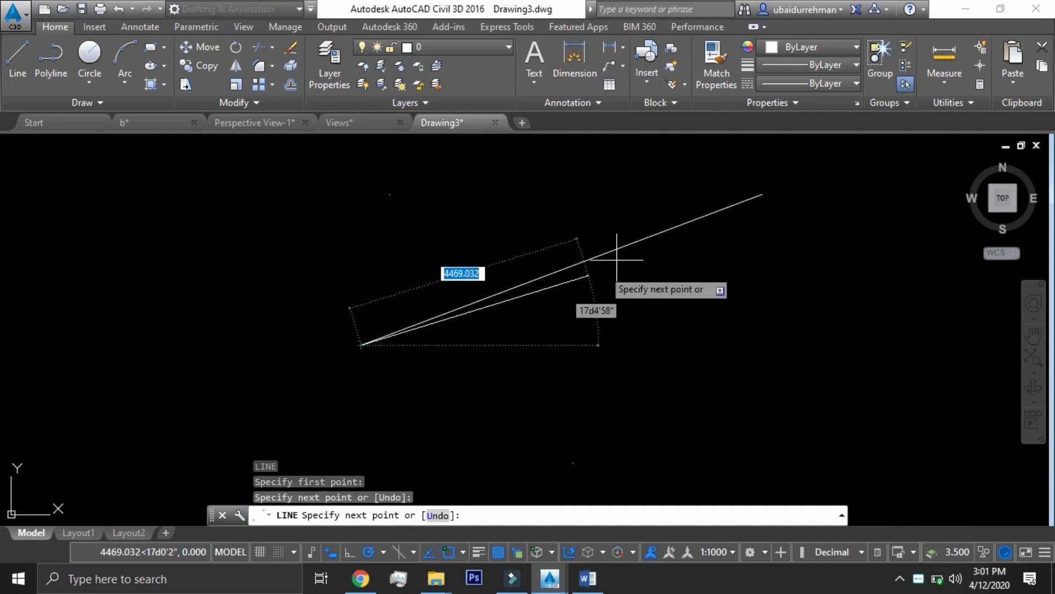
{"action": "key", "text": "Return"}
{"action": "key", "text": "Return"}
{"action": "left_click", "coordinate": [761, 194]}
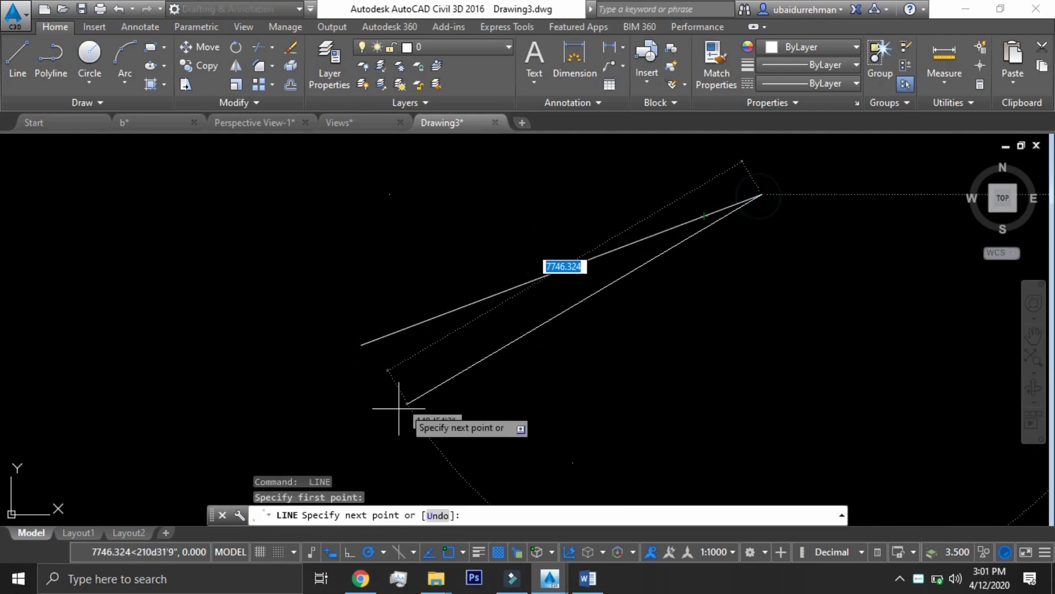
{"action": "left_click", "coordinate": [353, 423]}
{"action": "key", "text": "Return"}
- Draw two lines from the left vanishing point down and to the right, crossing both lines from the right vanishing point
{"action": "key", "text": "Return"}
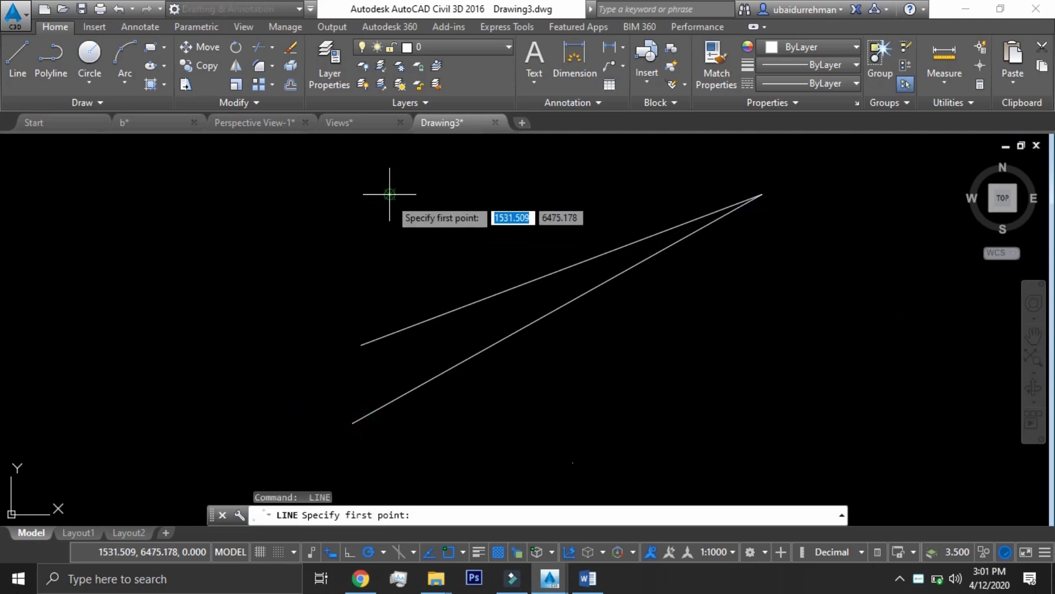
{"action": "left_click", "coordinate": [389, 194]}
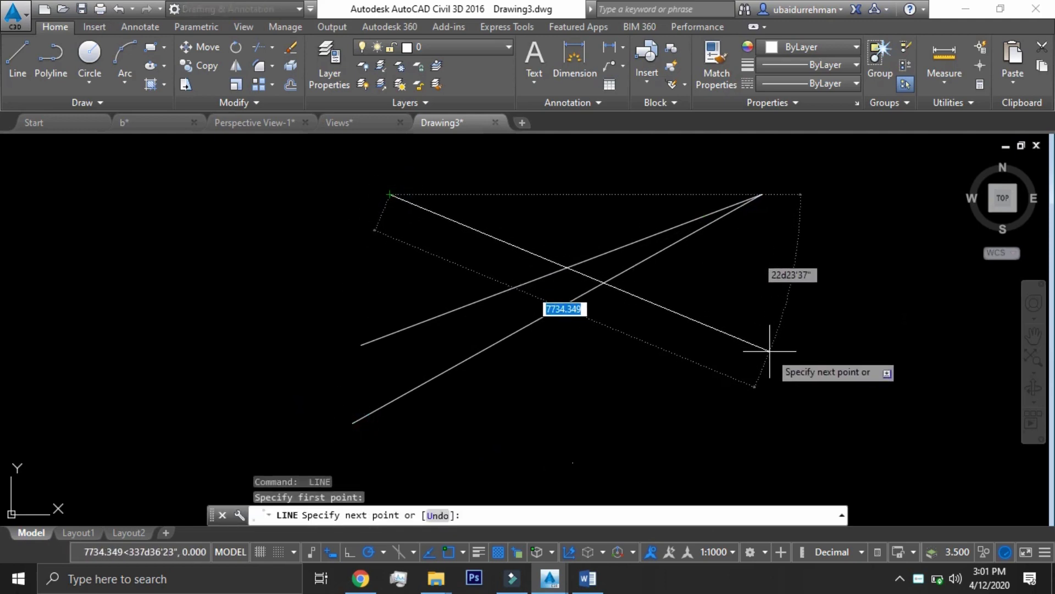
{"action": "left_click", "coordinate": [817, 323]}
{"action": "key", "text": "Return"}
{"action": "key", "text": "Return"}
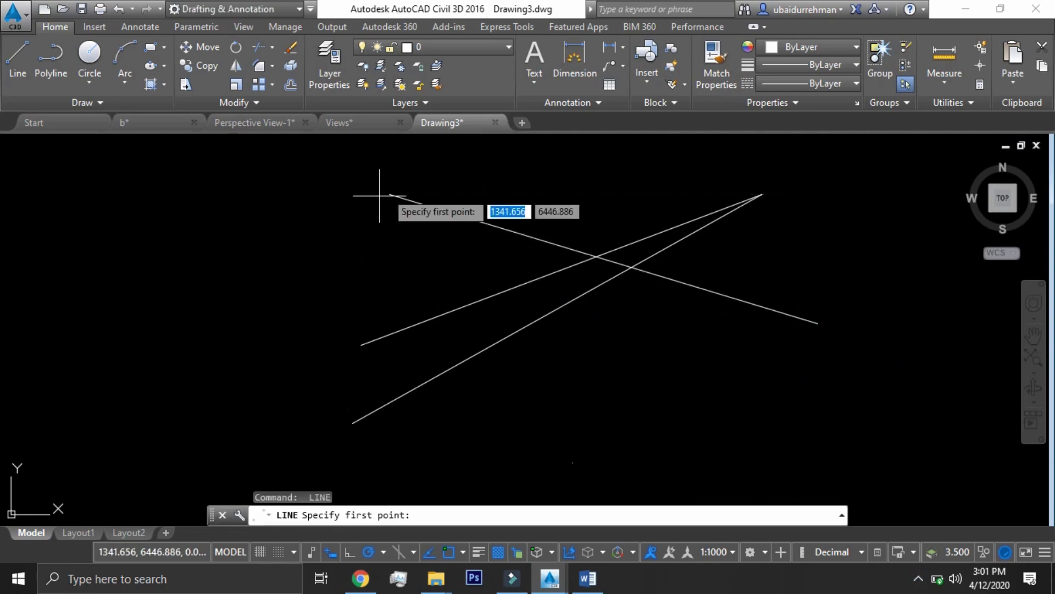
{"action": "left_click", "coordinate": [390, 194]}
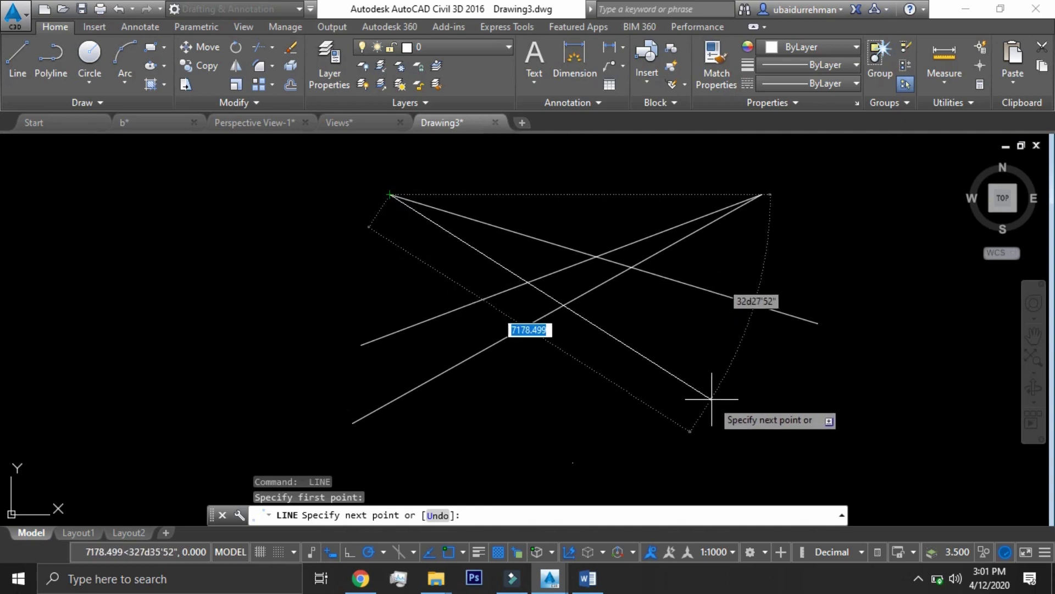
{"action": "left_click", "coordinate": [730, 415]}
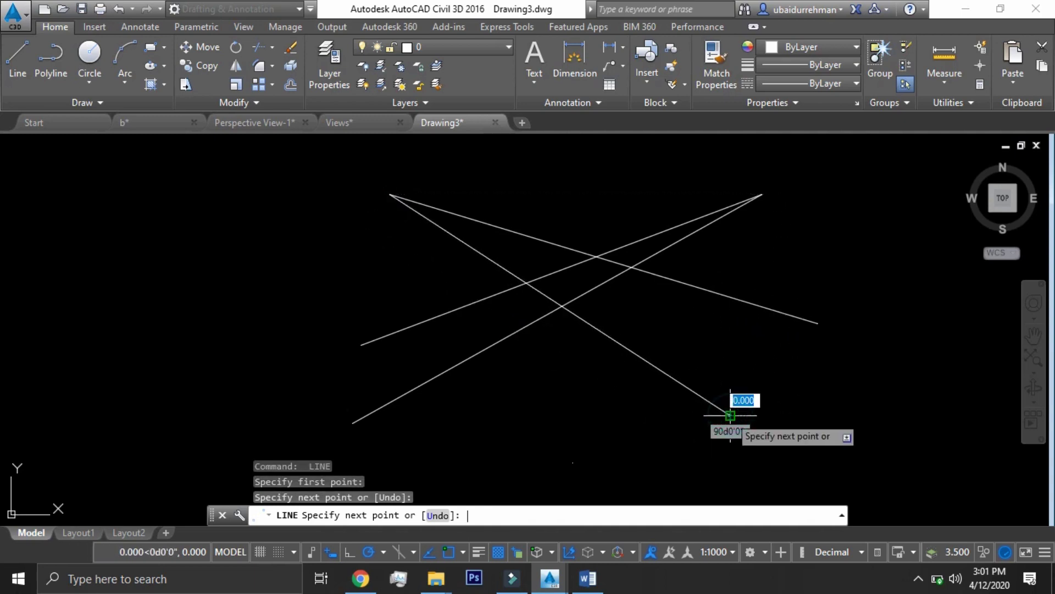
{"action": "key", "text": "Return"}
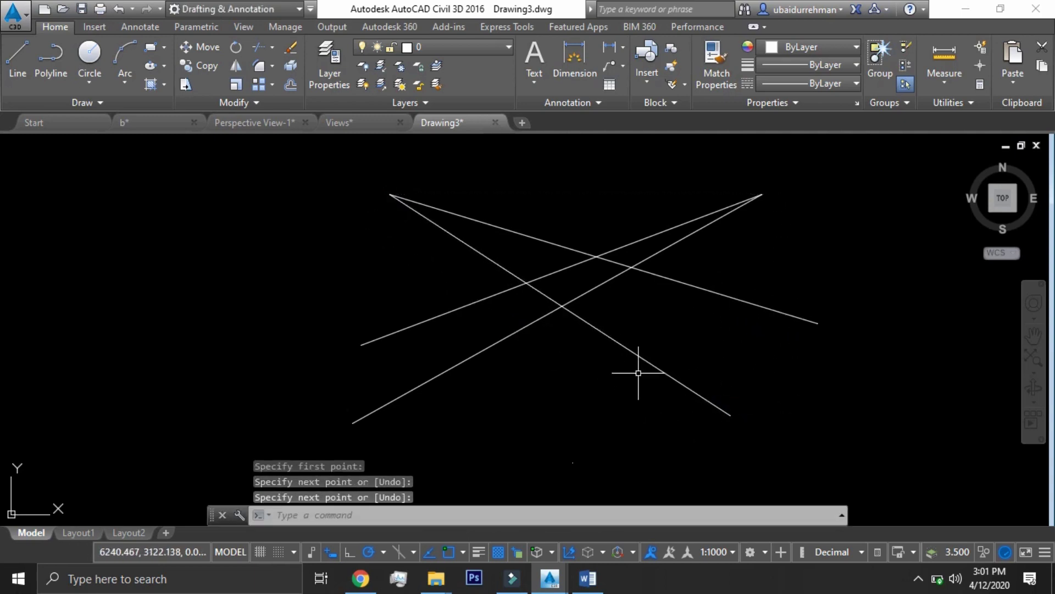
{"action": "key", "text": "Return"}
{"action": "left_click", "coordinate": [761, 196]}
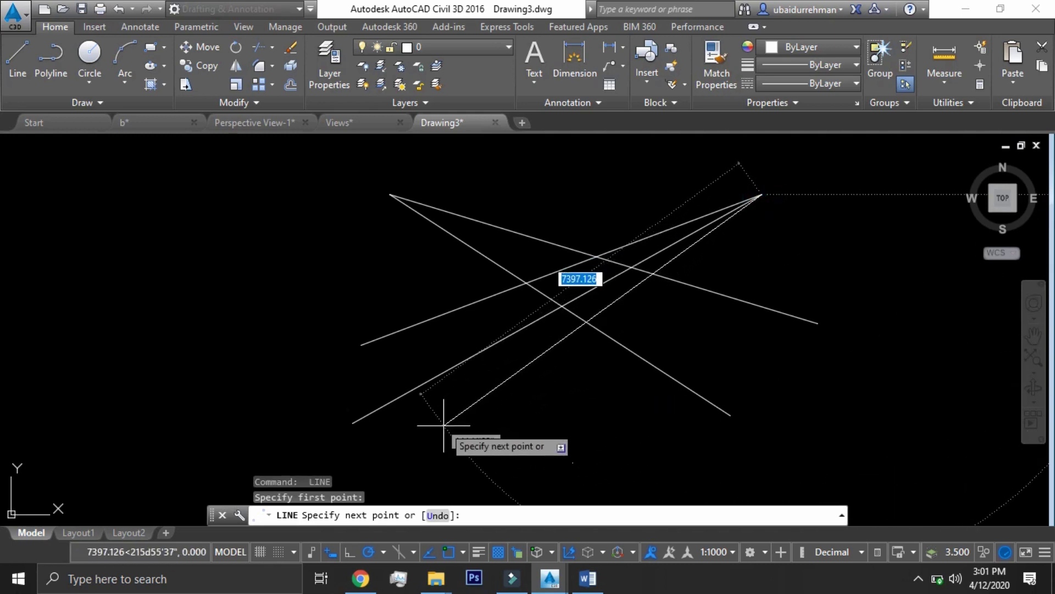
{"action": "key", "text": "Escape"}
- Join the lower vanishing point to the left corner of the quadrilateral formed by the crossing lines
{"action": "key", "text": "Return"}
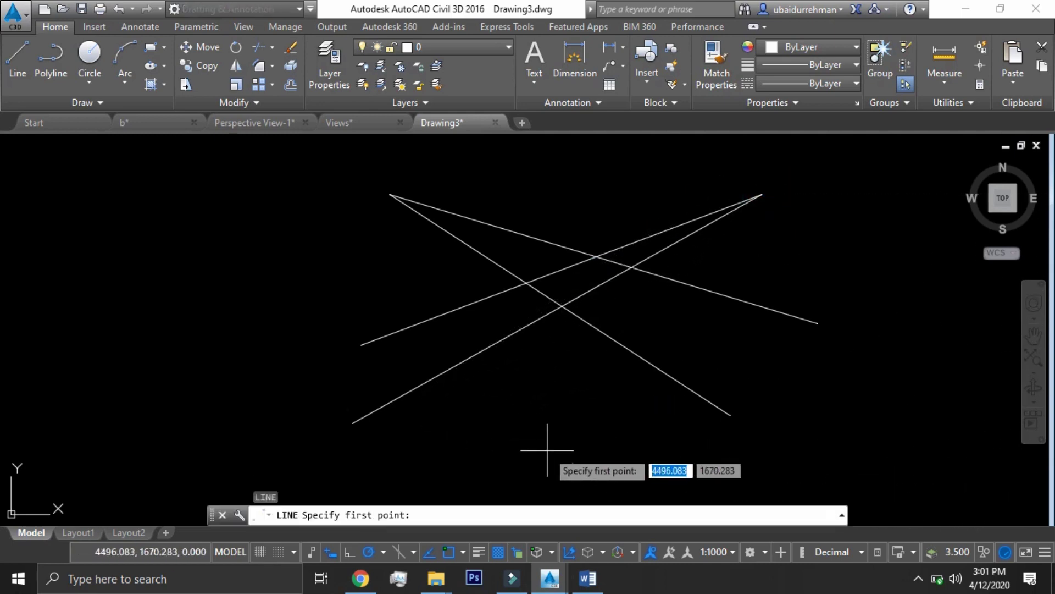
{"action": "left_click", "coordinate": [572, 462]}
{"action": "left_click", "coordinate": [526, 283]}
{"action": "key", "text": "Return"}
- Try a line from the lower vanishing point to the quadrilateral's nearest corner, and erase it
{"action": "key", "text": "Return"}
{"action": "left_click", "coordinate": [572, 462]}
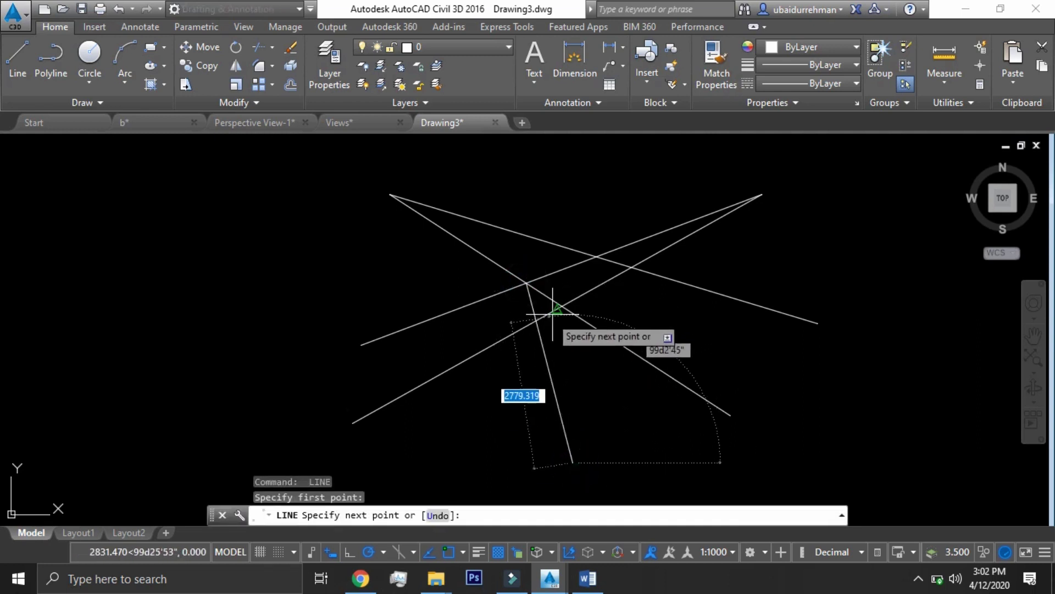
{"action": "left_click", "coordinate": [560, 306]}
{"action": "key", "text": "Return"}
{"action": "left_click", "coordinate": [556, 365]}
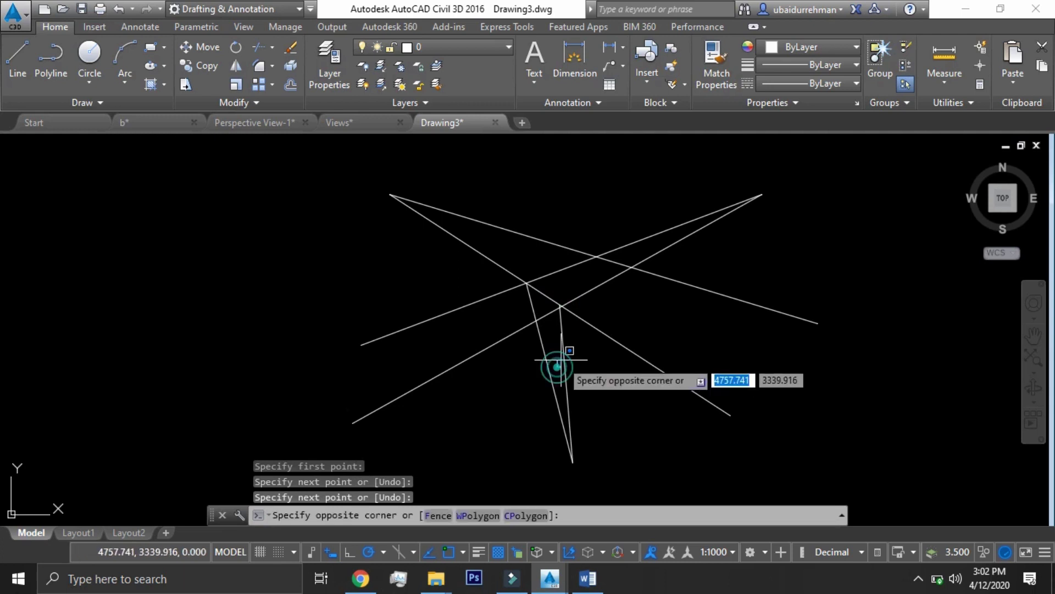
{"action": "key", "text": "Escape"}
{"action": "left_click", "coordinate": [559, 345]}
{"action": "key", "text": "Delete"}
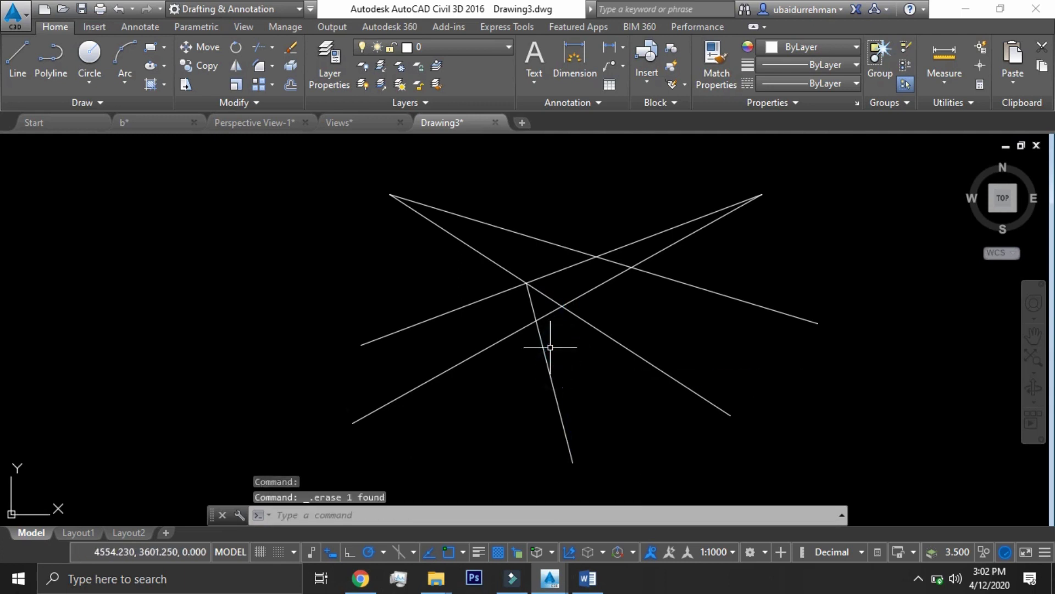
- Join the lower vanishing point to the quadrilateral's nearest corner and to its right corner
{"action": "type", "text": "l"}
{"action": "key", "text": "Return"}
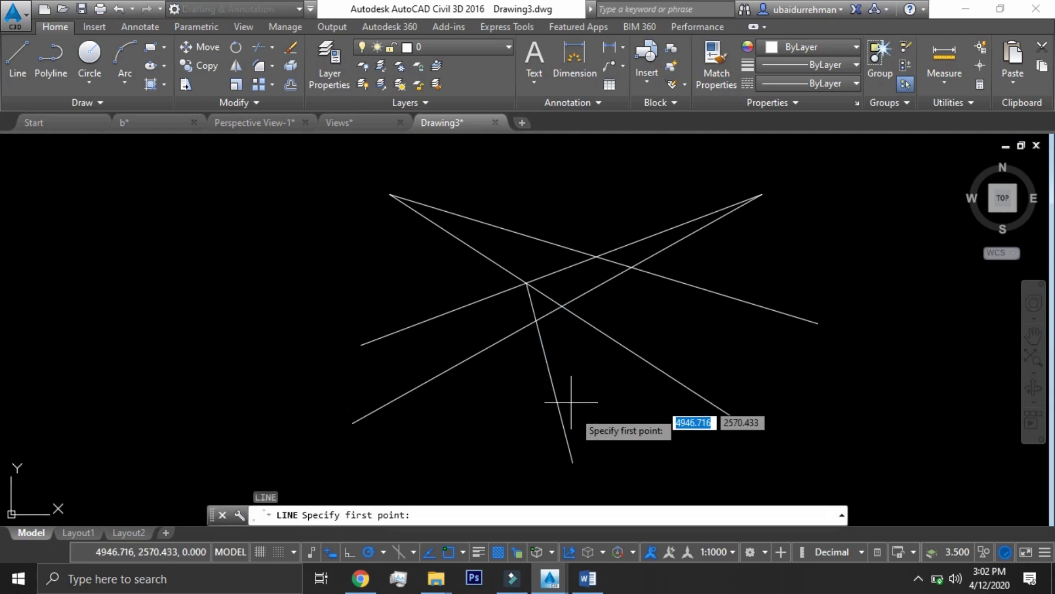
{"action": "left_click", "coordinate": [572, 459]}
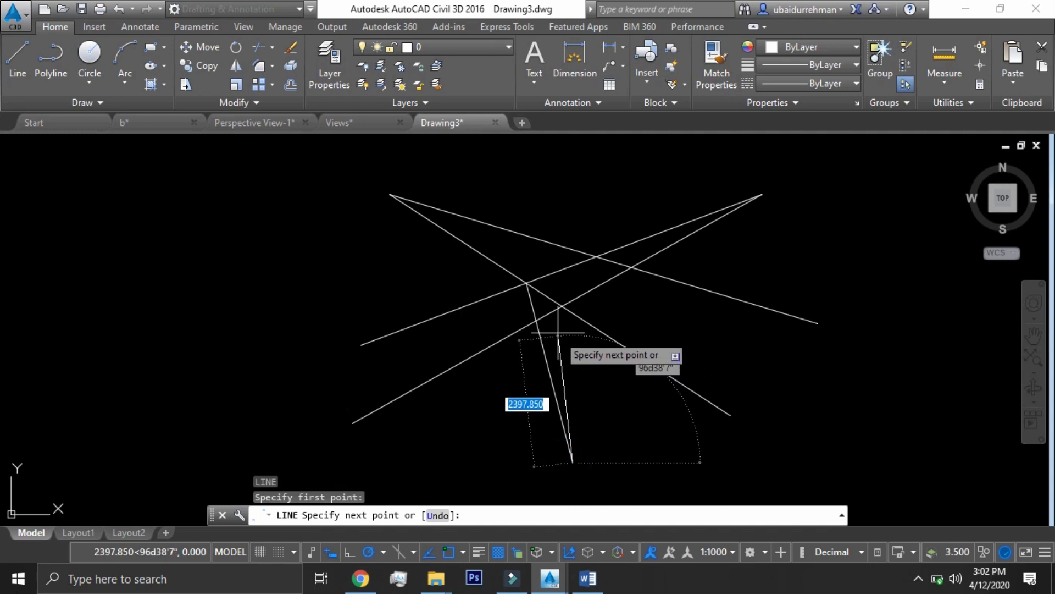
{"action": "left_click", "coordinate": [561, 306]}
{"action": "key", "text": "Return"}
{"action": "type", "text": "l"}
{"action": "key", "text": "Return"}
{"action": "left_click", "coordinate": [572, 462]}
{"action": "left_click", "coordinate": [631, 268]}
{"action": "key", "text": "Return"}
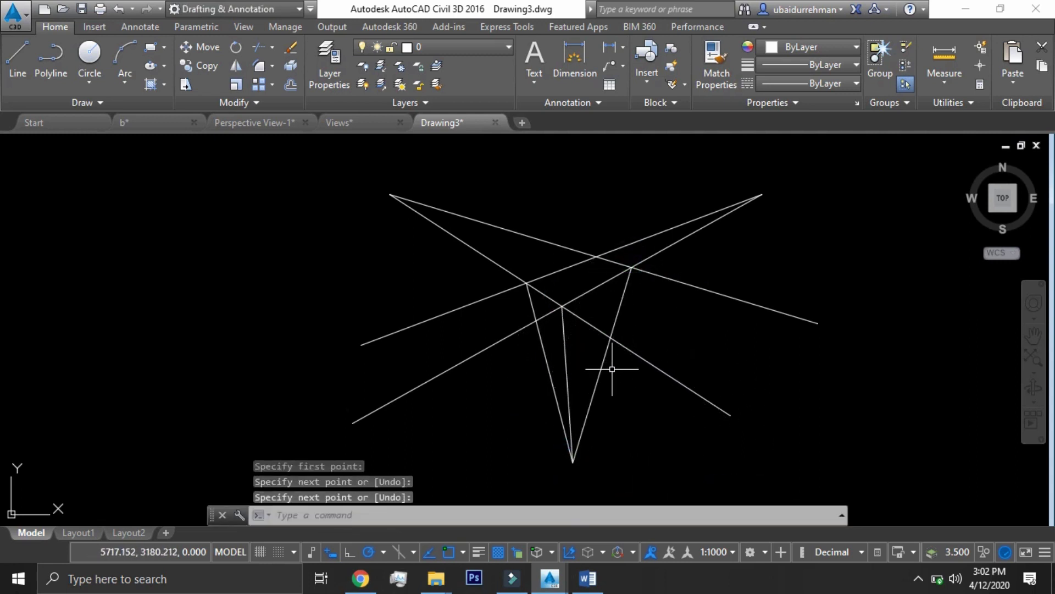
- Draw a line from the right vanishing point down and to the left, crossing all three lines to the lower vanishing point
{"action": "key", "text": "Return"}
{"action": "left_click", "coordinate": [761, 195]}
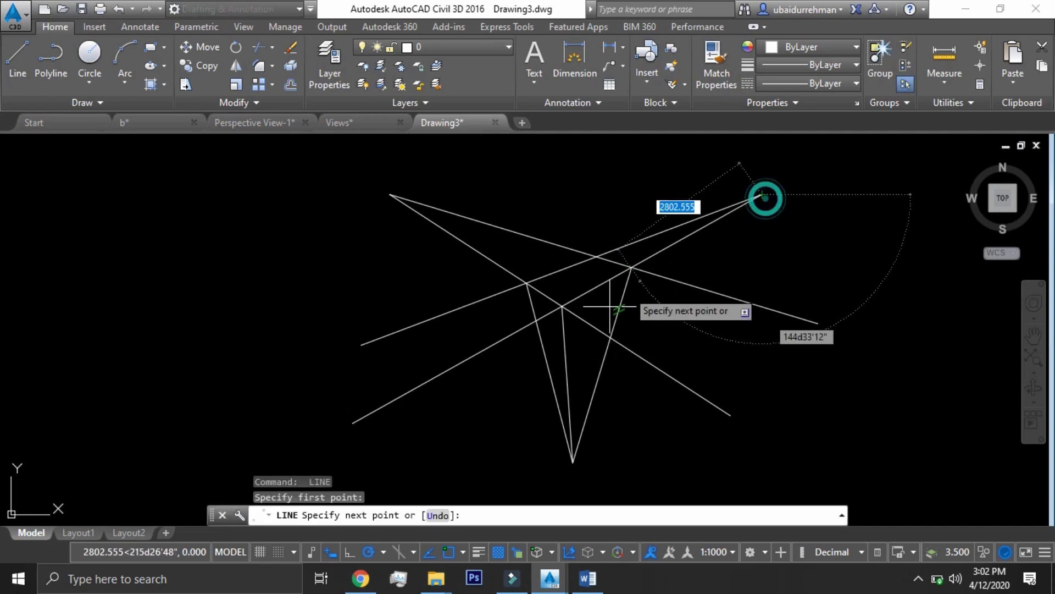
{"action": "left_click", "coordinate": [515, 404]}
{"action": "key", "text": "Return"}
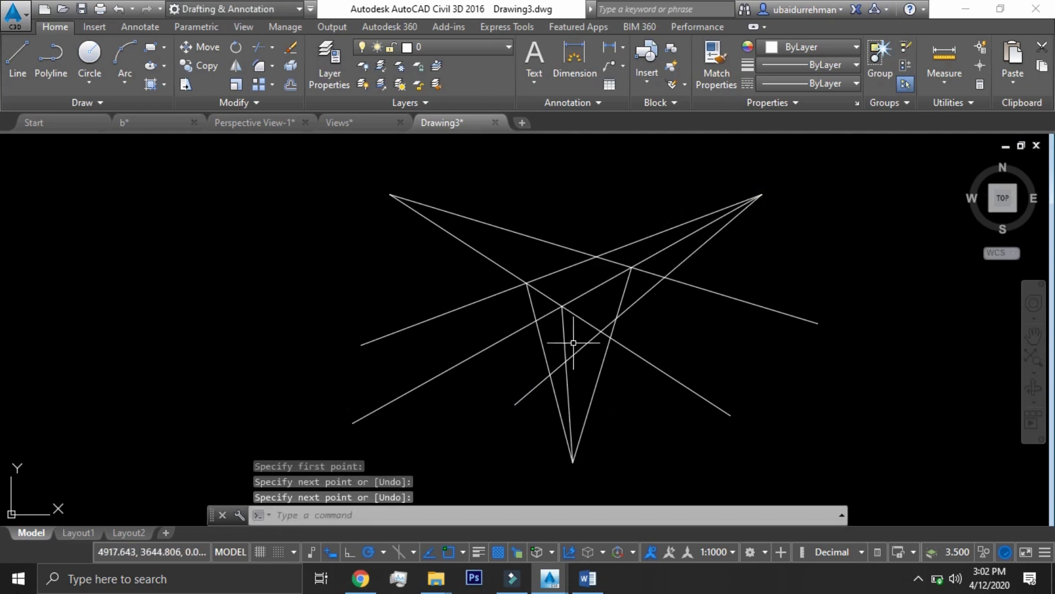
- Join the new line's crossings with the box's right and front edges to the left vanishing point
{"action": "key", "text": "Return"}
{"action": "left_click", "coordinate": [616, 319]}
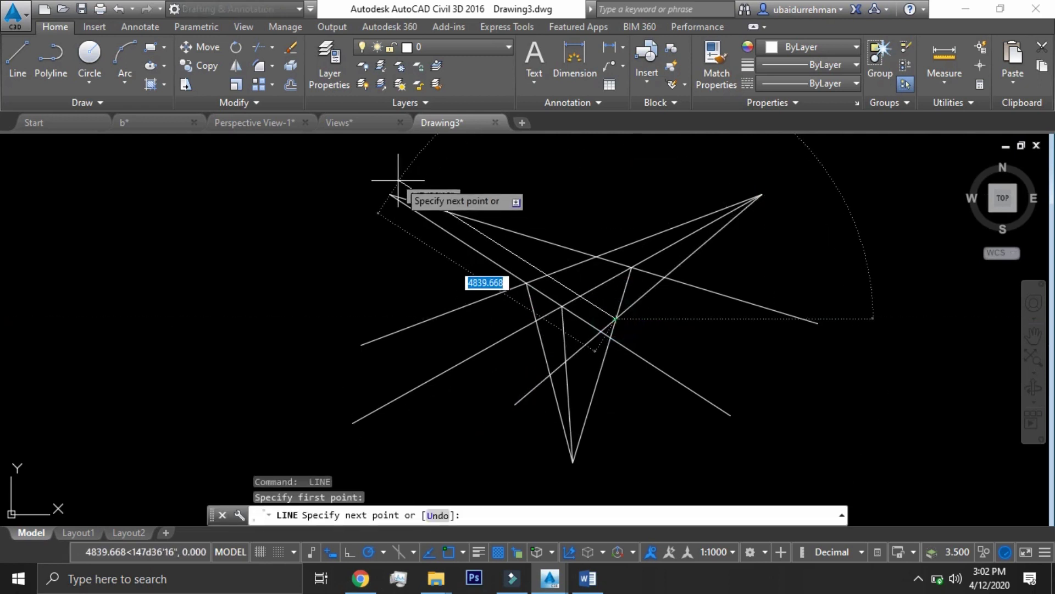
{"action": "left_click", "coordinate": [390, 195]}
{"action": "key", "text": "Return"}
{"action": "key", "text": "Return"}
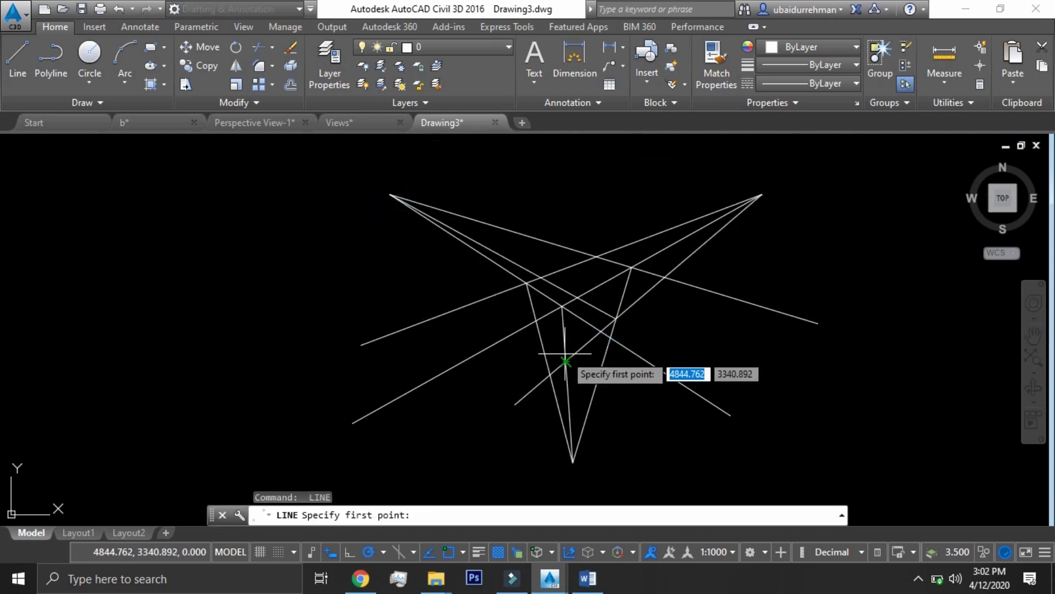
{"action": "left_click", "coordinate": [566, 361]}
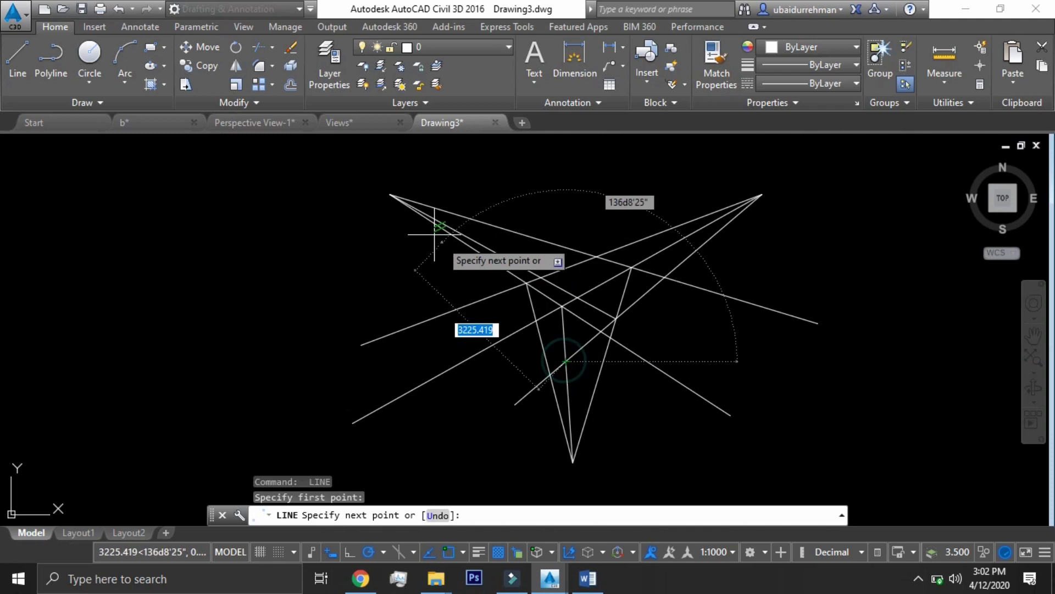
{"action": "left_click", "coordinate": [389, 194]}
{"action": "key", "text": "Return"}
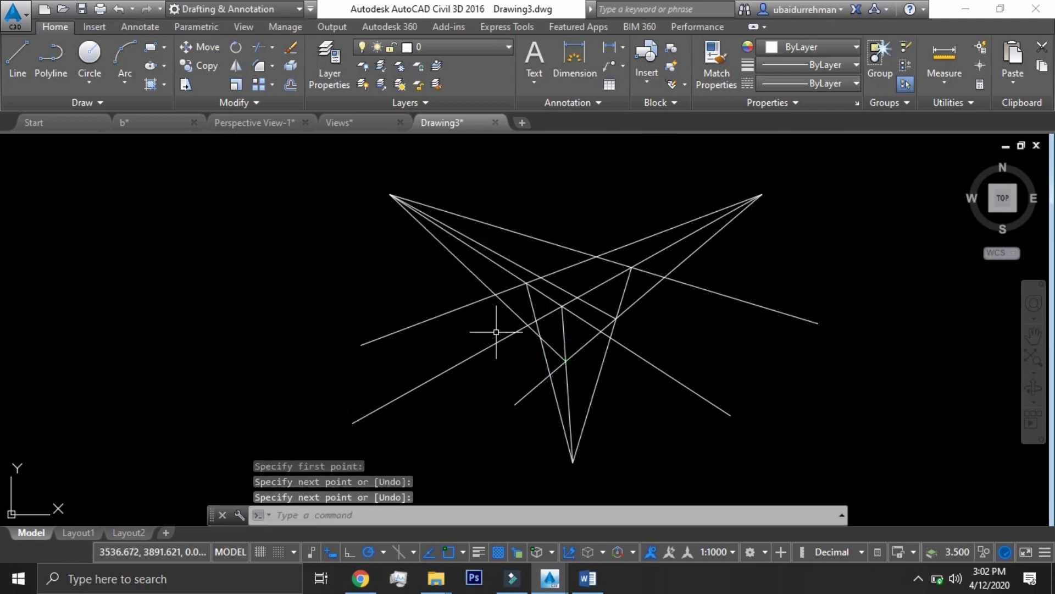
- Join the box's lower left corner to the right vanishing point
{"action": "key", "text": "Return"}
{"action": "left_click", "coordinate": [540, 337]}
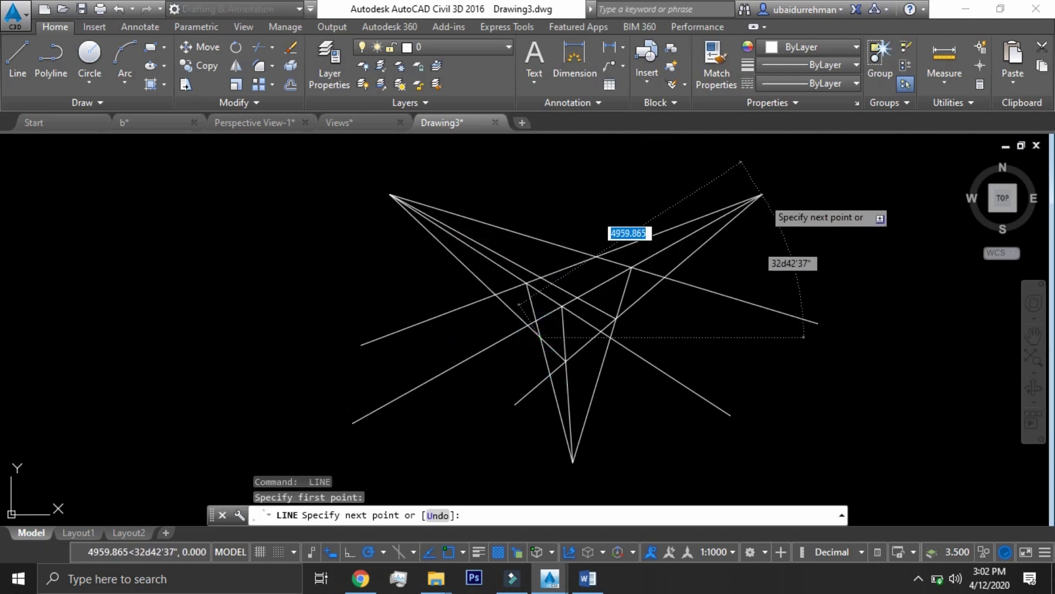
{"action": "left_click", "coordinate": [762, 194]}
{"action": "key", "text": "Return"}
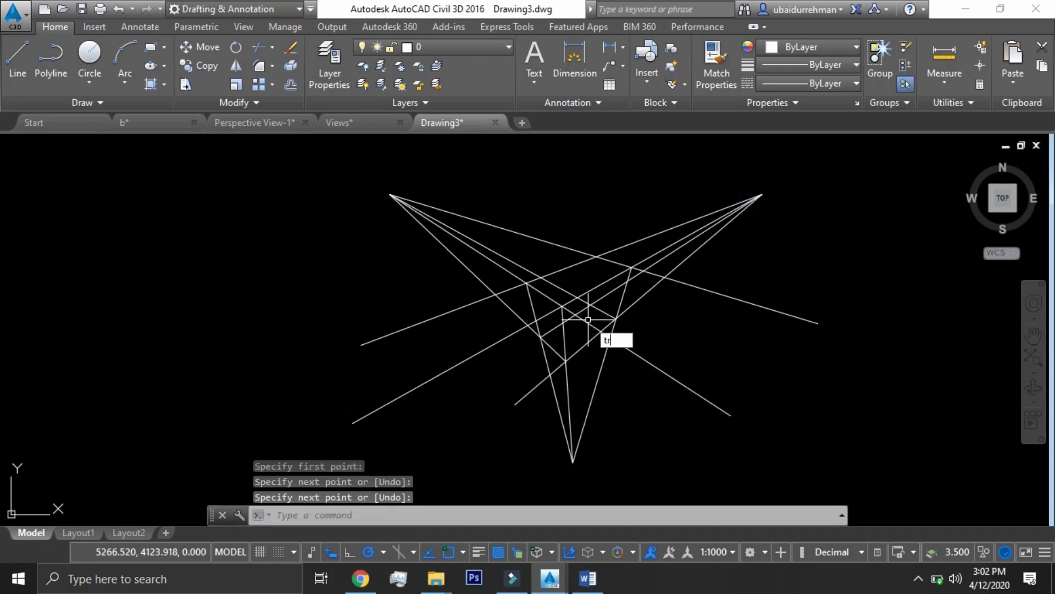
- Trim the overhanging right ends of the two upper lines from the left vanishing point
{"action": "key", "text": "Return"}
{"action": "key", "text": "Return"}
{"action": "left_click", "coordinate": [674, 353]}
{"action": "left_click", "coordinate": [647, 408]}
{"action": "left_click", "coordinate": [770, 264]}
{"action": "left_click", "coordinate": [727, 353]}
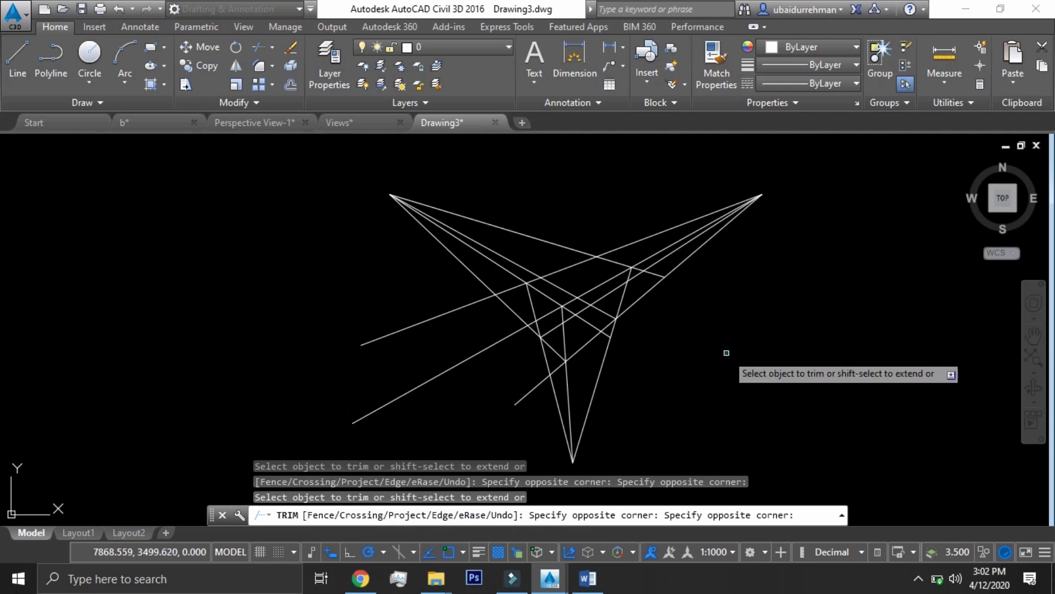
- Trim the overhanging left ends of the three lines from the right vanishing point
{"action": "left_click", "coordinate": [420, 318]}
{"action": "left_click", "coordinate": [370, 388]}
{"action": "left_click", "coordinate": [354, 422]}
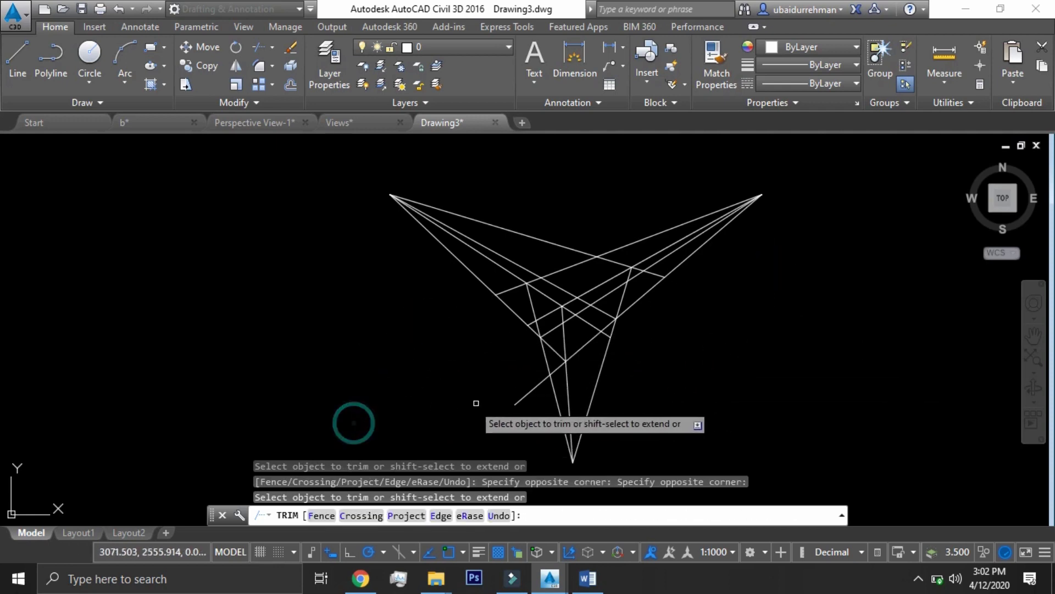
{"action": "scroll", "coordinate": [519, 400], "scroll_direction": "up", "scroll_amount": 3}
{"action": "left_click", "coordinate": [579, 365]}
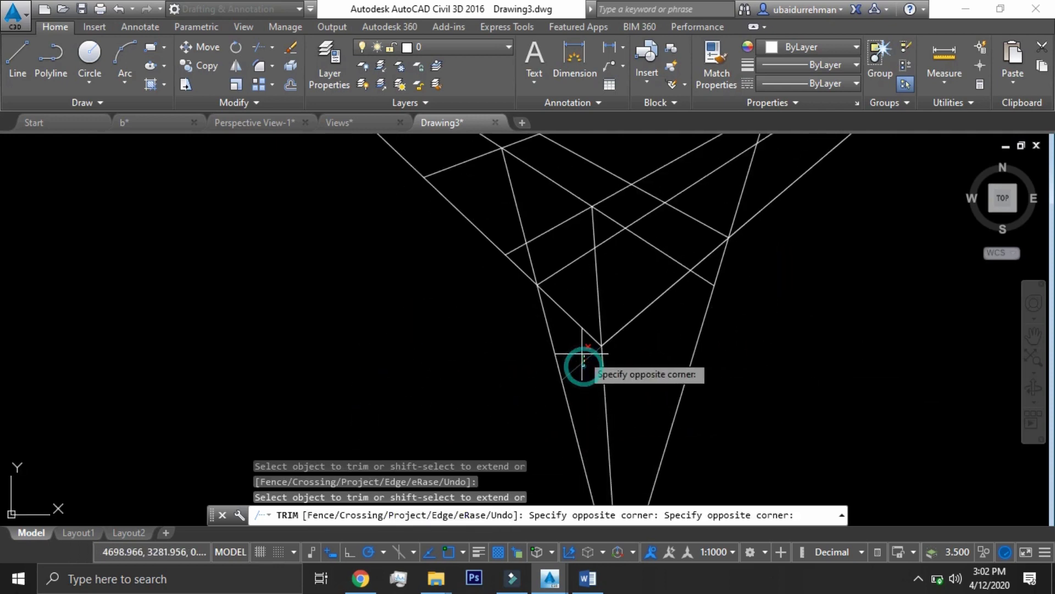
{"action": "left_click", "coordinate": [572, 356]}
- Trim the line ends running past the box's top corners and erase the leftover pieces
{"action": "middle_click_drag", "start_coordinate": [572, 356], "coordinate": [529, 422]}
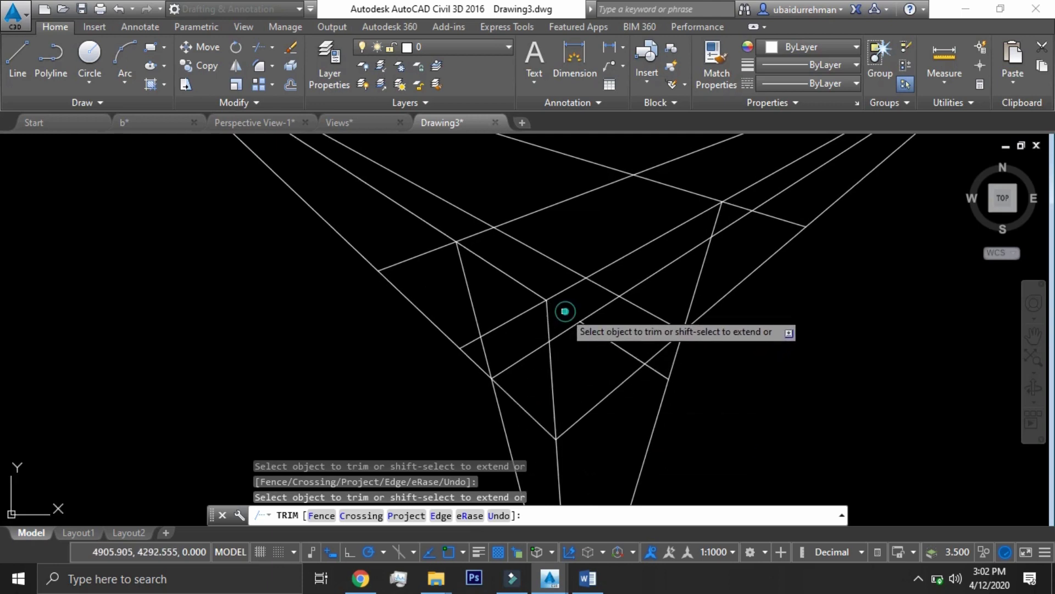
{"action": "left_click", "coordinate": [534, 311]}
{"action": "mouse_move", "coordinate": [460, 340]}
{"action": "middle_mouse_down"}
{"action": "mouse_move", "coordinate": [453, 382]}
{"action": "mouse_move", "coordinate": [466, 362]}
{"action": "middle_mouse_up"}
{"action": "scroll", "coordinate": [436, 361], "scroll_direction": "down", "scroll_amount": 2}
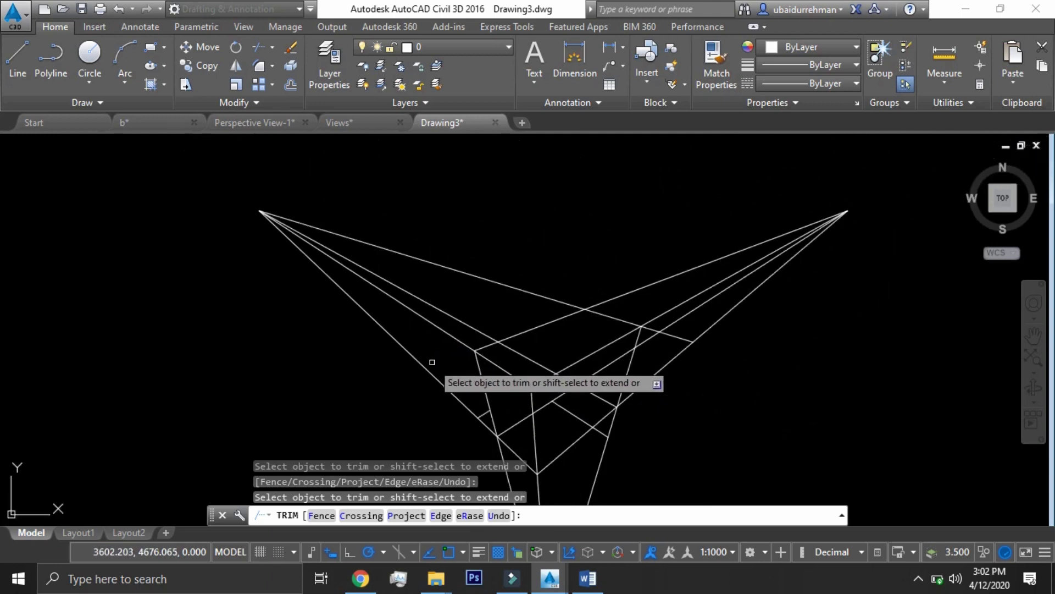
{"action": "scroll", "coordinate": [613, 423], "scroll_direction": "up", "scroll_amount": 2}
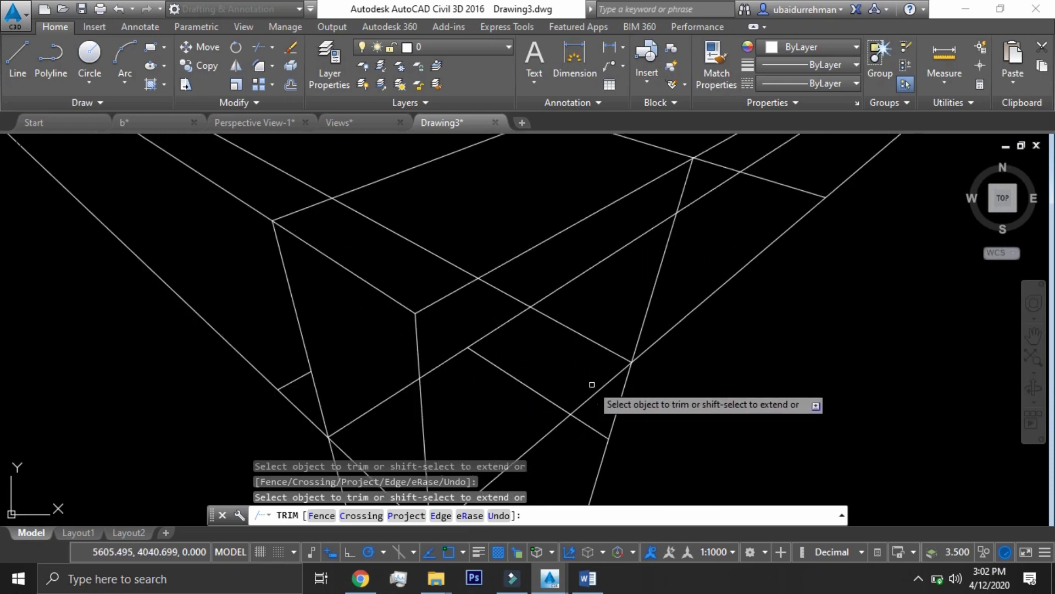
{"action": "scroll", "coordinate": [588, 365], "scroll_direction": "down", "scroll_amount": 1}
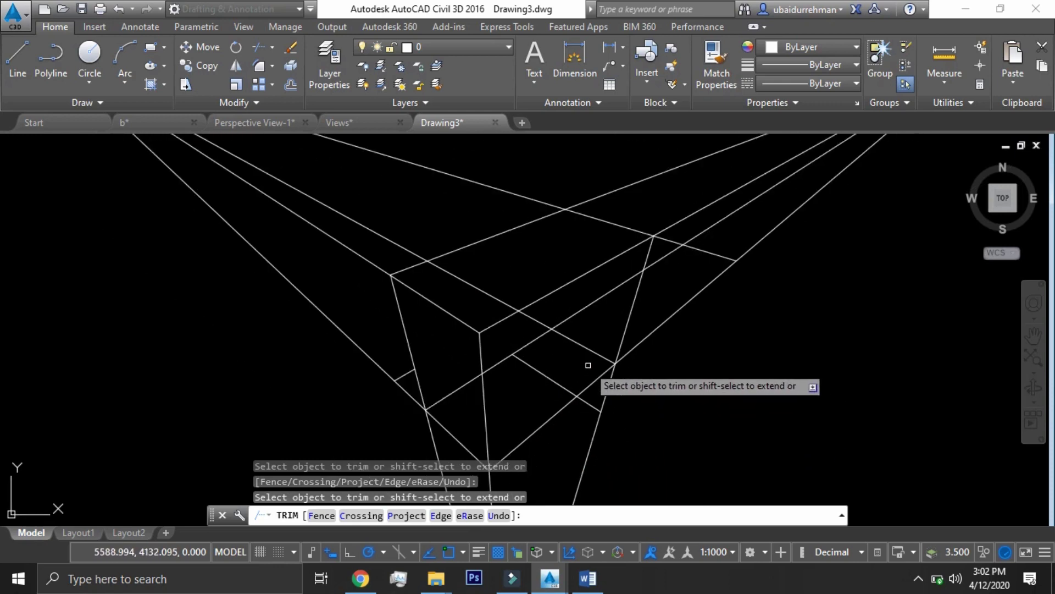
{"action": "left_click", "coordinate": [669, 241]}
{"action": "key", "text": "Return"}
{"action": "left_click", "coordinate": [712, 252]}
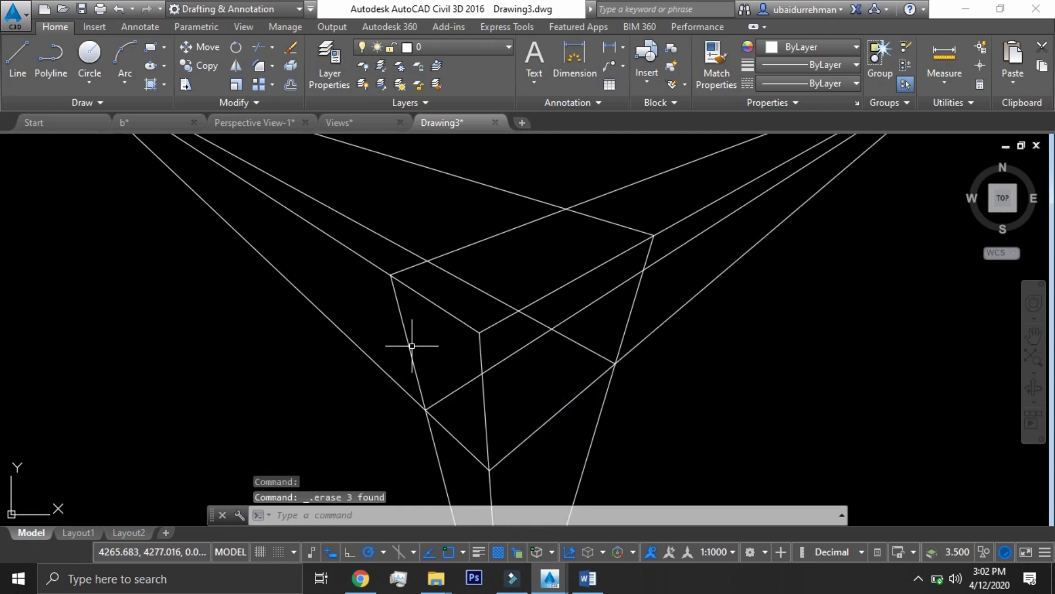
- Draw the box's hidden edge from the rear top corner to the lower vanishing point
{"action": "key", "text": "Return"}
{"action": "left_click", "coordinate": [566, 208]}
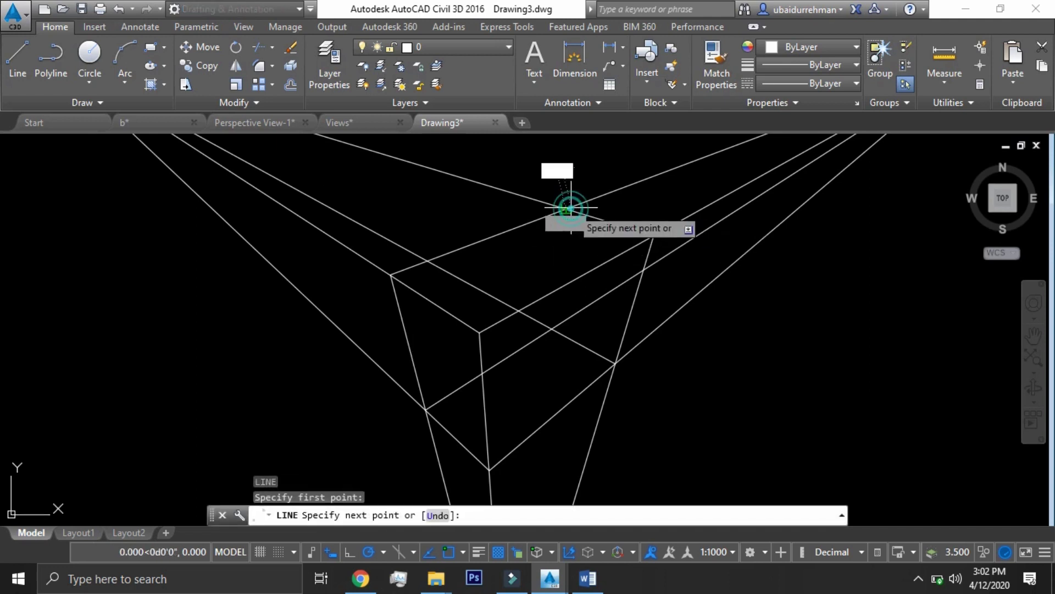
{"action": "scroll", "coordinate": [569, 209], "scroll_direction": "down", "scroll_amount": 4}
{"action": "left_click", "coordinate": [544, 411]}
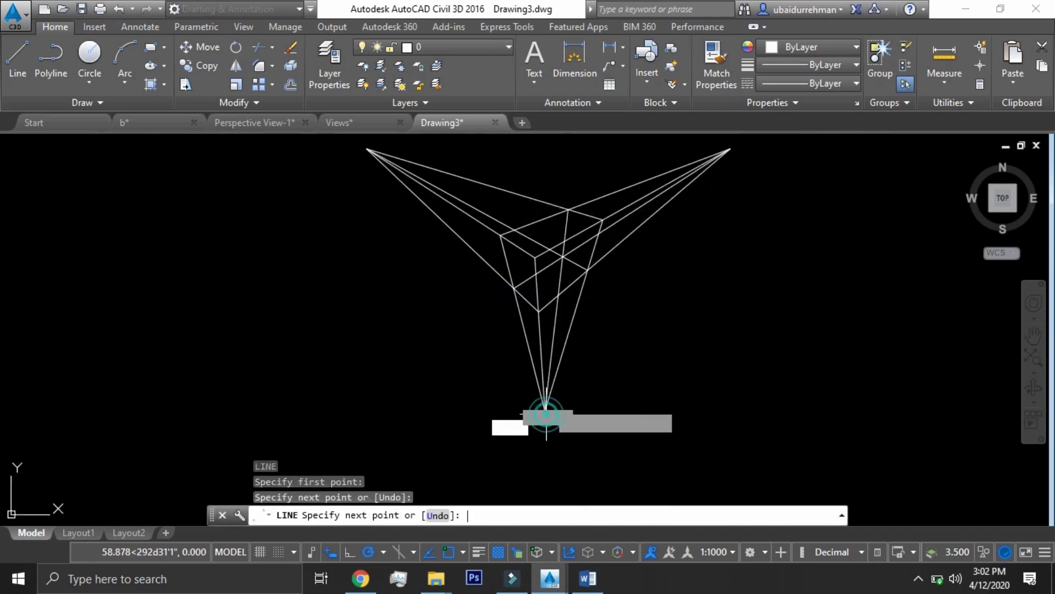
{"action": "key", "text": "Return"}
{"action": "scroll", "coordinate": [561, 263], "scroll_direction": "up", "scroll_amount": 4}
{"action": "middle_click_drag", "start_coordinate": [528, 334], "coordinate": [543, 416]}
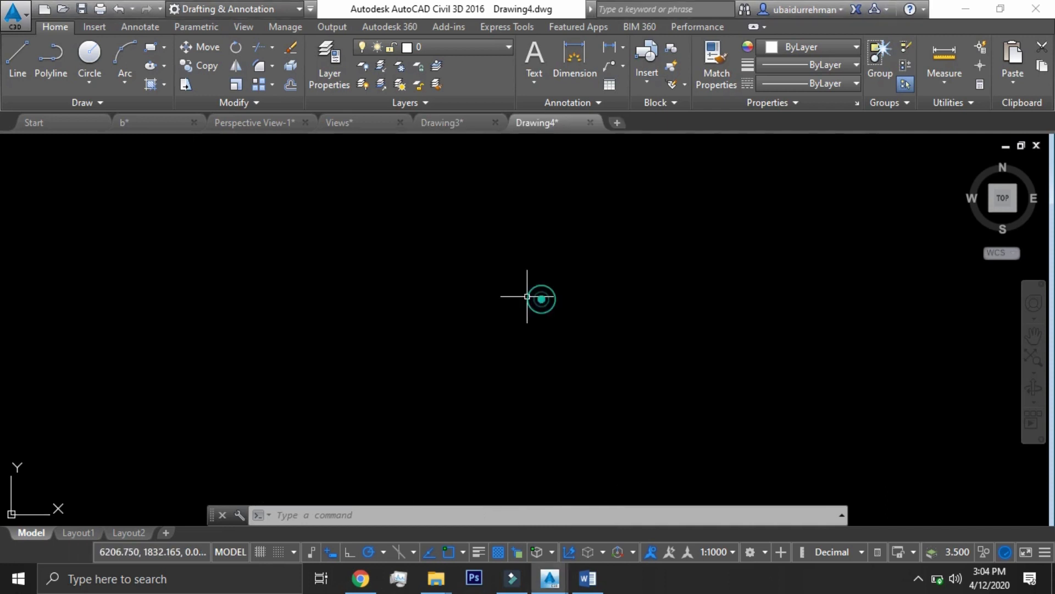
- Draw a three-sided polygon with one corner pointing straight down
{"action": "type", "text": "POLYGOn"}
{"action": "key", "text": "Return"}
{"action": "key", "text": "Return"}
{"action": "left_click", "coordinate": [500, 303]}
{"action": "key", "text": "Return"}
{"action": "middle_click", "coordinate": [485, 255]}
{"action": "middle_click", "coordinate": [485, 255]}
{"action": "scroll", "coordinate": [485, 255], "scroll_direction": "down", "scroll_amount": 2}
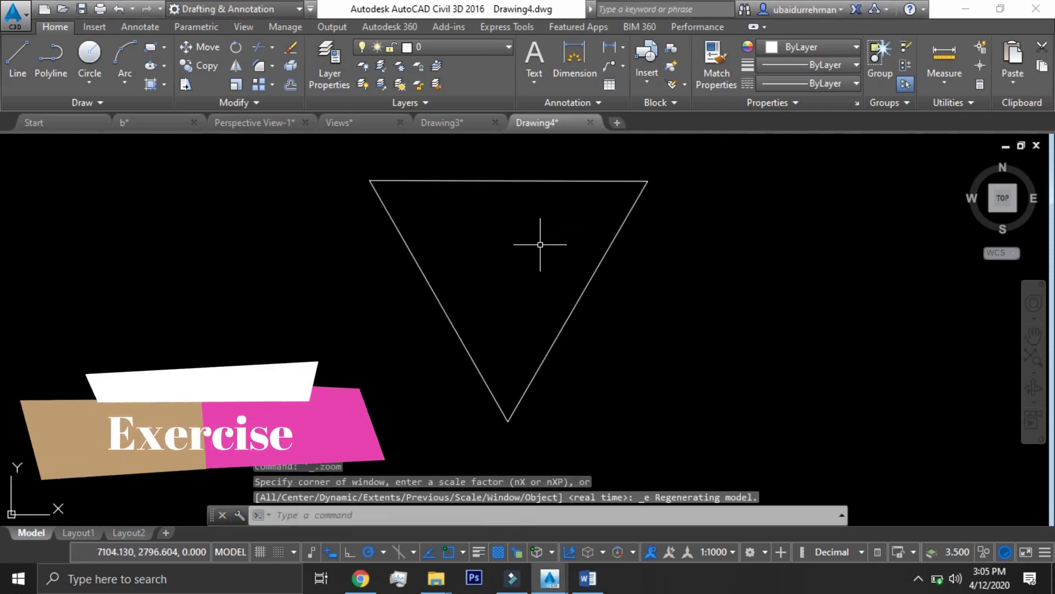
- Draw two lines from the triangle's right corner down and to the left, past its left side
{"action": "type", "text": "l"}
{"action": "key", "text": "Return"}
{"action": "left_click", "coordinate": [648, 181]}
{"action": "left_click", "coordinate": [428, 406]}
{"action": "key", "text": "Return"}
{"action": "key", "text": "Return"}
{"action": "left_click", "coordinate": [648, 181]}
{"action": "left_click", "coordinate": [415, 388]}
{"action": "key", "text": "Return"}
- Draw a line from the triangle's lower corner upward, crossing both lines from the right corner
{"action": "key", "text": "Return"}
{"action": "left_click", "coordinate": [508, 422]}
{"action": "left_click", "coordinate": [480, 255]}
{"action": "key", "text": "Return"}
- Join the triangle's left corner to the two points where the upright crosses the lines from the right corner
{"action": "key", "text": "Return"}
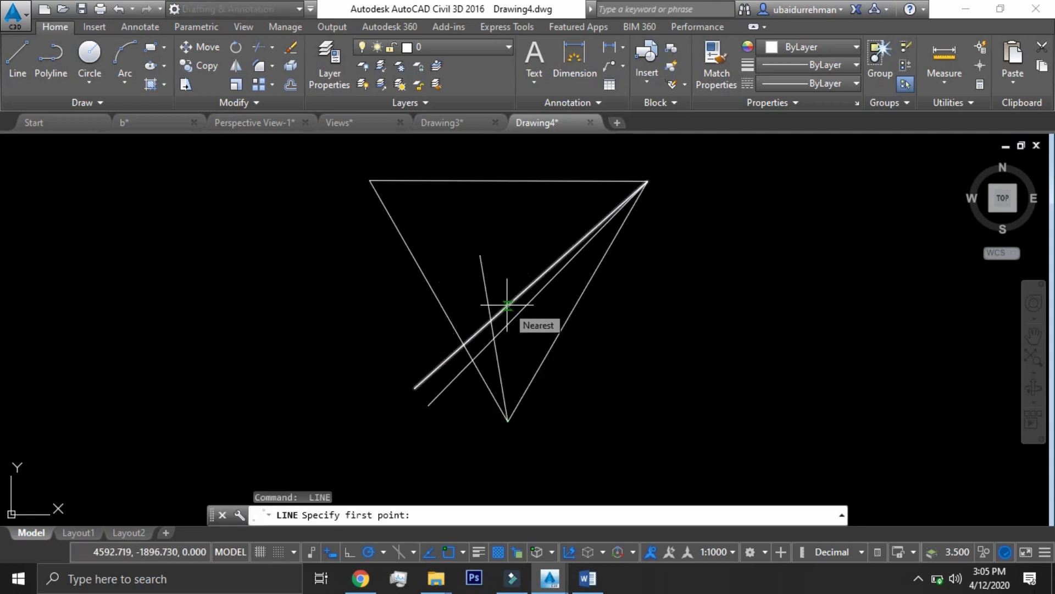
{"action": "left_click", "coordinate": [370, 180]}
{"action": "key", "text": "Return"}
{"action": "key", "text": "Return"}
{"action": "left_click", "coordinate": [493, 338]}
{"action": "left_click", "coordinate": [370, 180]}
{"action": "key", "text": "Return"}
- Join a point midway along the upper line from the left corner to the triangle's right corner
{"action": "key", "text": "Return"}
{"action": "left_click", "coordinate": [443, 266]}
{"action": "left_click", "coordinate": [653, 173]}
{"action": "key", "text": "Return"}
- Join a point just beyond the upright to the left corner, and draw a second upright from the top line to the lower corner
{"action": "key", "text": "Return"}
{"action": "left_click", "coordinate": [501, 309]}
{"action": "left_click", "coordinate": [376, 183]}
{"action": "key", "text": "Return"}
{"action": "key", "text": "Return"}
{"action": "left_click", "coordinate": [500, 242]}
{"action": "left_click", "coordinate": [508, 421]}
{"action": "key", "text": "Return"}
{"action": "type", "text": "ex"}
{"action": "key", "text": "Return"}
{"action": "key", "text": "Return"}
{"action": "key", "text": "Return"}
{"action": "key", "text": "Return"}
{"action": "key", "text": "Escape"}
- Draw a line from a point slightly higher on the second upright to the triangle's right corner
{"action": "type", "text": "l"}
{"action": "key", "text": "Return"}
{"action": "scroll", "coordinate": [504, 295], "scroll_direction": "up", "scroll_amount": 2}
{"action": "middle_click_drag", "start_coordinate": [502, 293], "coordinate": [546, 362]}
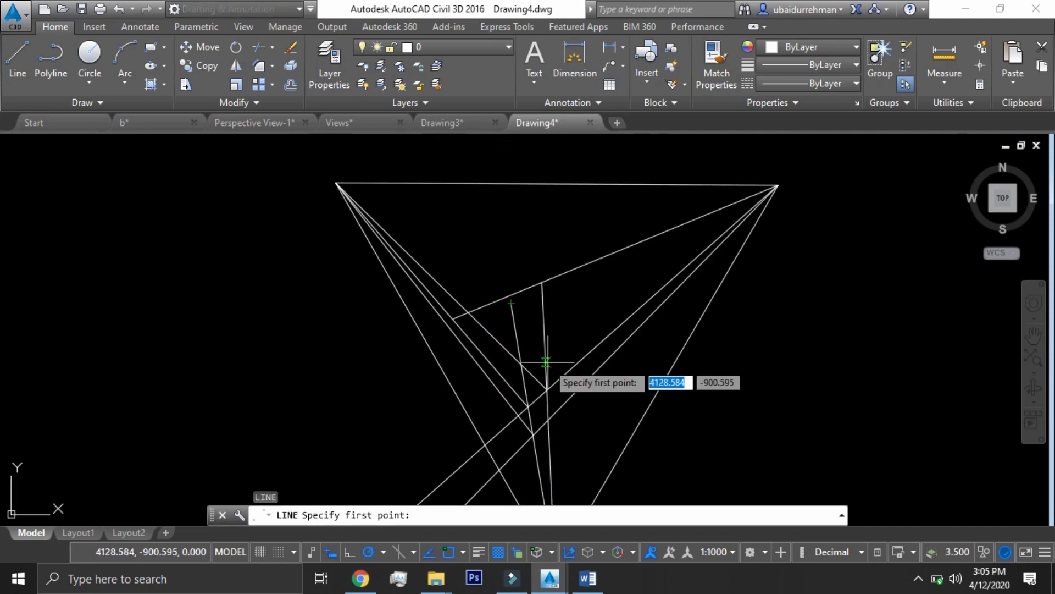
{"action": "left_click", "coordinate": [545, 365]}
{"action": "key", "text": "Escape"}
{"action": "key", "text": "Return"}
{"action": "left_click", "coordinate": [546, 370]}
{"action": "left_click", "coordinate": [777, 185]}
{"action": "key", "text": "Return"}
- Join the triangle's left corner to the new line's lower end and to a point slightly farther along it
{"action": "key", "text": "Return"}
{"action": "left_click", "coordinate": [566, 354]}
{"action": "left_click", "coordinate": [335, 183]}
{"action": "left_click", "coordinate": [545, 369]}
{"action": "key", "text": "Return"}
- Draw a third upright from the outer end of the uppermost left-corner line to the triangle's lower corner
{"action": "key", "text": "Return"}
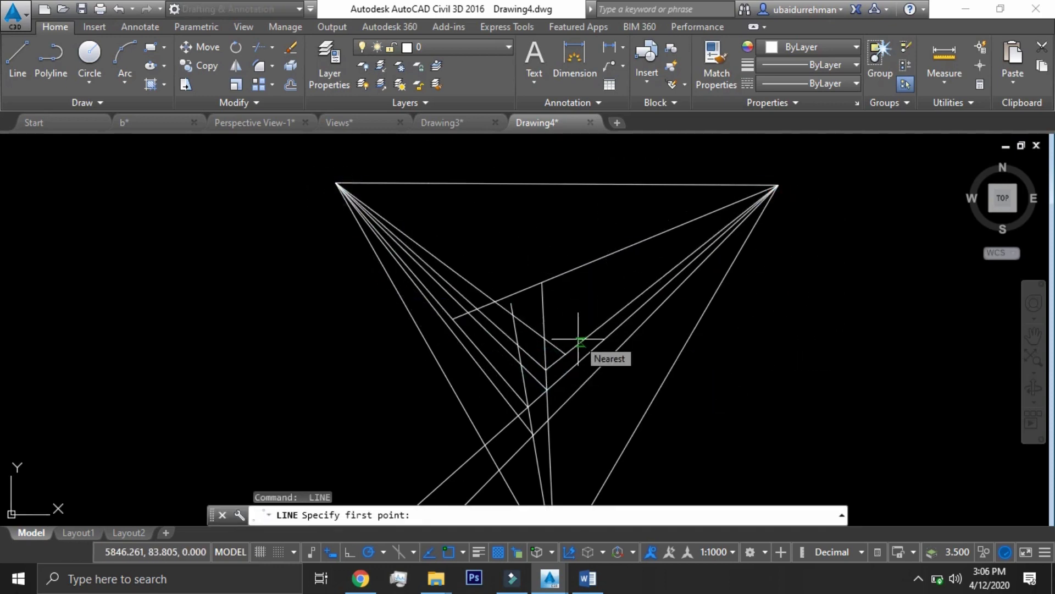
{"action": "left_click", "coordinate": [566, 354]}
{"action": "scroll", "coordinate": [572, 284], "scroll_direction": "down", "scroll_amount": 2}
{"action": "left_click", "coordinate": [566, 394]}
{"action": "key", "text": "Return"}
{"action": "scroll", "coordinate": [565, 294], "scroll_direction": "up", "scroll_amount": 4}
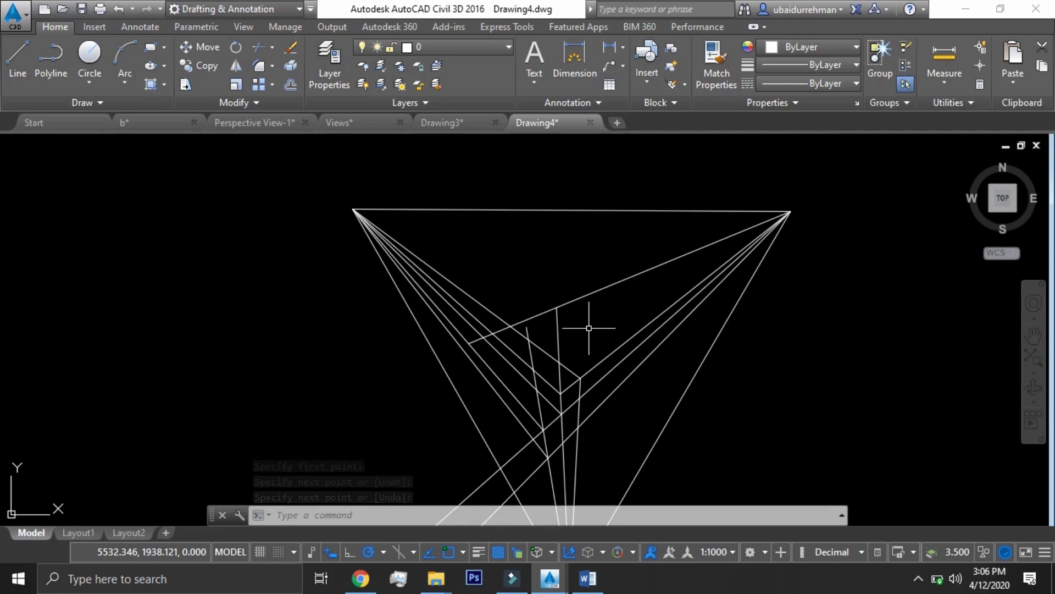
- Extend the third upright to the top line from the right corner
{"action": "type", "text": "ex"}
{"action": "key", "text": "Return"}
{"action": "left_click", "coordinate": [579, 393]}
{"action": "key", "text": "Return"}
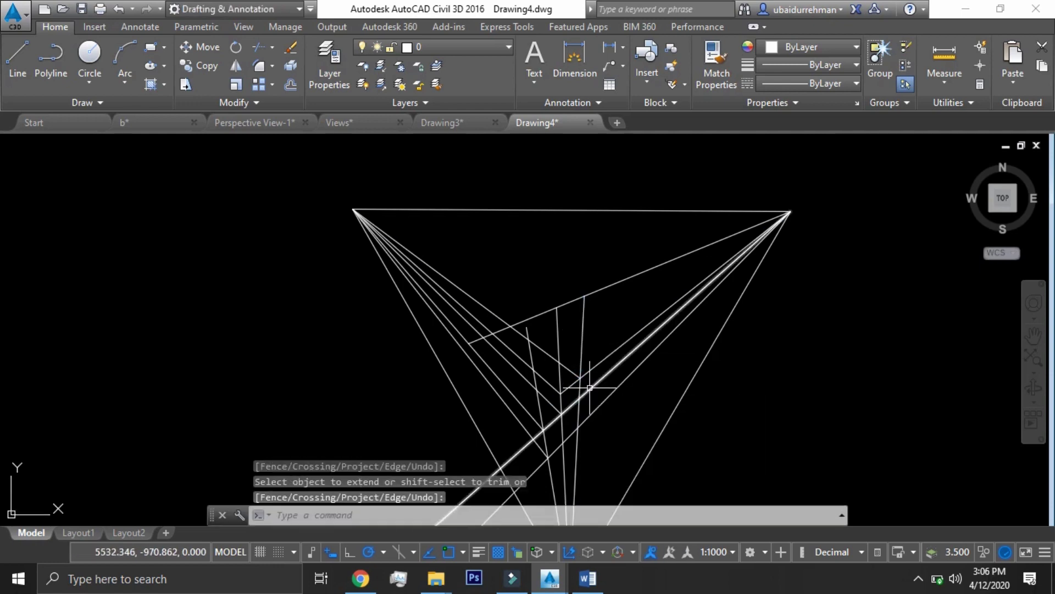
- Join a higher point on the third upright to the right corner, and join that point and one farther along to the left corner
{"action": "type", "text": "l"}
{"action": "key", "text": "Return"}
{"action": "left_click", "coordinate": [800, 205]}
{"action": "key", "text": "Return"}
{"action": "key", "text": "Return"}
{"action": "left_click", "coordinate": [356, 210]}
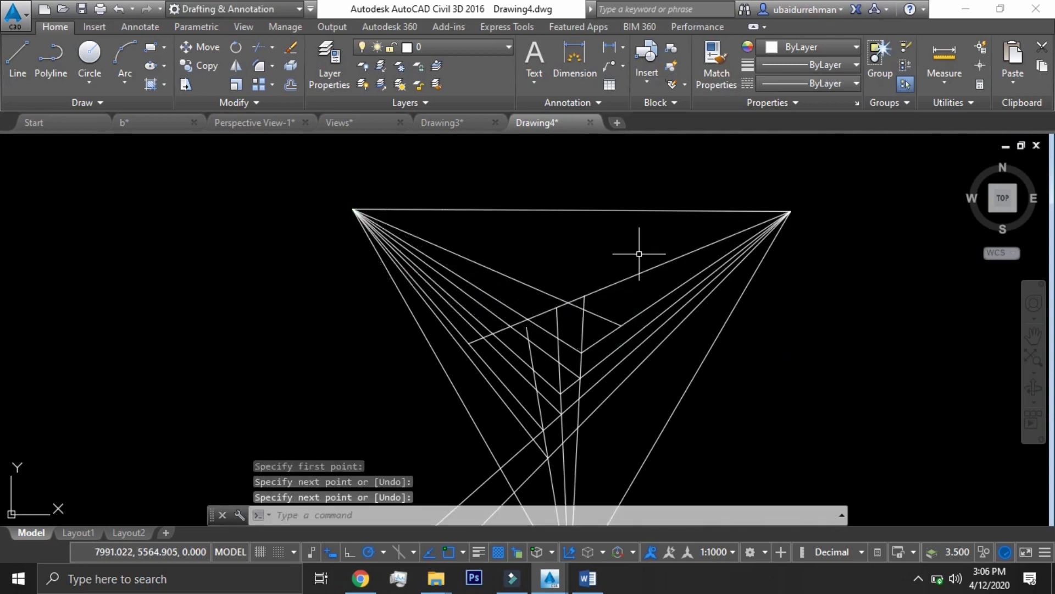
- Draw a line from the right corner to the triangle's left side, and join its crossing with a left-corner line to the lower corner
{"action": "left_click", "coordinate": [415, 329]}
{"action": "key", "text": "Return"}
{"action": "key", "text": "Return"}
{"action": "left_click", "coordinate": [500, 302]}
{"action": "scroll", "coordinate": [510, 254], "scroll_direction": "down", "scroll_amount": 2}
{"action": "left_click", "coordinate": [547, 462]}
{"action": "key", "text": "Return"}
- Join the new upright's crossing with the next left-corner line to the right corner, and extend that line left to the following left-corner line
{"action": "key", "text": "Return"}
{"action": "left_click", "coordinate": [511, 380]}
{"action": "left_click", "coordinate": [820, 255]}
{"action": "key", "text": "Return"}
{"action": "scroll", "coordinate": [497, 377], "scroll_direction": "up", "scroll_amount": 2}
{"action": "type", "text": "ex"}
{"action": "key", "text": "Return"}
{"action": "key", "text": "Return"}
{"action": "left_click", "coordinate": [649, 322]}
{"action": "key", "text": "Escape"}
- Draw an upright from the extended line's left end to the triangle's lower corner
{"action": "type", "text": "l"}
{"action": "left_click", "coordinate": [542, 333]}
{"action": "scroll", "coordinate": [537, 319], "scroll_direction": "up", "scroll_amount": 4}
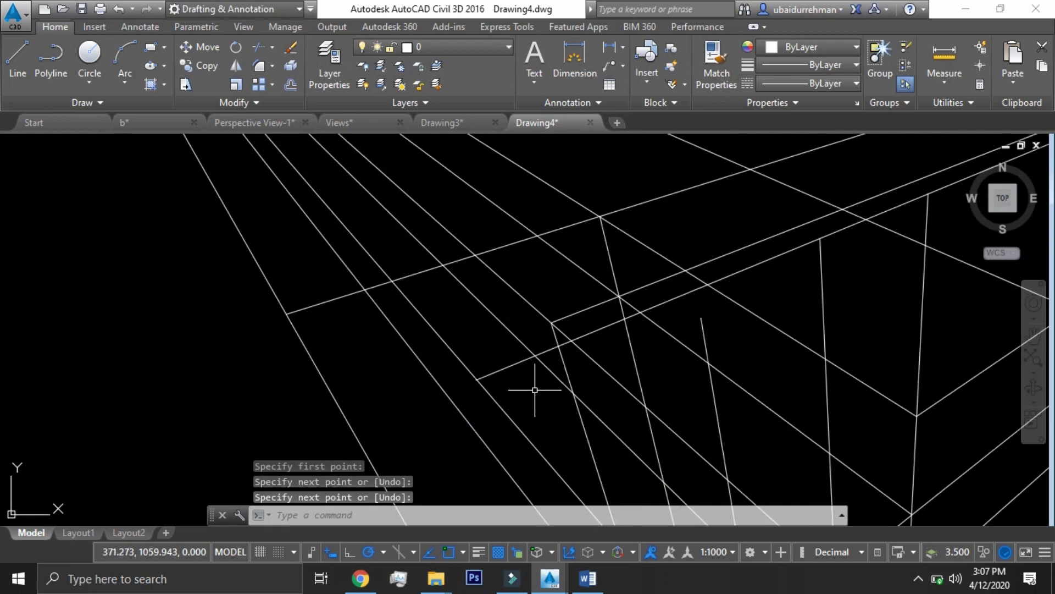
- Draw the next lower step line from the newest upright to the right corner, and extend it left to the adjacent left-corner line
{"action": "key", "text": "Return"}
{"action": "key", "text": "Return"}
{"action": "left_click", "coordinate": [565, 401]}
{"action": "scroll", "coordinate": [582, 346], "scroll_direction": "down", "scroll_amount": 3}
{"action": "left_click", "coordinate": [811, 229]}
{"action": "key", "text": "Return"}
{"action": "scroll", "coordinate": [519, 365], "scroll_direction": "up", "scroll_amount": 4}
{"action": "type", "text": "ex"}
{"action": "key", "text": "Return"}
{"action": "key", "text": "Return"}
{"action": "left_click", "coordinate": [575, 331]}
{"action": "key", "text": "Escape"}
- Join the left end of the lowest step line to the triangle's lower corner
{"action": "type", "text": "l"}
{"action": "left_click", "coordinate": [496, 367]}
{"action": "scroll", "coordinate": [496, 366], "scroll_direction": "down", "scroll_amount": 3}
{"action": "left_click", "coordinate": [555, 474]}
{"action": "key", "text": "Return"}
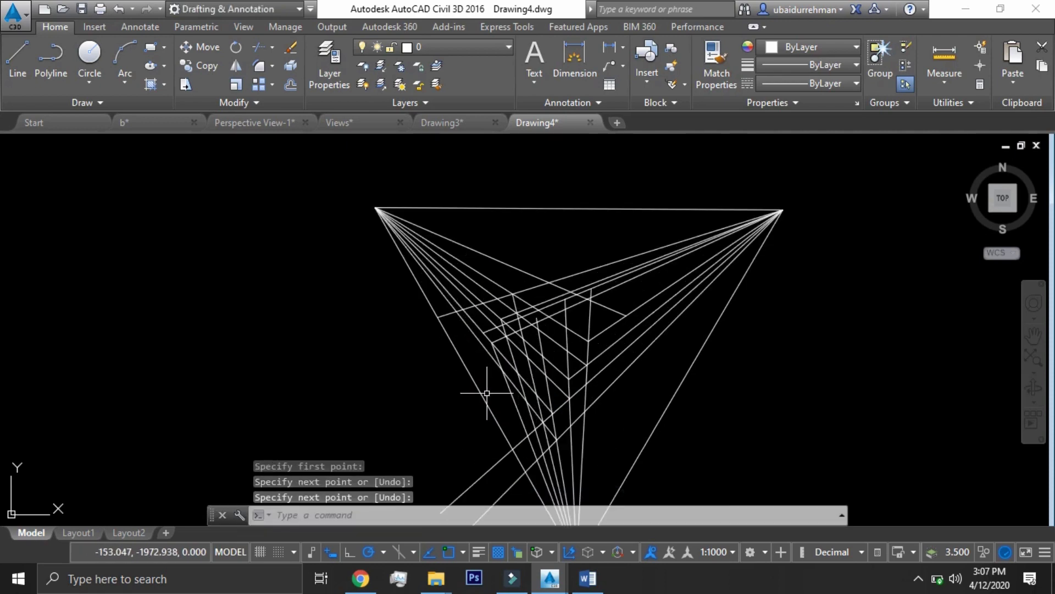
- Trim the two interior uprights where they run below the step lines crossing them
{"action": "type", "text": "tr"}
{"action": "key", "text": "Return"}
{"action": "key", "text": "Return"}
{"action": "scroll", "coordinate": [604, 302], "scroll_direction": "up", "scroll_amount": 4}
{"action": "left_click", "coordinate": [577, 273]}
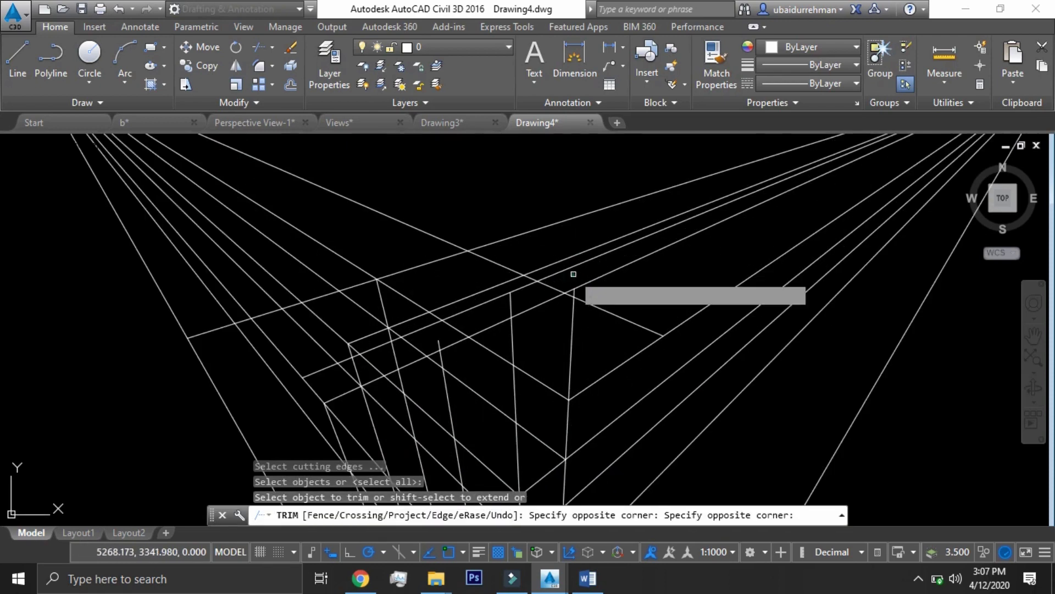
{"action": "scroll", "coordinate": [578, 259], "scroll_direction": "down", "scroll_amount": 2}
{"action": "left_click", "coordinate": [572, 302]}
{"action": "middle_click_drag", "start_coordinate": [572, 302], "coordinate": [625, 227]}
{"action": "scroll", "coordinate": [590, 320], "scroll_direction": "down", "scroll_amount": 5}
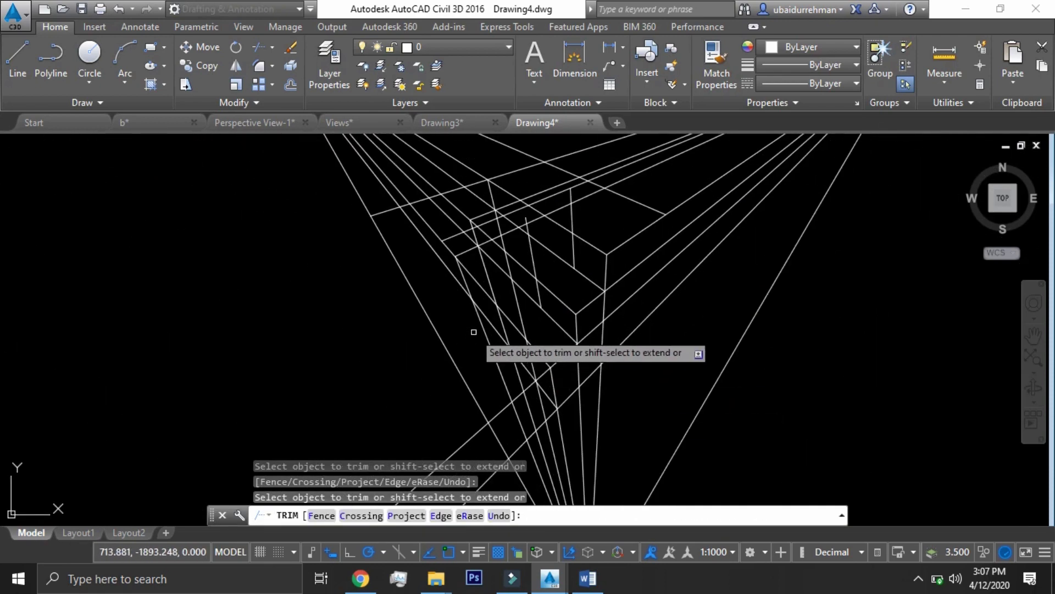
- Draw an upright from the triangle's lower corner to the right corner of the top step
{"action": "key", "text": "Escape"}
{"action": "type", "text": "l"}
{"action": "key", "text": "Return"}
{"action": "left_click", "coordinate": [550, 491]}
{"action": "left_click", "coordinate": [600, 251]}
{"action": "key", "text": "Return"}
{"action": "scroll", "coordinate": [441, 235], "scroll_direction": "up", "scroll_amount": 2}
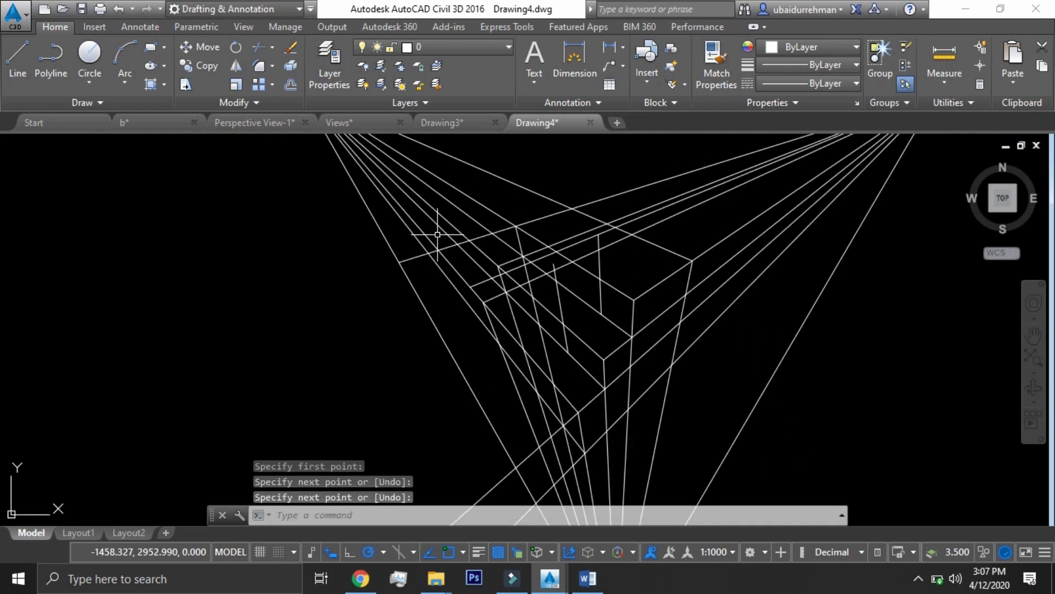
- Trim the uprights and right-corner lines between the front stair profile and the new right upright
{"action": "type", "text": "tr"}
{"action": "key", "text": "Return"}
{"action": "key", "text": "Return"}
{"action": "left_click", "coordinate": [655, 318]}
{"action": "left_click", "coordinate": [631, 353]}
{"action": "left_click", "coordinate": [606, 409]}
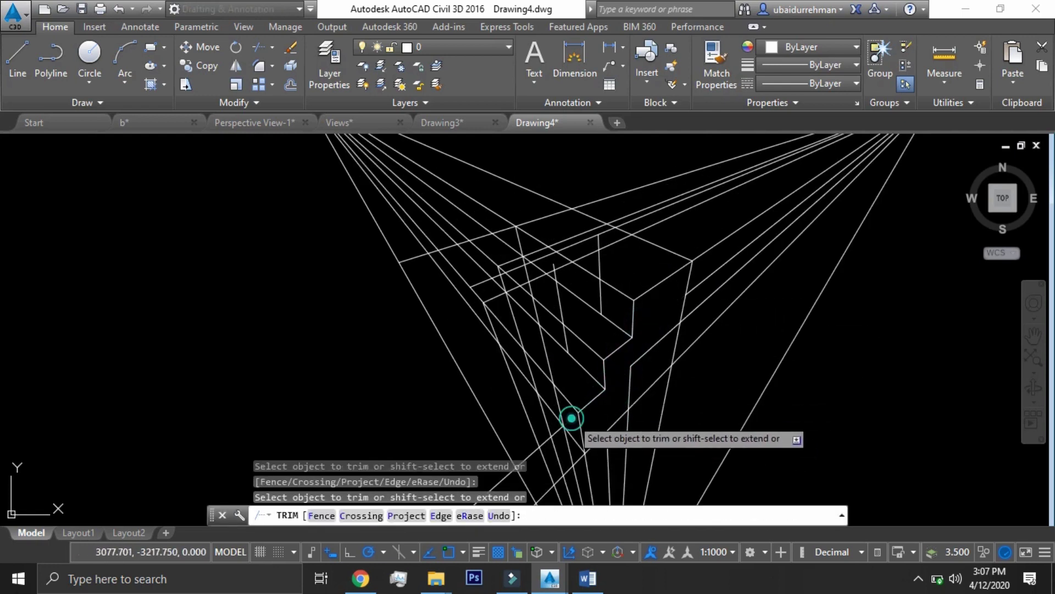
- Trim the right-corner lines and uprights past the left stair profile, undoing the one wrong cut
{"action": "scroll", "coordinate": [505, 305], "scroll_direction": "up", "scroll_amount": 2}
{"action": "left_click", "coordinate": [508, 259]}
{"action": "middle_click_drag", "start_coordinate": [561, 228], "coordinate": [549, 332]}
{"action": "key", "text": "ctrl+z"}
{"action": "middle_click_drag", "start_coordinate": [494, 240], "coordinate": [482, 301]}
{"action": "scroll", "coordinate": [484, 305], "scroll_direction": "up", "scroll_amount": 2}
{"action": "left_click", "coordinate": [498, 329]}
{"action": "scroll", "coordinate": [499, 331], "scroll_direction": "down", "scroll_amount": 2}
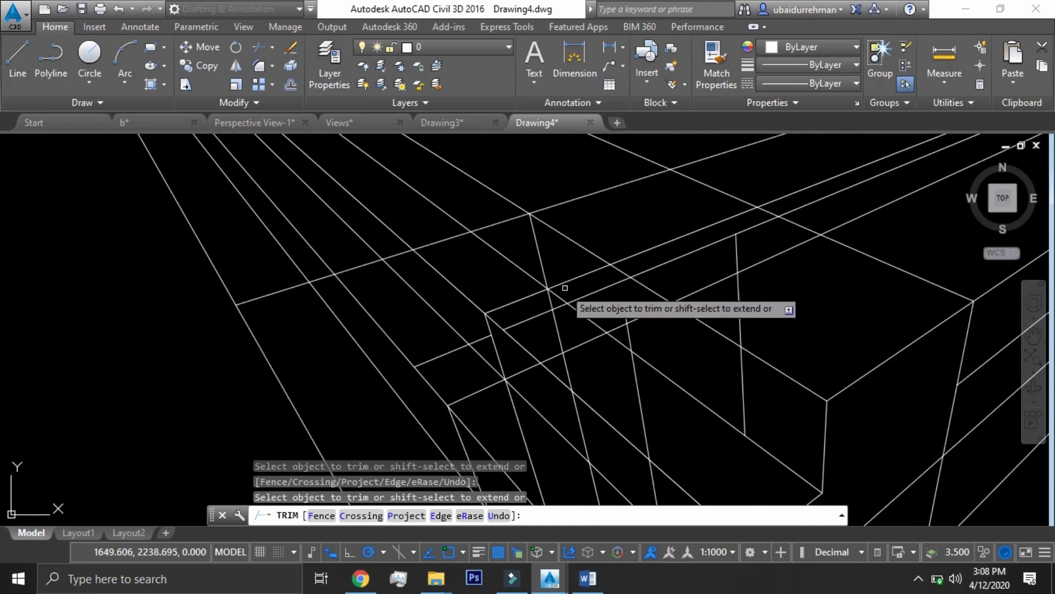
{"action": "left_click", "coordinate": [561, 282]}
{"action": "middle_click_drag", "start_coordinate": [646, 191], "coordinate": [622, 264]}
{"action": "key", "text": "Escape"}
{"action": "scroll", "coordinate": [594, 275], "scroll_direction": "down", "scroll_amount": 4}
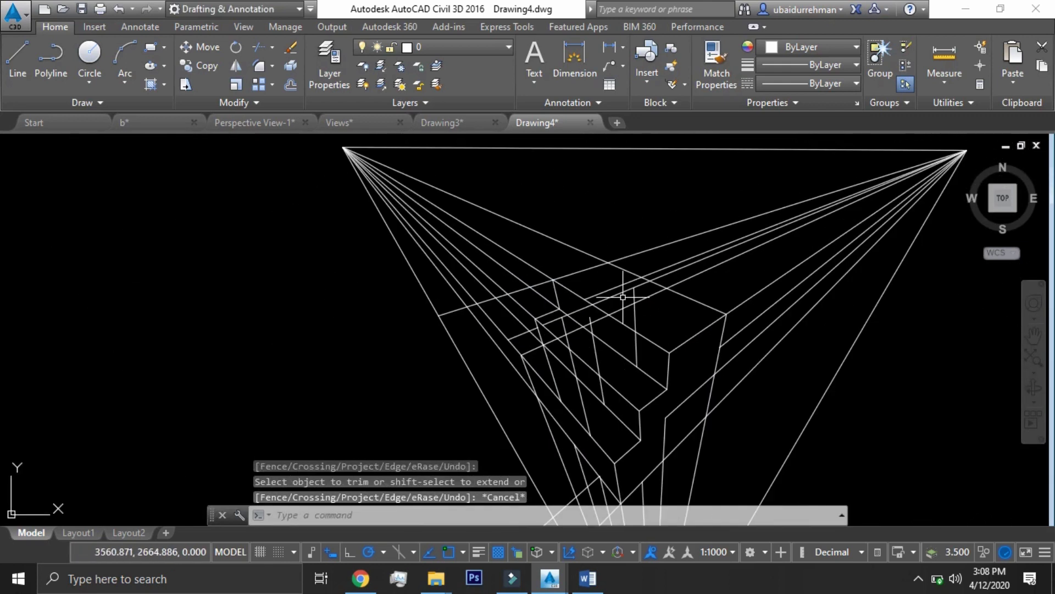
- Erase the leftover right-corner line pieces and short uprights crossing the treads and risers
{"action": "scroll", "coordinate": [621, 293], "scroll_direction": "up", "scroll_amount": 4}
{"action": "left_click_drag", "start_coordinate": [624, 254], "coordinate": [582, 297]}
{"action": "key", "text": "Delete"}
{"action": "left_click", "coordinate": [644, 331]}
{"action": "left_click", "coordinate": [627, 341]}
{"action": "key", "text": "Delete"}
{"action": "scroll", "coordinate": [621, 341], "scroll_direction": "down", "scroll_amount": 2}
{"action": "left_click", "coordinate": [572, 294]}
{"action": "left_click", "coordinate": [558, 288]}
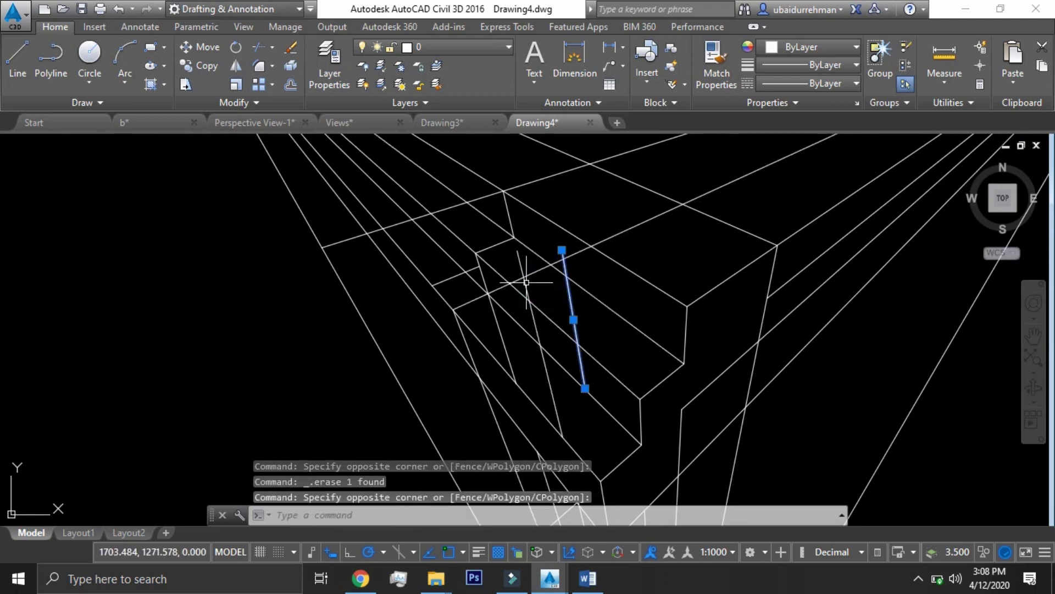
{"action": "key", "text": "Delete"}
{"action": "left_click", "coordinate": [526, 289]}
{"action": "key", "text": "Delete"}
- Trim the second riser's upright at the third step on the left profile and erase the remaining line crossing that step
{"action": "type", "text": "tr"}
{"action": "left_click", "coordinate": [500, 289]}
{"action": "left_click", "coordinate": [492, 308]}
{"action": "key", "text": "Escape"}
{"action": "left_click", "coordinate": [515, 282]}
{"action": "key", "text": "Delete"}
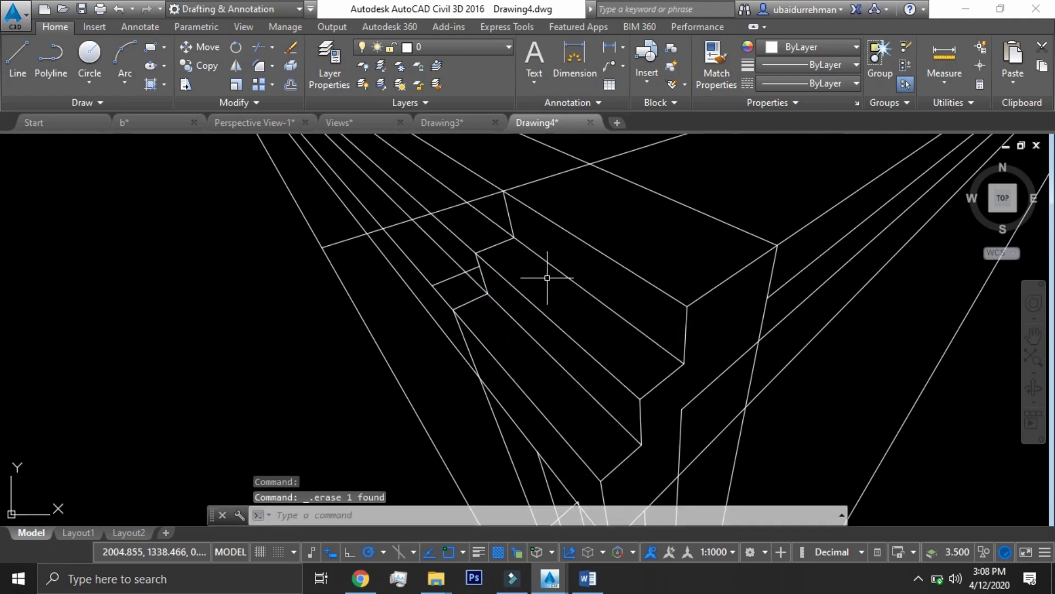
- Erase the surplus uprights running from the stairs down to the triangle's lower corner
{"action": "scroll", "coordinate": [564, 388], "scroll_direction": "down", "scroll_amount": 2}
{"action": "middle_click_drag", "start_coordinate": [564, 389], "coordinate": [617, 327]}
{"action": "middle_click_drag", "start_coordinate": [667, 427], "coordinate": [647, 296]}
{"action": "left_click", "coordinate": [672, 299]}
{"action": "left_click", "coordinate": [637, 319]}
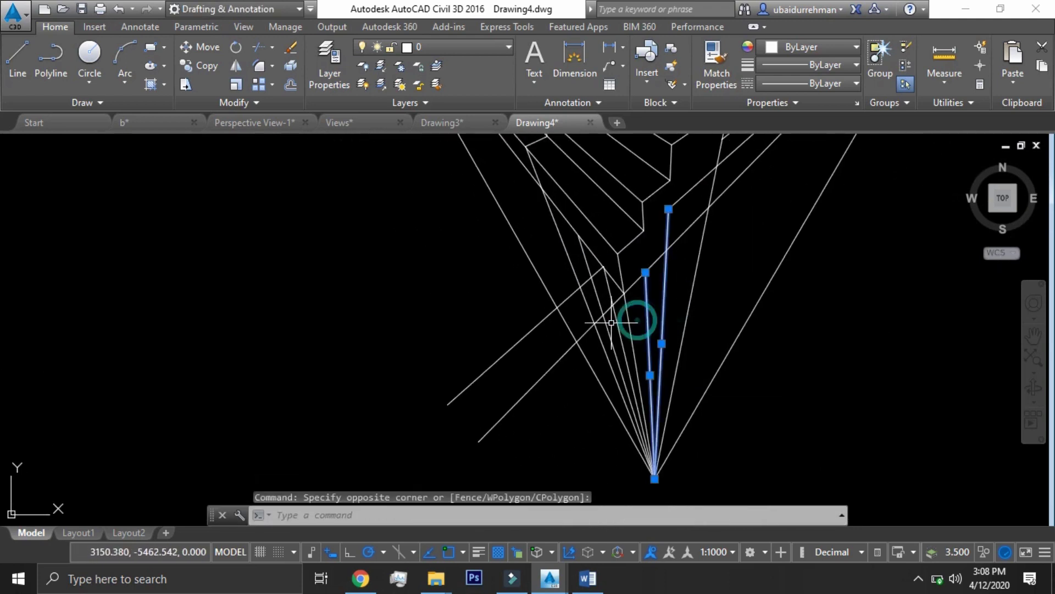
{"action": "scroll", "coordinate": [612, 319], "scroll_direction": "up", "scroll_amount": 4}
{"action": "left_click", "coordinate": [632, 320]}
{"action": "left_click", "coordinate": [602, 351]}
{"action": "key", "text": "Delete"}
- Trim the lowest step line at the front edge and erase the tails extending past the triangle's left side
{"action": "scroll", "coordinate": [603, 351], "scroll_direction": "down", "scroll_amount": 2}
{"action": "type", "text": "tr"}
{"action": "left_click", "coordinate": [609, 312]}
{"action": "key", "text": "Escape"}
{"action": "left_click", "coordinate": [512, 325]}
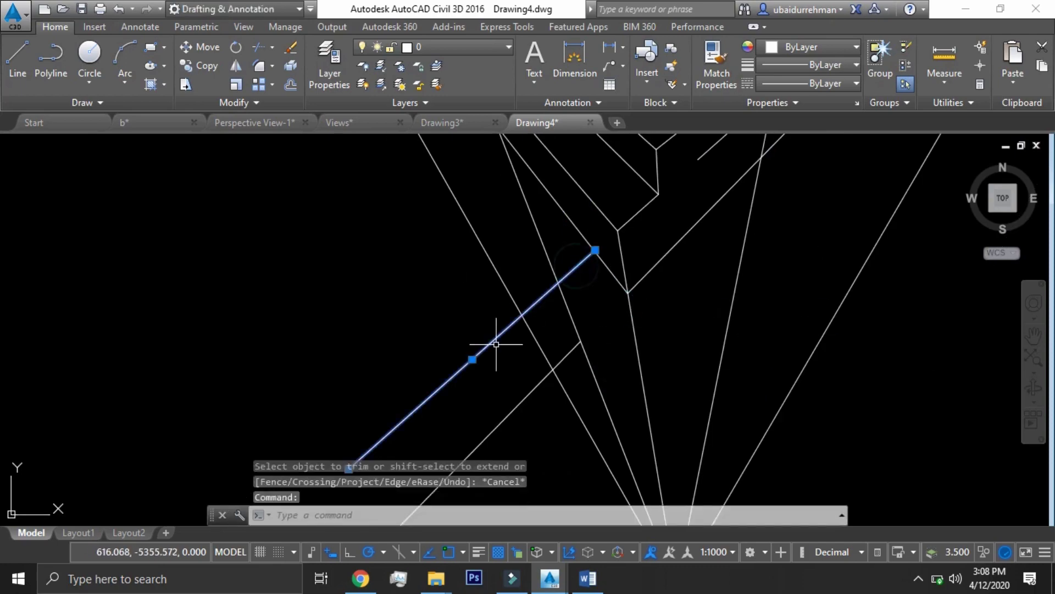
{"action": "left_click", "coordinate": [532, 389]}
{"action": "key", "text": "Delete"}
{"action": "scroll", "coordinate": [533, 318], "scroll_direction": "down", "scroll_amount": 2}
{"action": "middle_click_drag", "start_coordinate": [497, 149], "coordinate": [533, 326]}
{"action": "type", "text": "tr"}
{"action": "key", "text": "Return"}
{"action": "key", "text": "Return"}
{"action": "key", "text": "Escape"}
{"action": "left_click", "coordinate": [494, 281]}
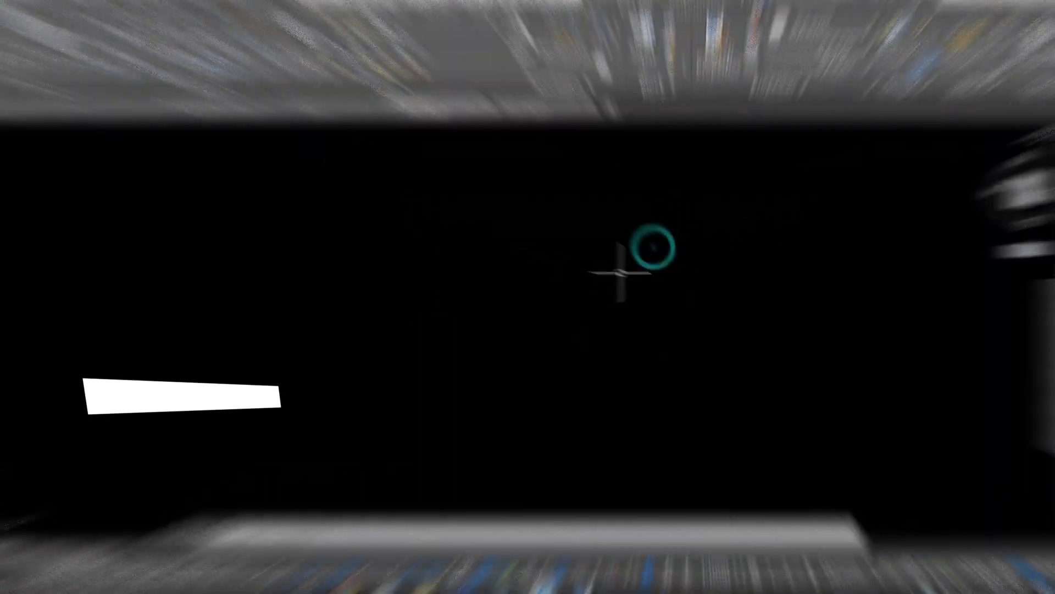
- Draw a circle with a radius of about 13,791 units in Drawing3
{"action": "type", "text": "c"}
{"action": "key", "text": "Return"}
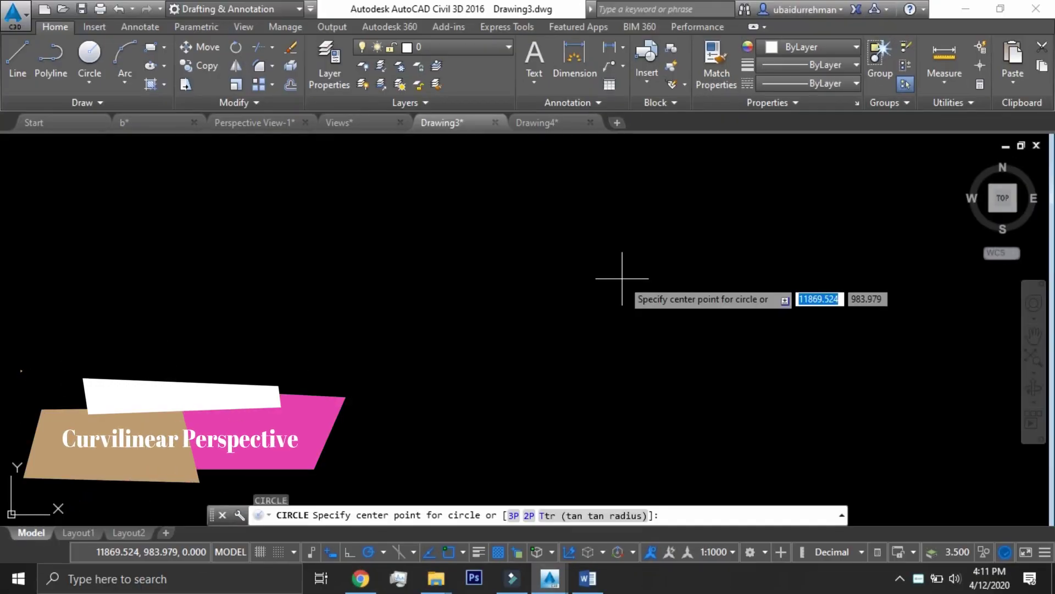
{"action": "left_click", "coordinate": [505, 310]}
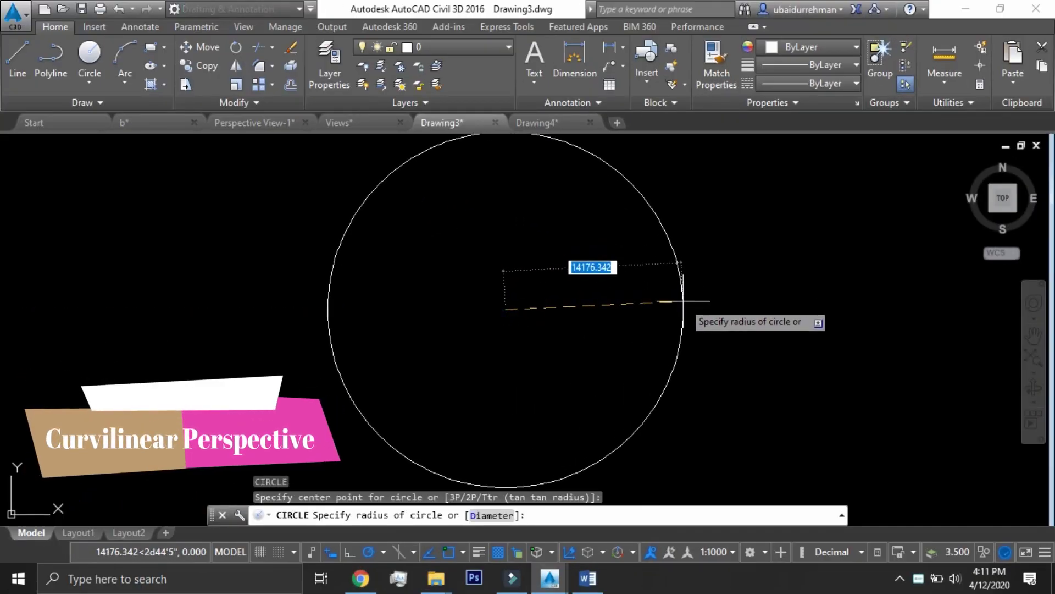
{"action": "left_click", "coordinate": [678, 310]}
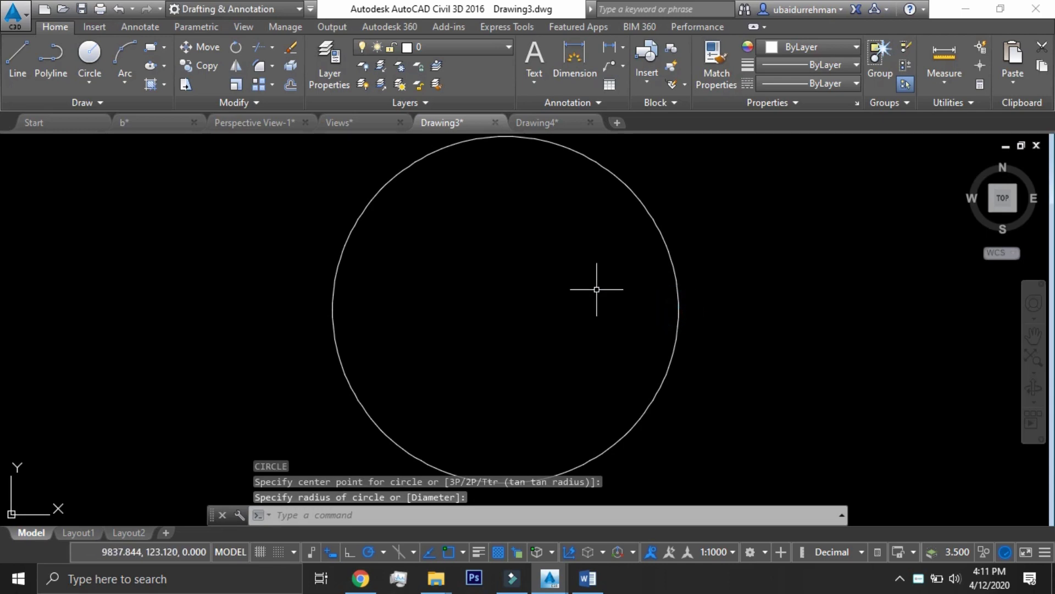
- Draw an ellipse across the circle's left and right quadrants, about two thirds of the circle's height
{"action": "type", "text": "SLI"}
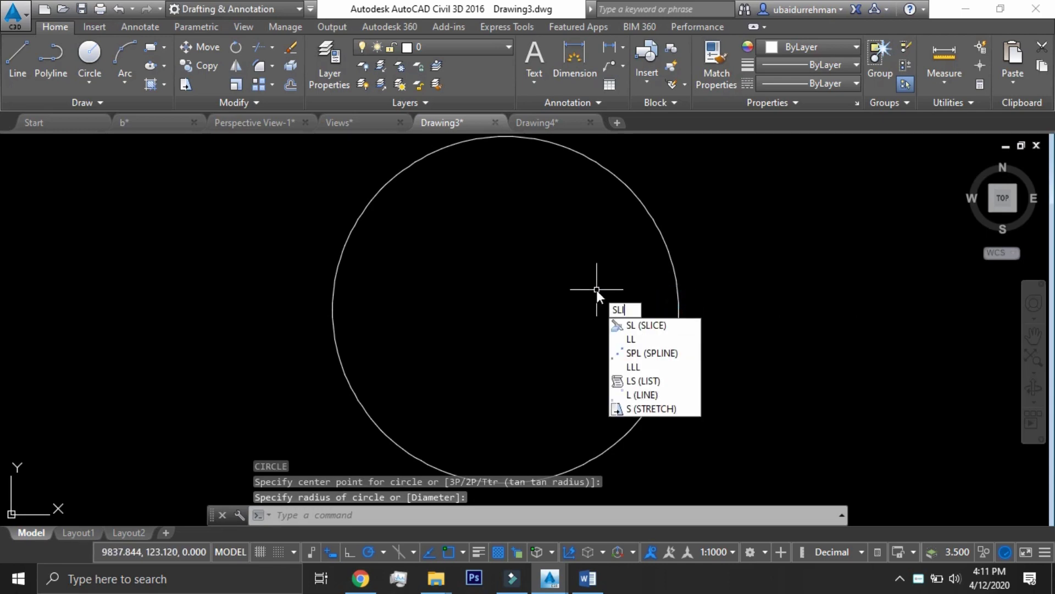
{"action": "key", "text": "BackSpace"}
{"action": "key", "text": "BackSpace"}
{"action": "type", "text": "Ell"}
{"action": "key", "text": "Return"}
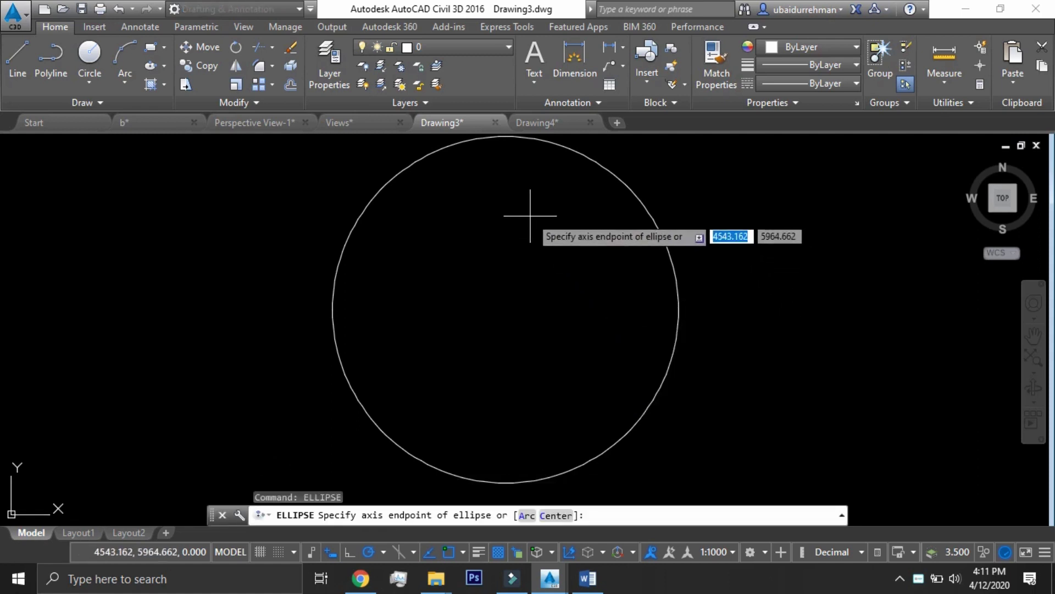
{"action": "left_click", "coordinate": [678, 309]}
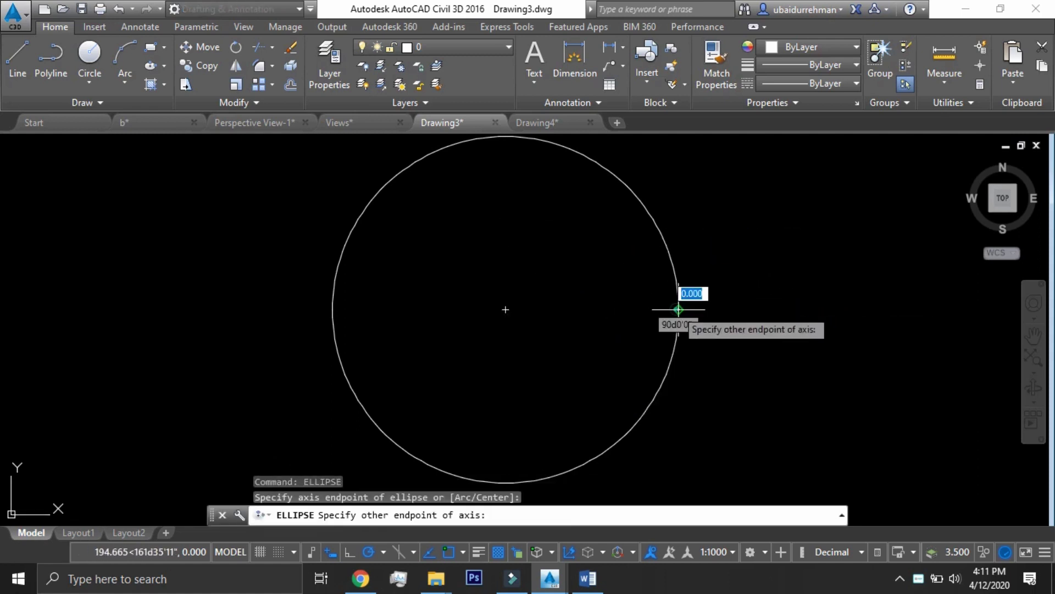
{"action": "left_click", "coordinate": [332, 309]}
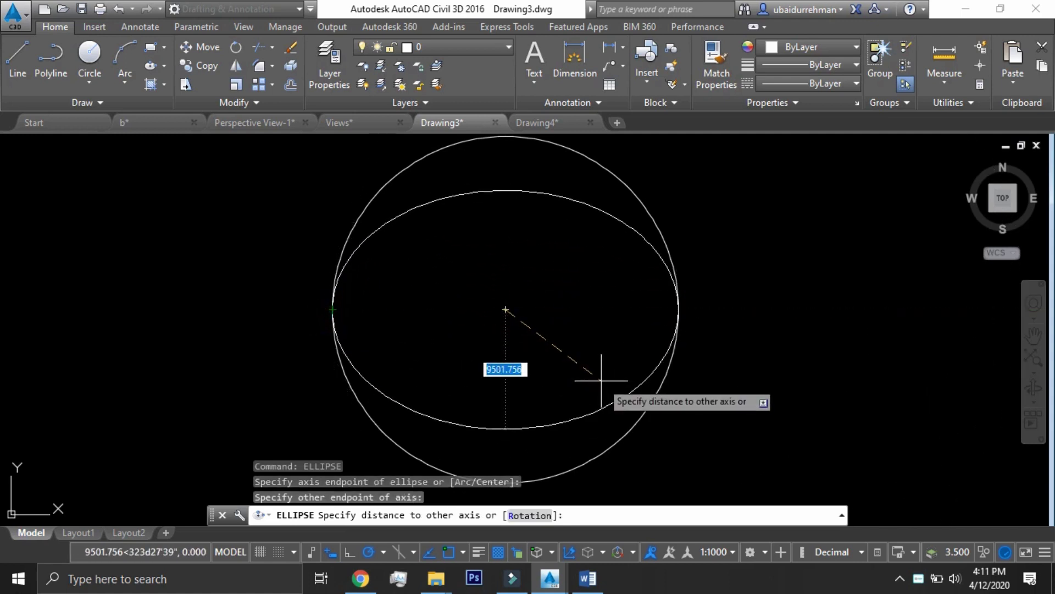
{"action": "left_click", "coordinate": [583, 389]}
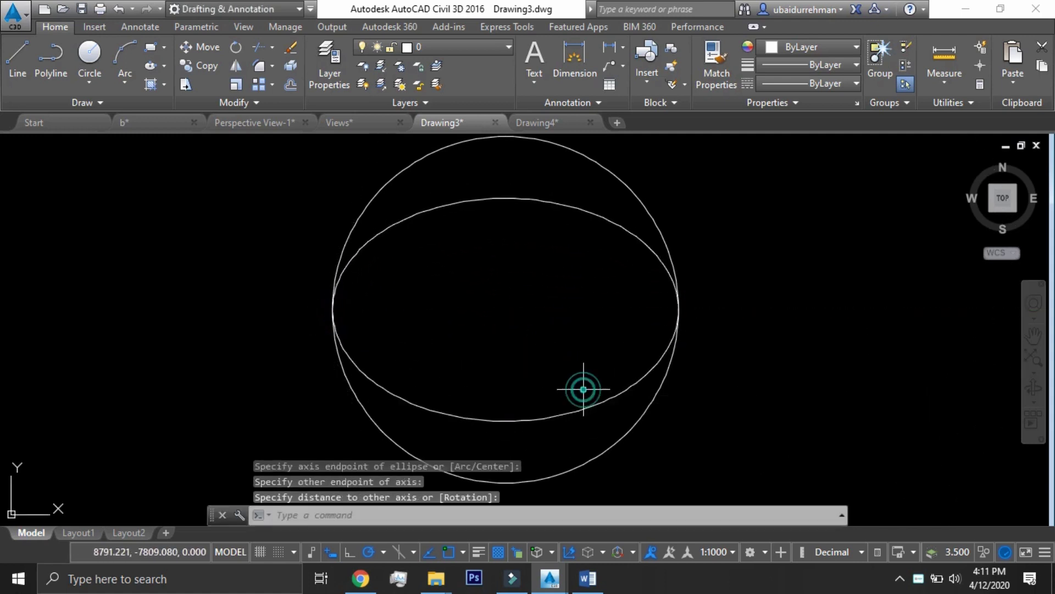
- Draw a flatter ellipse across the same left and right quadrants, about one third of the circle's height
{"action": "key", "text": "Return"}
{"action": "left_click", "coordinate": [678, 309]}
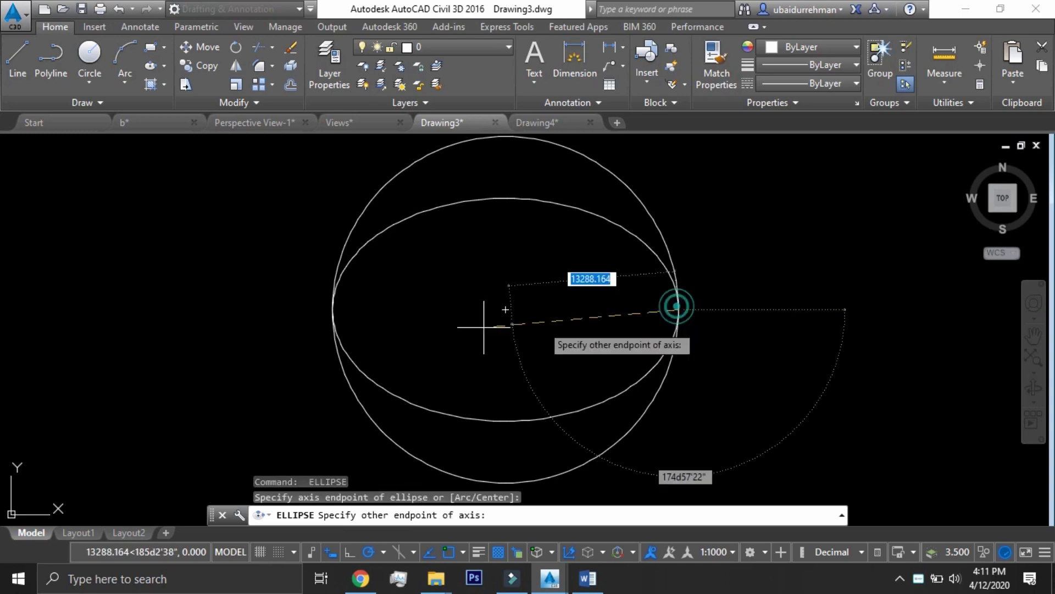
{"action": "left_click", "coordinate": [332, 310]}
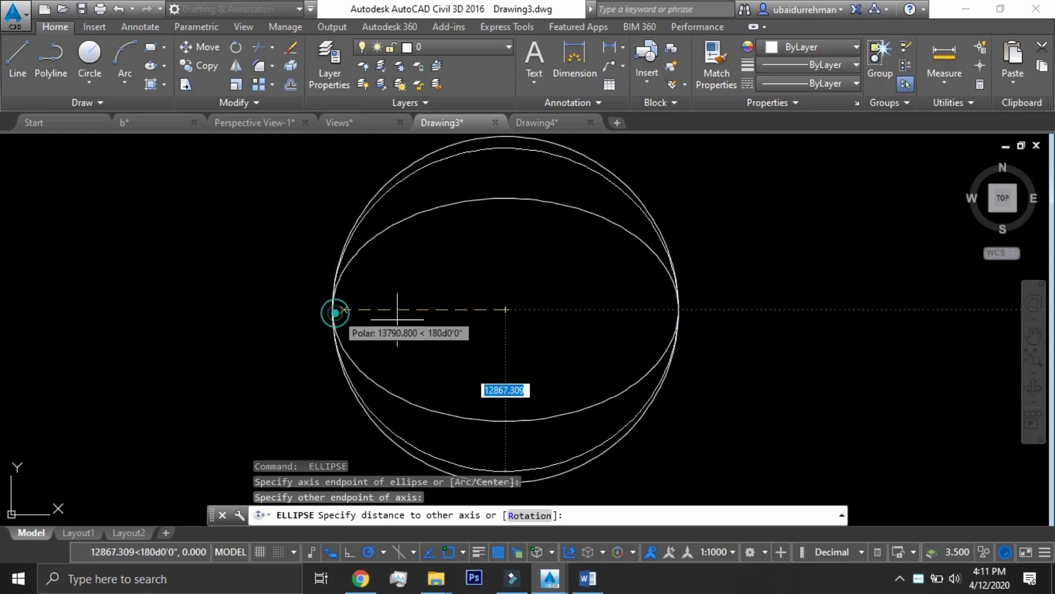
{"action": "left_click", "coordinate": [565, 309]}
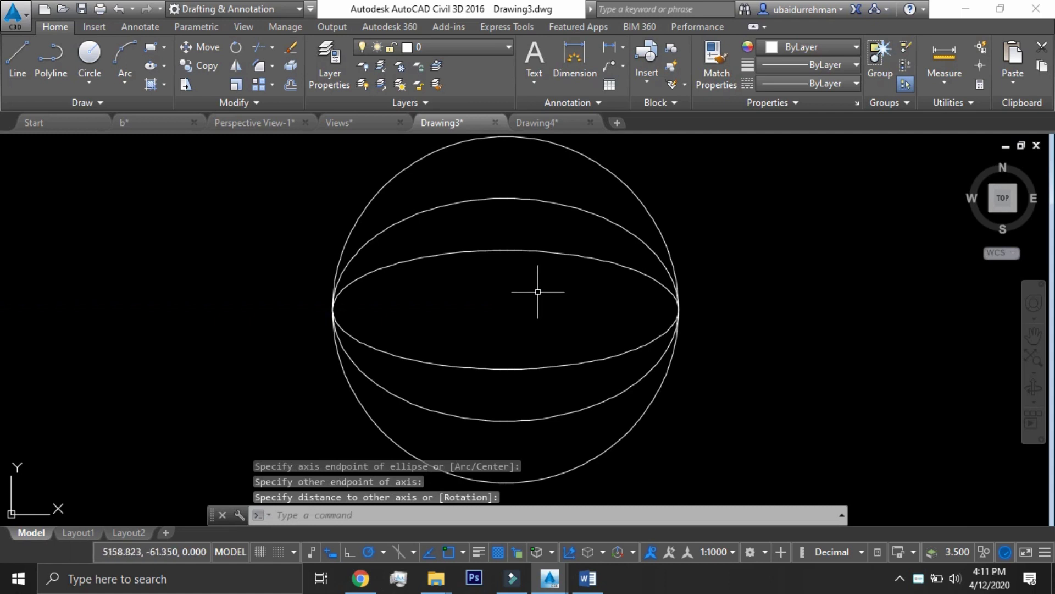
- Draw an upright ellipse between the circle's upper and lower quadrants, about 70 percent of the circle's width
{"action": "scroll", "coordinate": [537, 292], "scroll_direction": "down", "scroll_amount": 2}
{"action": "key", "text": "Return"}
{"action": "left_click", "coordinate": [522, 194]}
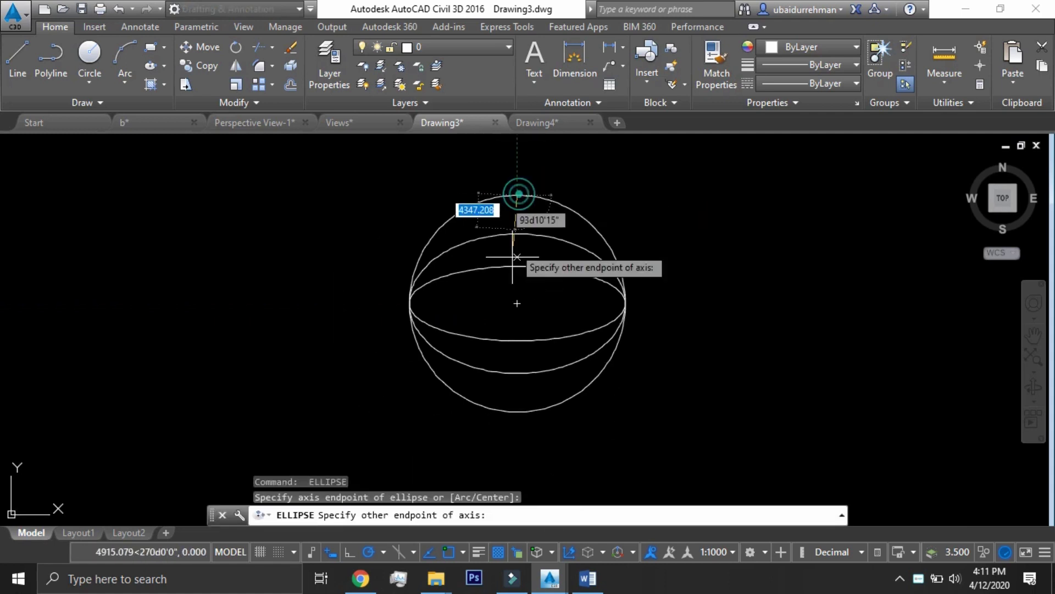
{"action": "left_click", "coordinate": [516, 411]}
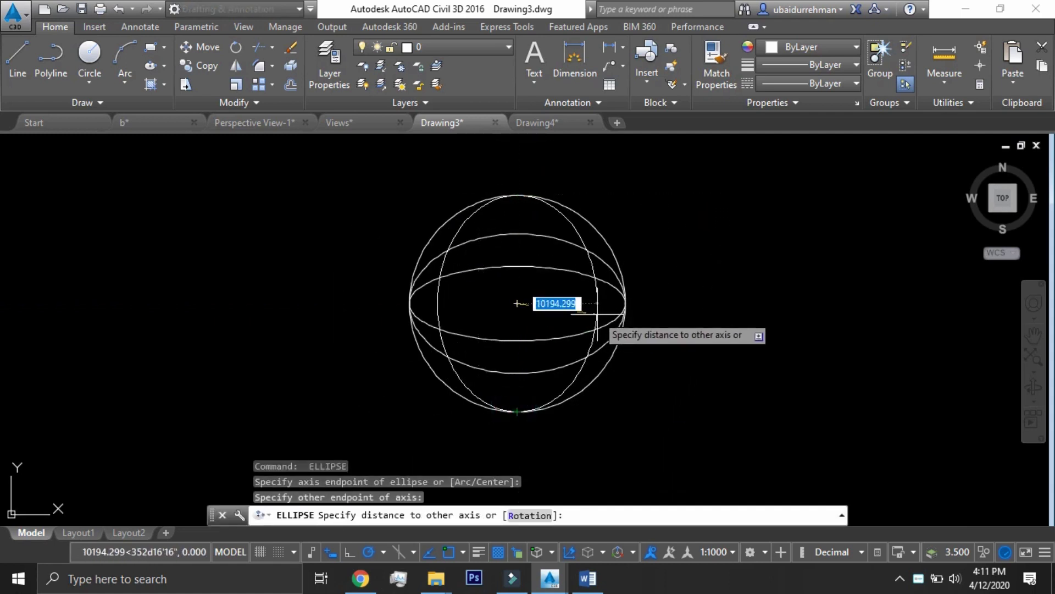
{"action": "left_click", "coordinate": [593, 315]}
- Draw a narrower upright ellipse between the circle's upper and lower quadrants, about half the circle's width
{"action": "key", "text": "Return"}
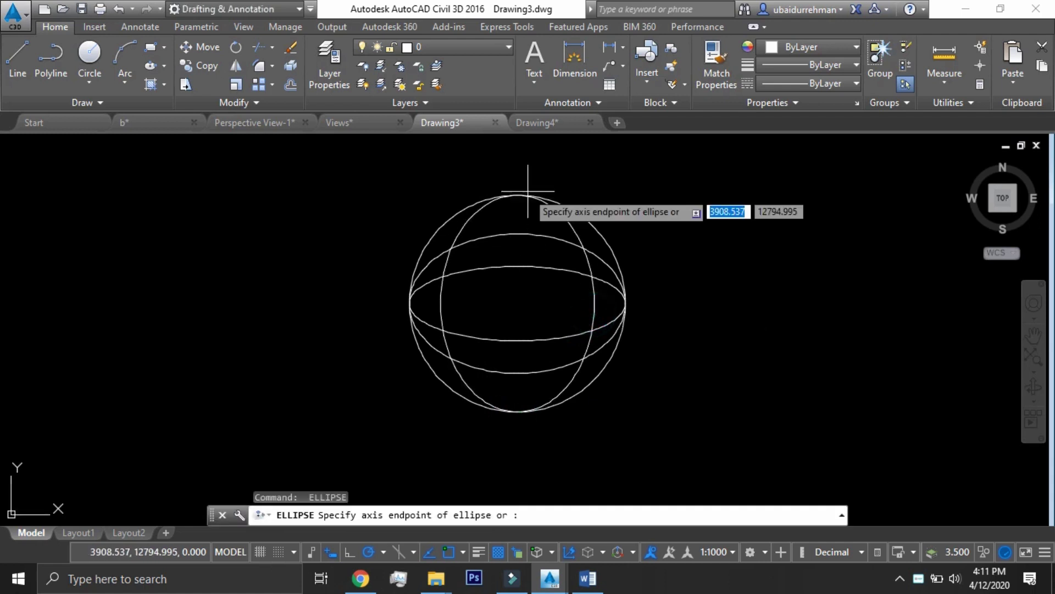
{"action": "left_click", "coordinate": [517, 194]}
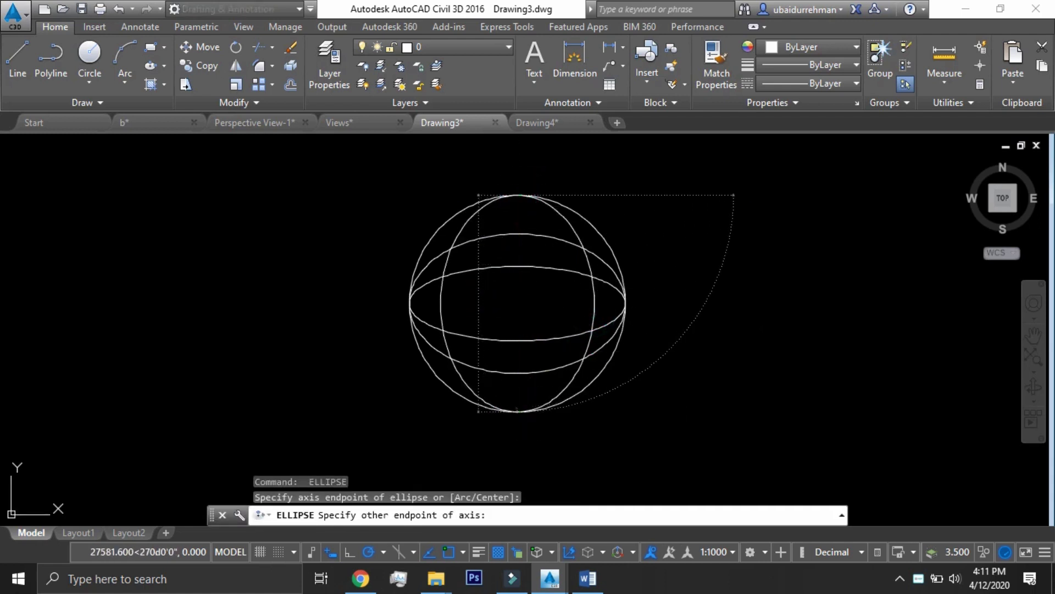
{"action": "left_click", "coordinate": [517, 411]}
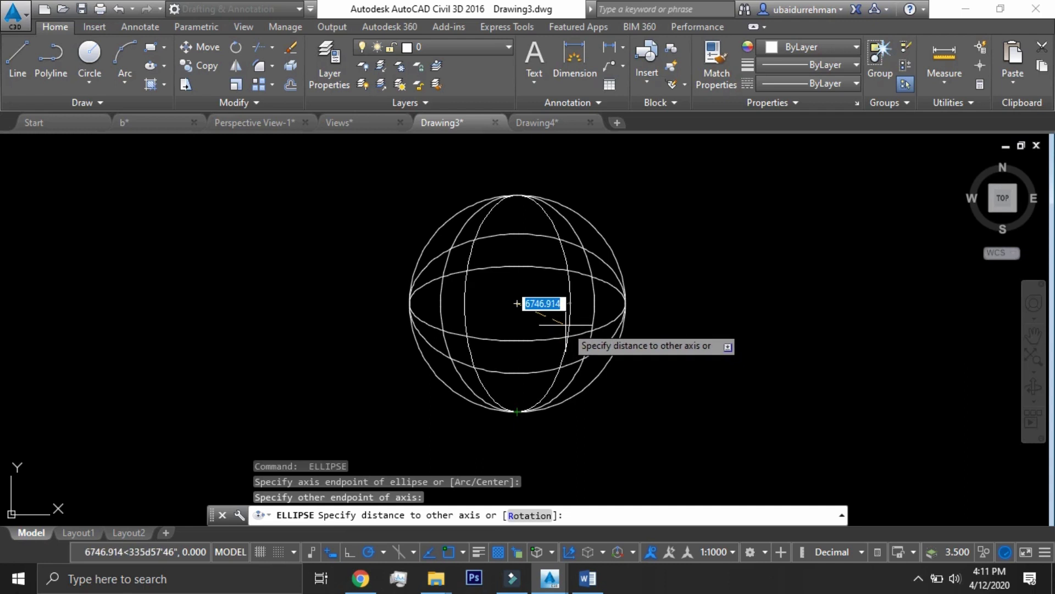
{"action": "left_click", "coordinate": [566, 321]}
- Join the flatter ellipse's two lower-right intersections with the upright ellipses to the circle's centre
{"action": "scroll", "coordinate": [550, 348], "scroll_direction": "up", "scroll_amount": 2}
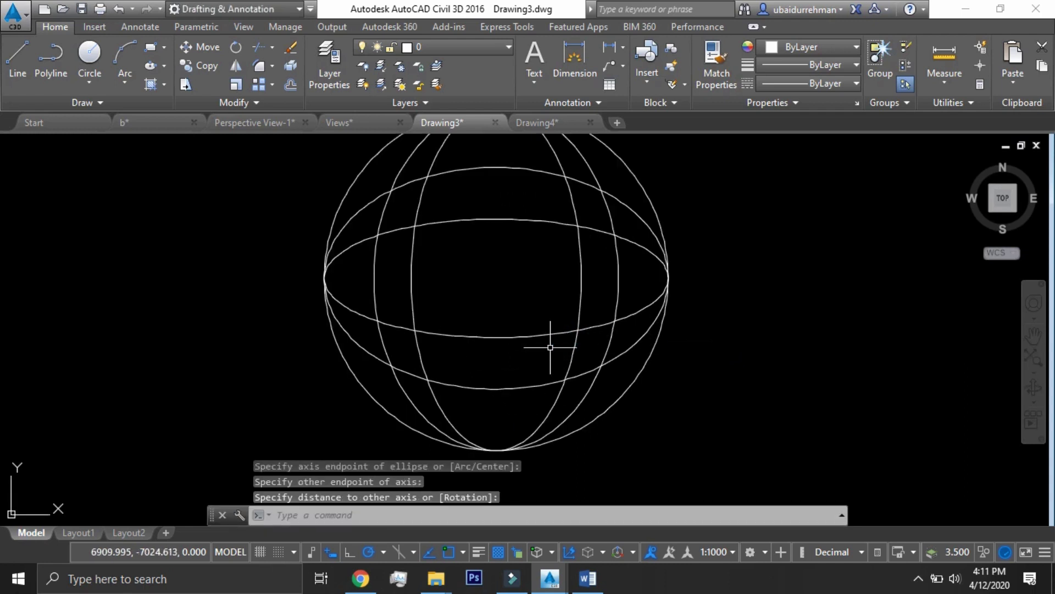
{"action": "type", "text": "l"}
{"action": "key", "text": "Return"}
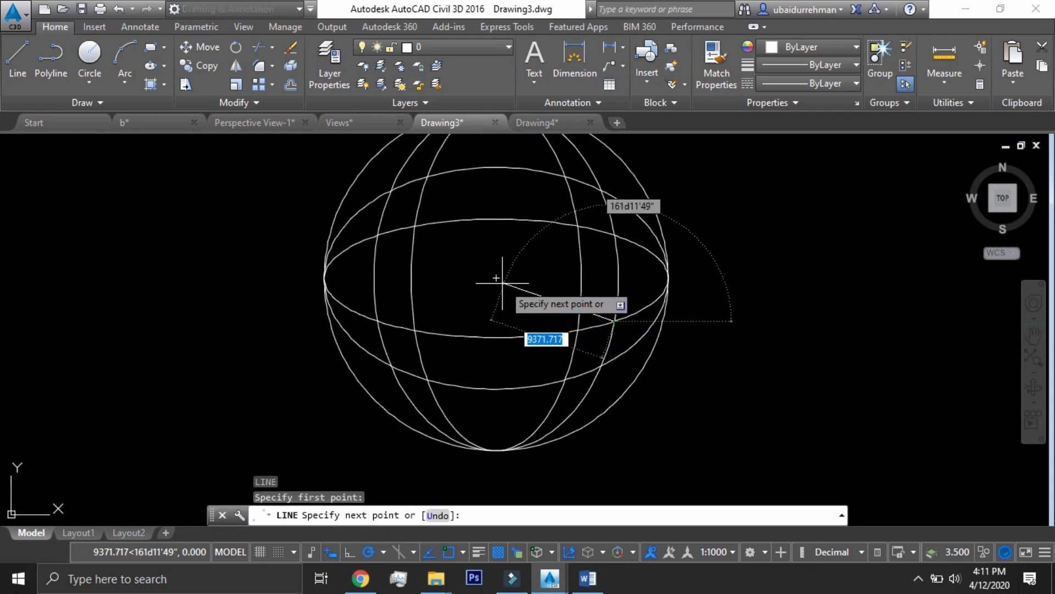
{"action": "key", "text": "Return"}
{"action": "key", "text": "Return"}
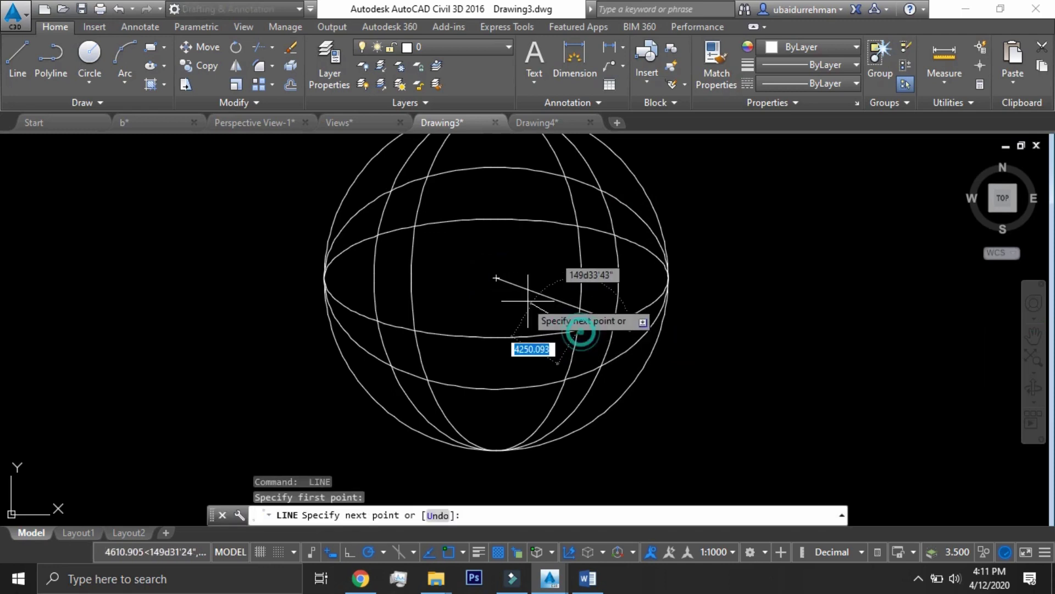
{"action": "left_click", "coordinate": [565, 379]}
{"action": "key", "text": "Return"}
- Join the taller horizontal ellipse's two lower-right intersections with the upright ellipses to the circle's centre
{"action": "key", "text": "Return"}
{"action": "left_click", "coordinate": [565, 380]}
{"action": "left_click", "coordinate": [497, 278]}
{"action": "key", "text": "Return"}
{"action": "key", "text": "Return"}
{"action": "left_click", "coordinate": [601, 366]}
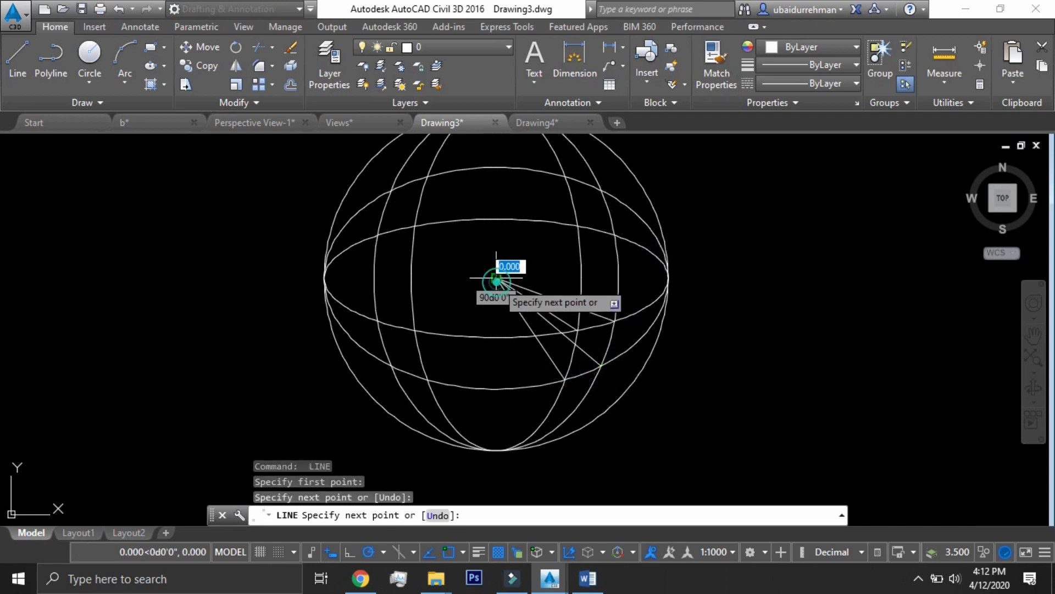
{"action": "left_click", "coordinate": [490, 286]}
{"action": "key", "text": "Return"}
{"action": "middle_click_drag", "start_coordinate": [478, 306], "coordinate": [513, 337]}
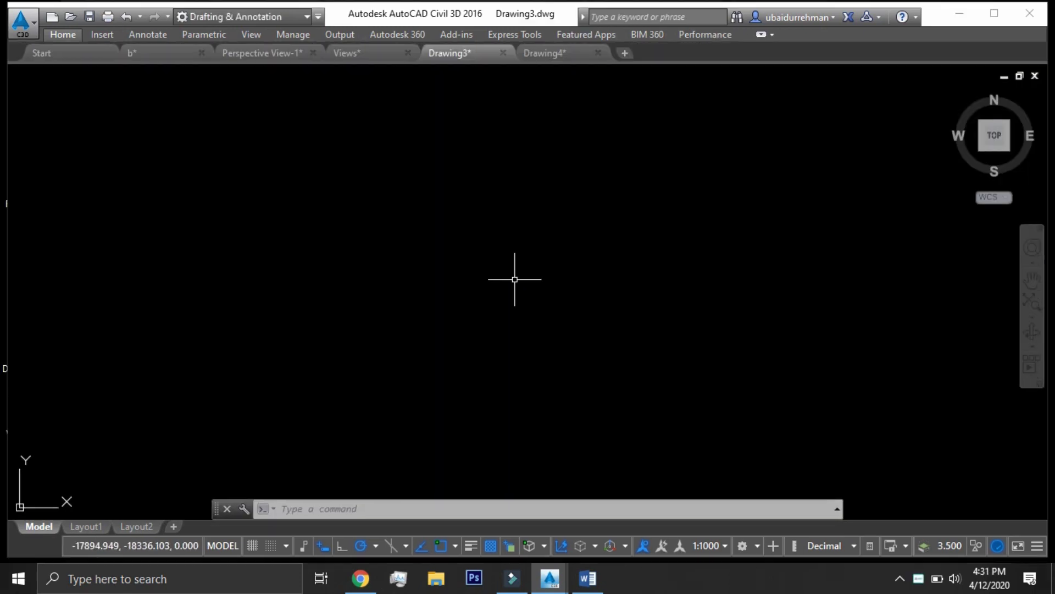
- Draw a new circle in an empty area of the drawing for the exercise
{"action": "type", "text": "c"}
{"action": "key", "text": "Return"}
{"action": "left_click", "coordinate": [505, 280]}
{"action": "left_click", "coordinate": [706, 281]}
{"action": "scroll", "coordinate": [582, 335], "scroll_direction": "down", "scroll_amount": 2}
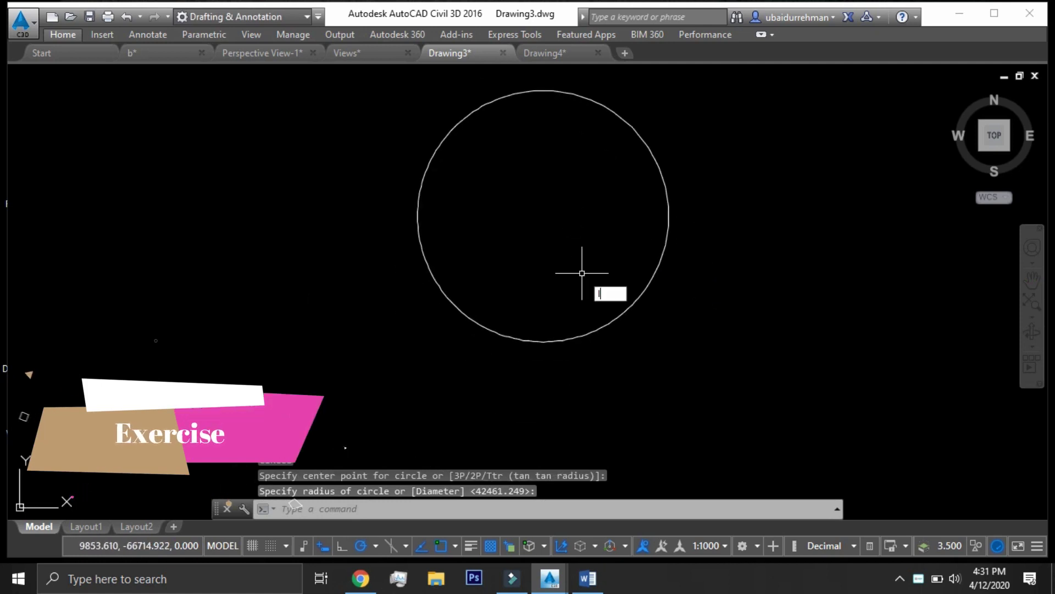
- Draw lines along the circle's horizontal diameter, down-left from its left end, and horizontally back to the circle's lowest point
{"action": "type", "text": "l"}
{"action": "key", "text": "Return"}
{"action": "left_click", "coordinate": [669, 216]}
{"action": "left_click", "coordinate": [417, 216]}
{"action": "left_click", "coordinate": [543, 342]}
{"action": "key", "text": "Return"}
- Mirror the left sloping line and base line about the circle's vertical centre line, keeping the originals
{"action": "left_click_drag", "start_coordinate": [404, 316], "coordinate": [311, 377]}
{"action": "type", "text": "mi"}
{"action": "key", "text": "Return"}
{"action": "left_click", "coordinate": [543, 342]}
{"action": "left_click", "coordinate": [543, 384]}
{"action": "key", "text": "Return"}
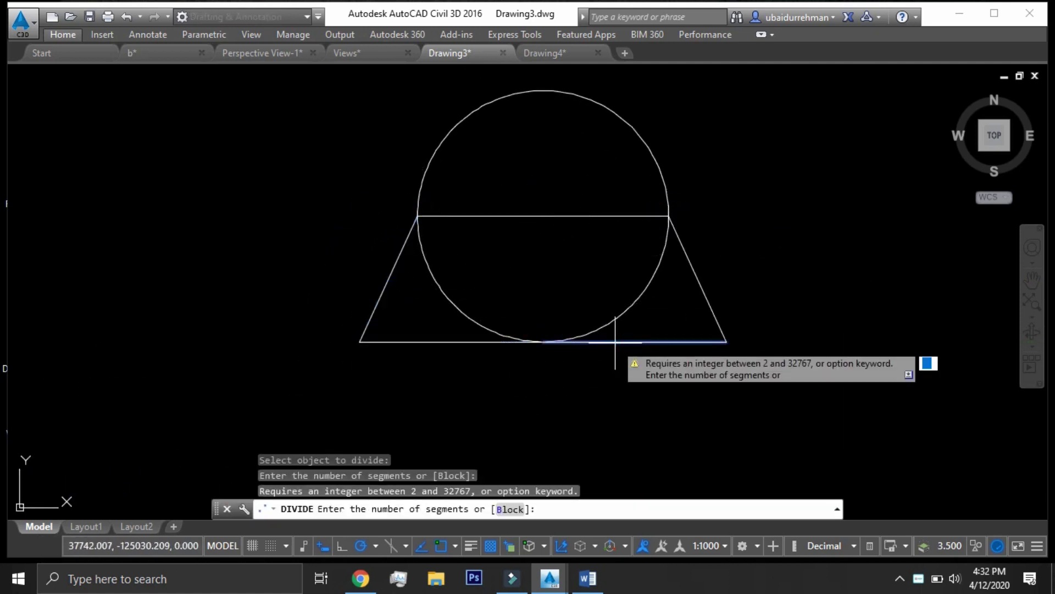
- Divide the right half of the base into ten equal segments and join the circle's centre to the outermost division point
{"action": "type", "text": "2"}
{"action": "key", "text": "Return"}
{"action": "type", "text": "l"}
{"action": "key", "text": "Return"}
{"action": "left_click", "coordinate": [544, 216]}
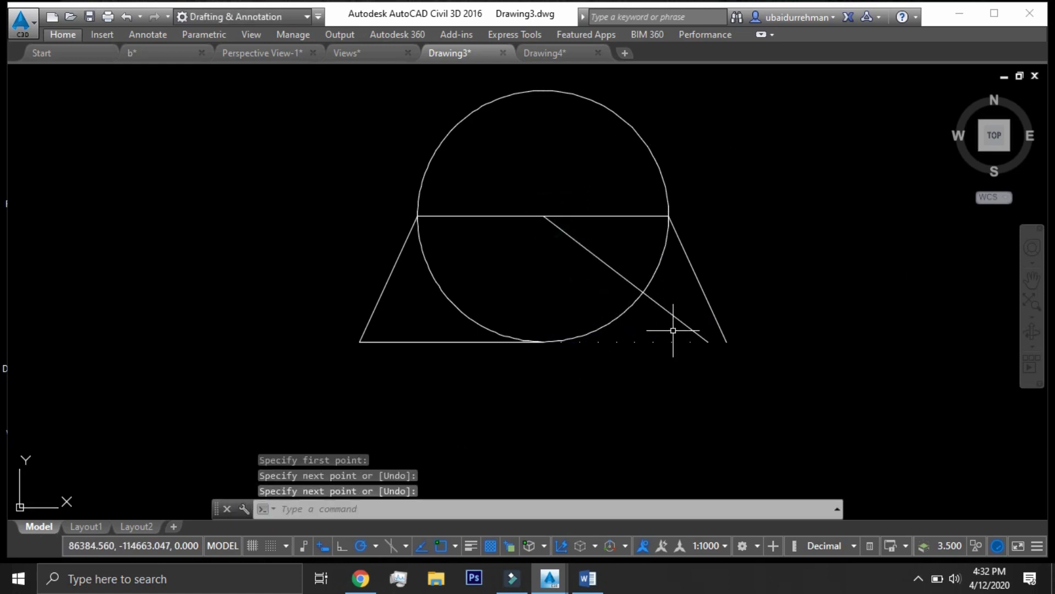
- Join the remaining base division points to the circle's centre and mirror the radiating lines about the vertical centre line
{"action": "left_click", "coordinate": [579, 342]}
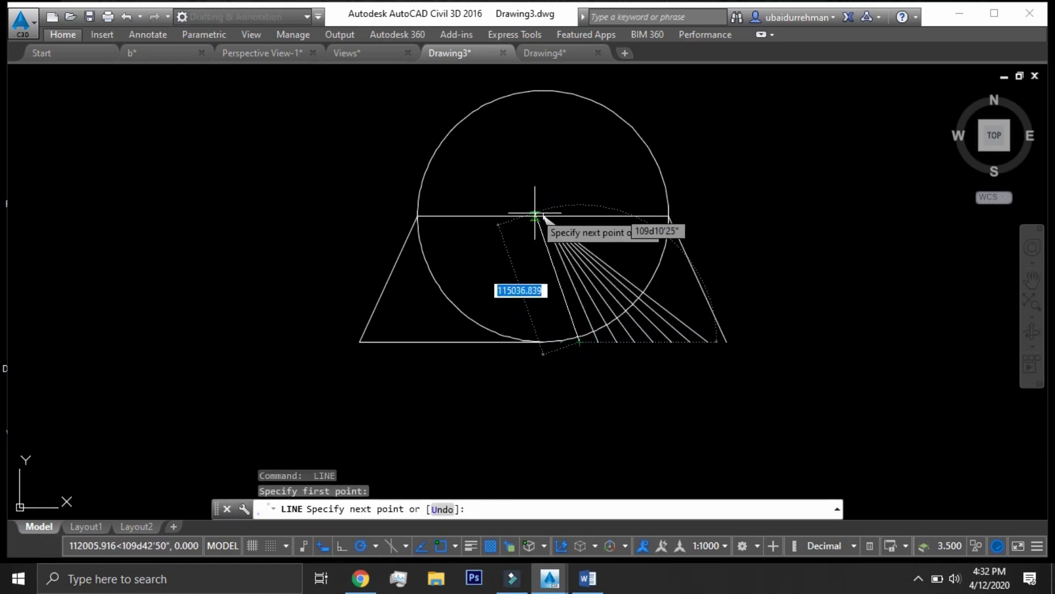
{"action": "key", "text": "Return"}
{"action": "left_click", "coordinate": [613, 254]}
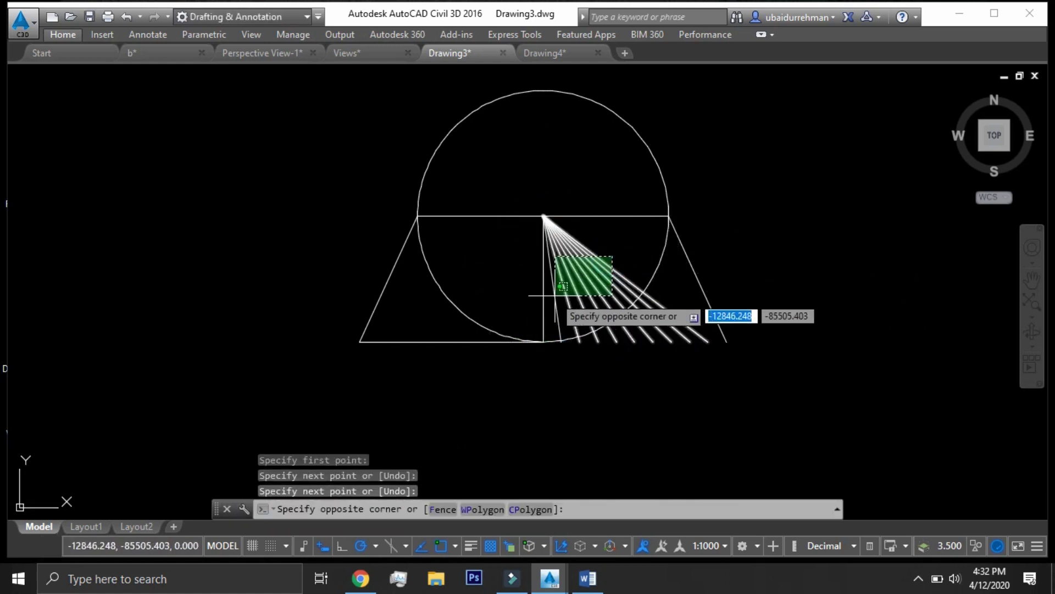
{"action": "left_click", "coordinate": [549, 287]}
{"action": "type", "text": "mi"}
{"action": "key", "text": "Return"}
{"action": "left_click", "coordinate": [543, 306]}
{"action": "left_click", "coordinate": [543, 368]}
{"action": "key", "text": "Return"}
- Draw an ellipse across the circle's horizontal diameter, with its lower edge crossing the radiating lines
{"action": "type", "text": "el"}
{"action": "key", "text": "Return"}
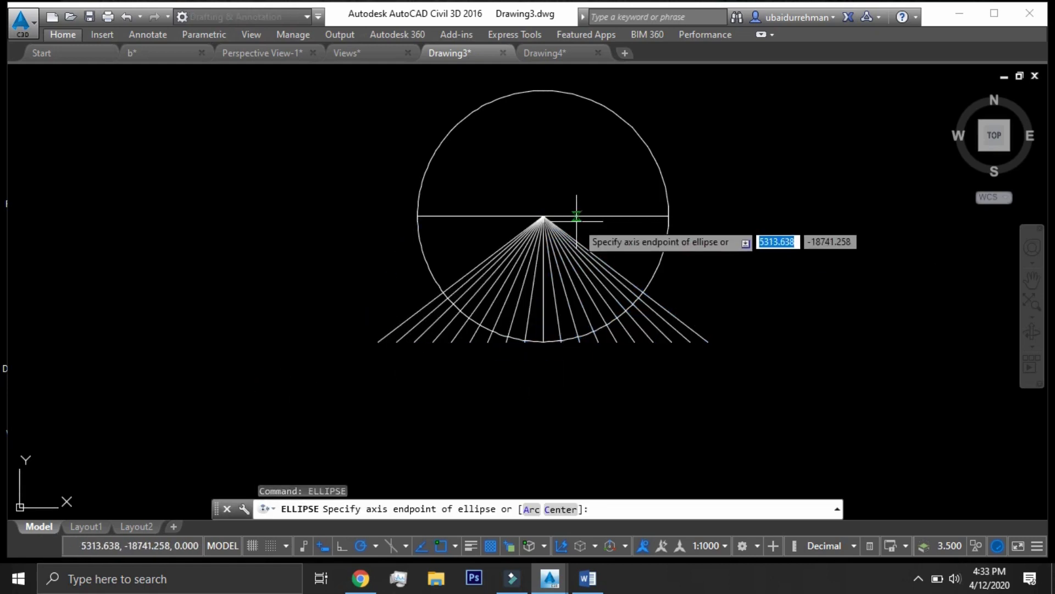
{"action": "left_click", "coordinate": [418, 216]}
{"action": "left_click", "coordinate": [669, 216]}
{"action": "scroll", "coordinate": [509, 250], "scroll_direction": "up", "scroll_amount": 4}
{"action": "left_click", "coordinate": [510, 267]}
{"action": "scroll", "coordinate": [509, 249], "scroll_direction": "down", "scroll_amount": 2}
- Trim the radiating lines at the circle and erase the leftover objects outside it
{"action": "type", "text": "tr"}
{"action": "left_click", "coordinate": [475, 407]}
{"action": "left_click", "coordinate": [308, 352]}
{"action": "scroll", "coordinate": [488, 385], "scroll_direction": "up", "scroll_amount": 2}
{"action": "scroll", "coordinate": [403, 318], "scroll_direction": "down", "scroll_amount": 4}
{"action": "scroll", "coordinate": [562, 350], "scroll_direction": "up", "scroll_amount": 8}
{"action": "left_click", "coordinate": [448, 344]}
{"action": "left_click", "coordinate": [247, 308]}
{"action": "scroll", "coordinate": [444, 310], "scroll_direction": "up", "scroll_amount": 2}
{"action": "left_click", "coordinate": [449, 310]}
{"action": "key", "text": "Return"}
{"action": "scroll", "coordinate": [548, 408], "scroll_direction": "down", "scroll_amount": 8}
{"action": "right_click", "coordinate": [752, 405]}
{"action": "left_click", "coordinate": [795, 396]}
{"action": "key", "text": "Delete"}
- Try to trim the radiating lines around the ellipse, and undo the last two edits
{"action": "middle_click_drag", "start_coordinate": [608, 250], "coordinate": [706, 325]}
{"action": "type", "text": "tr"}
{"action": "key", "text": "Return"}
{"action": "left_click", "coordinate": [714, 341]}
{"action": "key", "text": "Return"}
{"action": "left_click", "coordinate": [679, 312]}
{"action": "left_click", "coordinate": [518, 313]}
{"action": "key", "text": "Return"}
{"action": "middle_click_drag", "start_coordinate": [602, 304], "coordinate": [605, 248]}
{"action": "key", "text": "ctrl+z"}
{"action": "key", "text": "ctrl+z"}
- Divide the circle's lower vertical radius into equal segments
{"action": "type", "text": "div"}
{"action": "key", "text": "Return"}
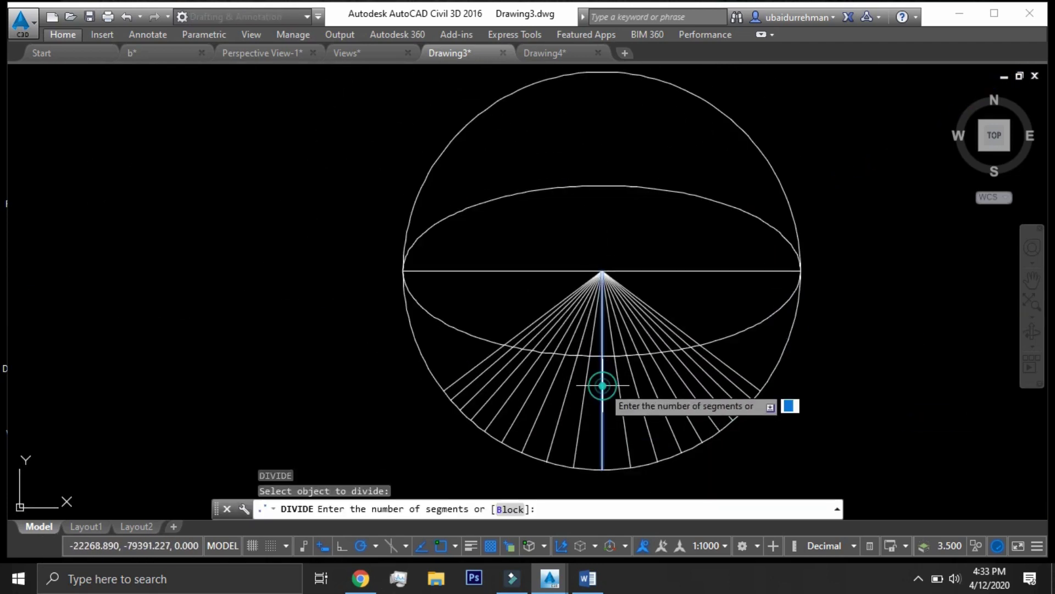
{"action": "key", "text": "Escape"}
- Draw more ellipses across the circle's horizontal diameter, each passing through a division point on the lower vertical radius
{"action": "type", "text": "ell"}
{"action": "key", "text": "Return"}
{"action": "left_click", "coordinate": [801, 271]}
{"action": "left_click", "coordinate": [402, 270]}
{"action": "scroll", "coordinate": [591, 352], "scroll_direction": "up", "scroll_amount": 2}
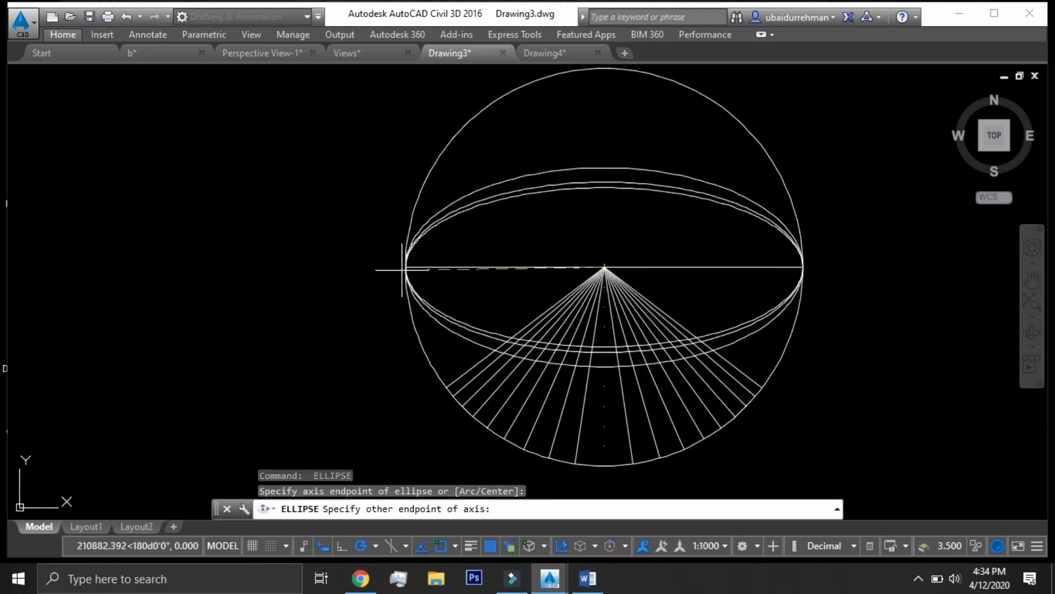
{"action": "key", "text": "space"}
{"action": "left_click", "coordinate": [803, 267]}
{"action": "left_click", "coordinate": [406, 267]}
{"action": "left_click", "coordinate": [605, 426]}
{"action": "key", "text": "space"}
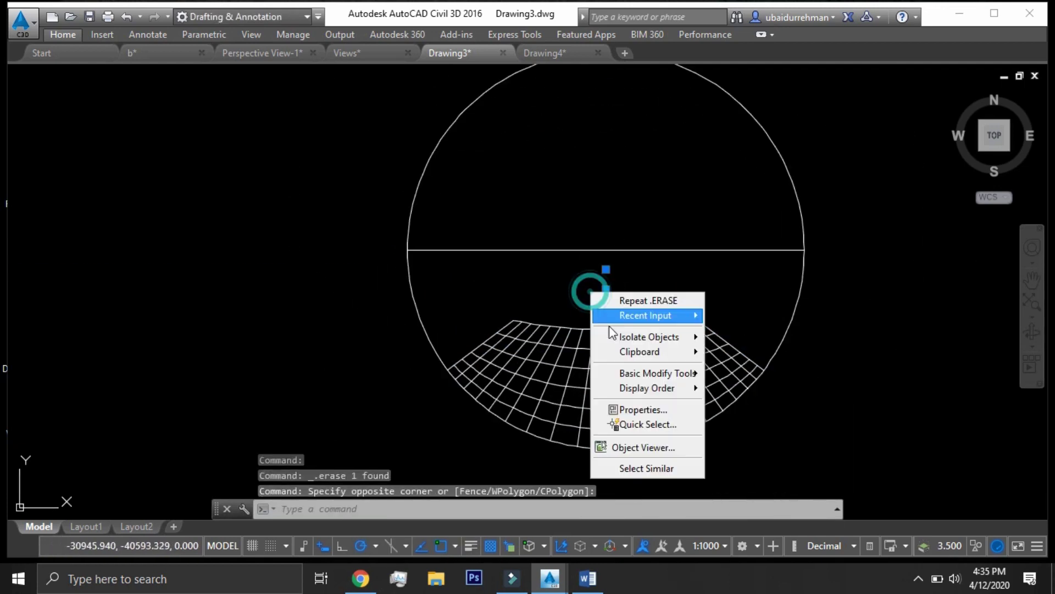
- Select all similar division points on the vertical radius and erase them
{"action": "key", "text": "Escape"}
{"action": "middle_click_drag", "start_coordinate": [591, 264], "coordinate": [566, 299]}
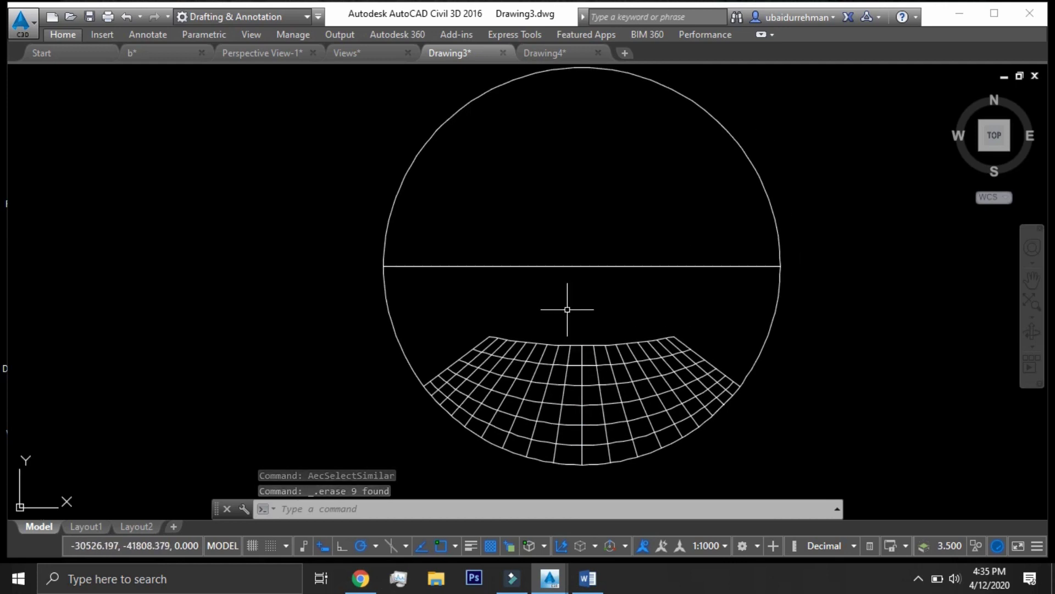
{"action": "type", "text": "l"}
{"action": "key", "text": "space"}
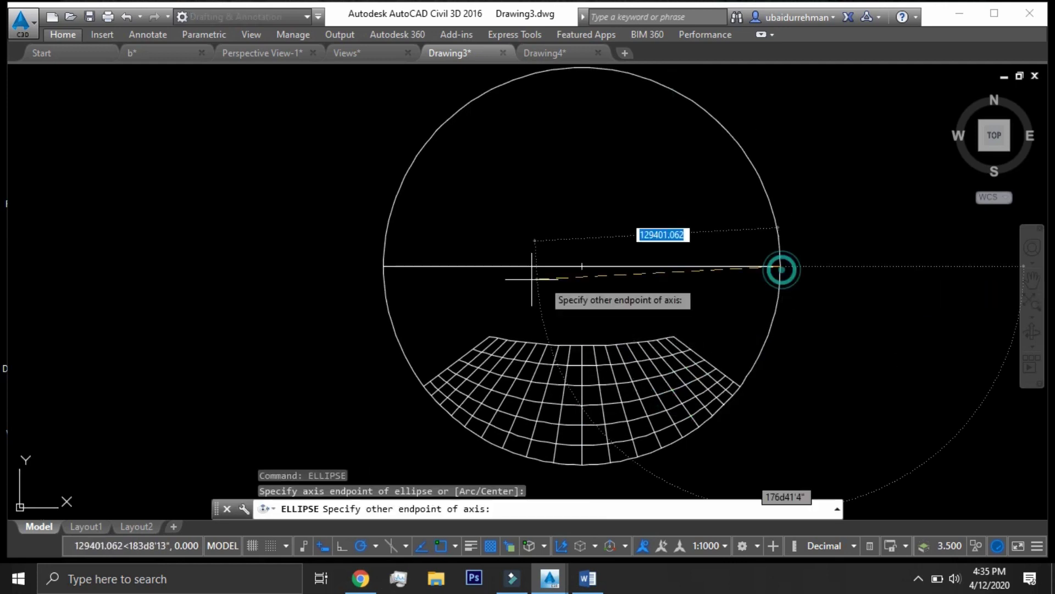
{"action": "key", "text": "Escape"}
- Draw an ellipse on the circle's vertical diameter, sized to pass through a grid intersection on the right half
{"action": "key", "text": "space"}
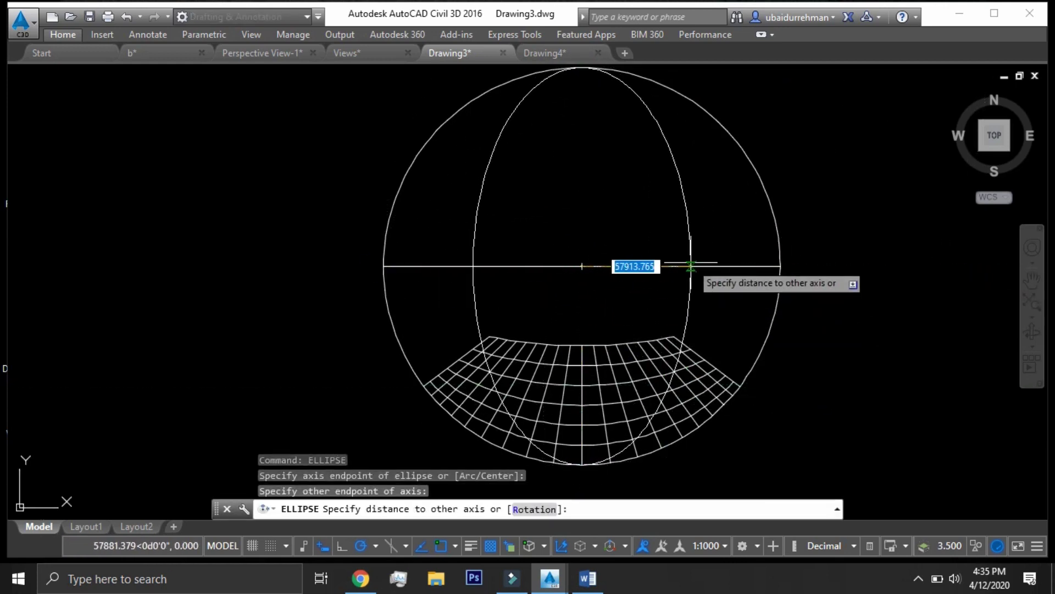
{"action": "scroll", "coordinate": [673, 383], "scroll_direction": "up", "scroll_amount": 4}
{"action": "left_click", "coordinate": [480, 238]}
{"action": "scroll", "coordinate": [477, 242], "scroll_direction": "down", "scroll_amount": 3}
{"action": "middle_click_drag", "start_coordinate": [449, 272], "coordinate": [644, 396]}
{"action": "scroll", "coordinate": [687, 387], "scroll_direction": "down", "scroll_amount": 2}
- Draw a second, narrower ellipse on the circle's vertical diameter through a grid intersection nearer the centre line
{"action": "key", "text": "space"}
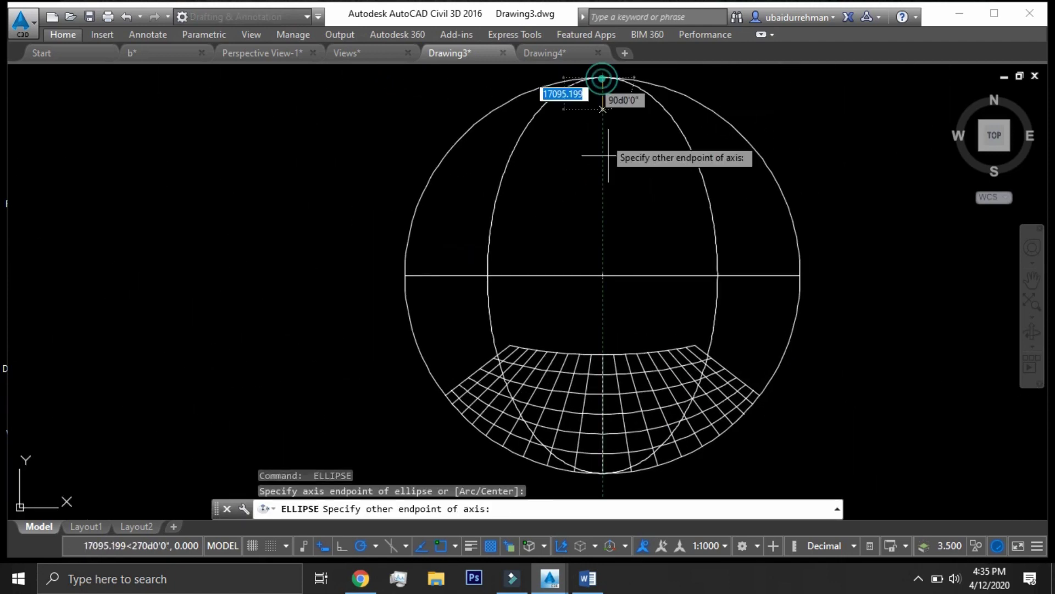
{"action": "left_click", "coordinate": [602, 78]}
{"action": "left_click", "coordinate": [602, 474]}
{"action": "scroll", "coordinate": [642, 422], "scroll_direction": "up", "scroll_amount": 6}
{"action": "middle_click_drag", "start_coordinate": [549, 73], "coordinate": [578, 132]}
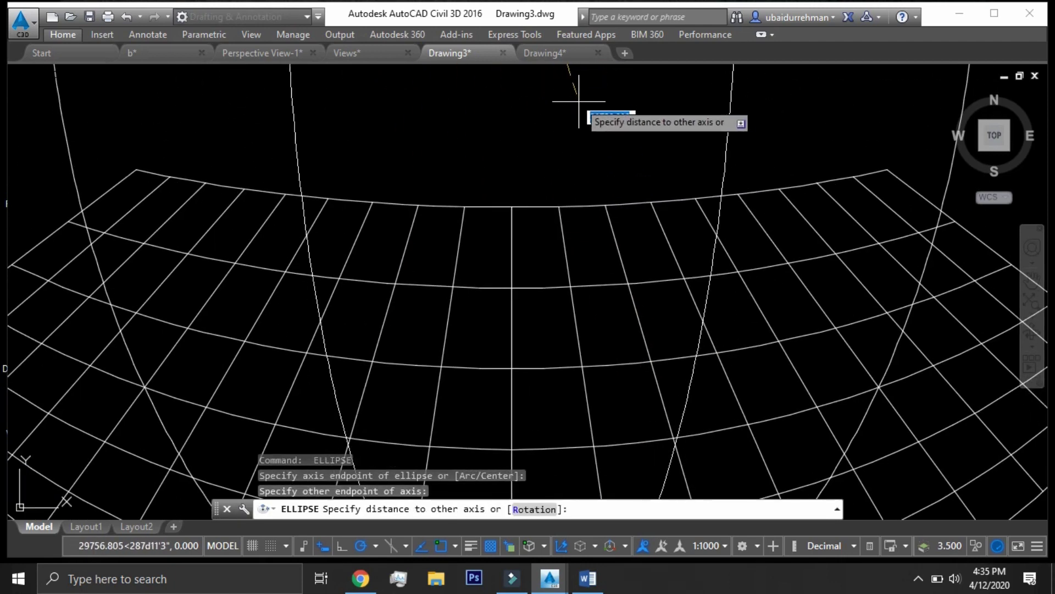
{"action": "left_click", "coordinate": [580, 97]}
{"action": "scroll", "coordinate": [559, 174], "scroll_direction": "down", "scroll_amount": 2}
{"action": "middle_click_drag", "start_coordinate": [555, 215], "coordinate": [630, 290]}
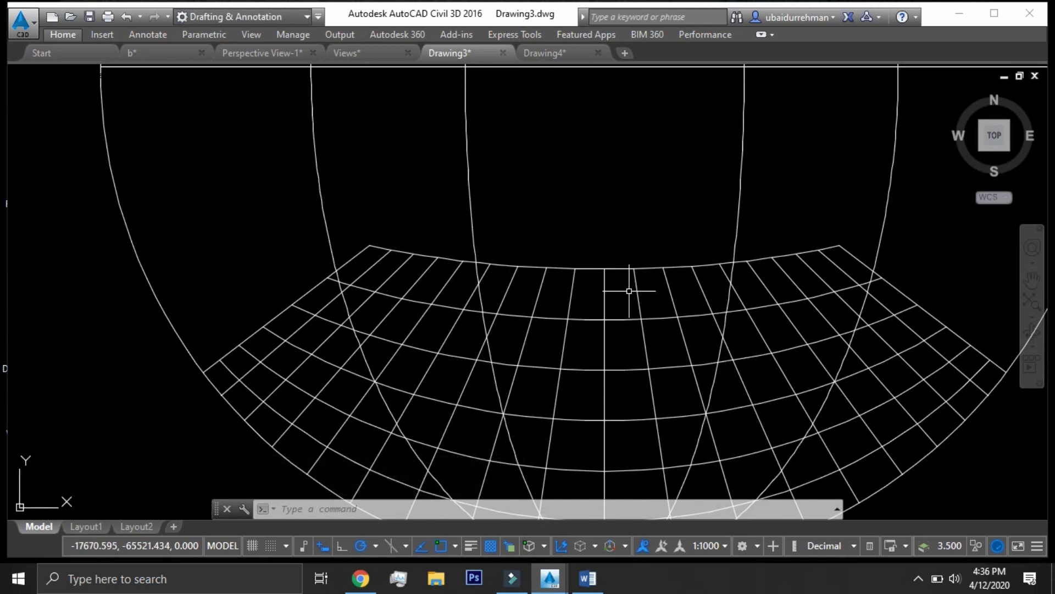
- Draw guide lines from the box's corner points on the right half of the grid to the circle's centre
{"action": "left_click", "coordinate": [869, 279]}
{"action": "left_click", "coordinate": [702, 148]}
{"action": "left_click", "coordinate": [739, 302]}
{"action": "key", "text": "space"}
{"action": "key", "text": "space"}
{"action": "left_click", "coordinate": [720, 403]}
{"action": "left_click", "coordinate": [636, 134]}
{"action": "key", "text": "space"}
{"action": "scroll", "coordinate": [747, 315], "scroll_direction": "up", "scroll_amount": 2}
{"action": "scroll", "coordinate": [731, 306], "scroll_direction": "down", "scroll_amount": 2}
- Draw an ellipse across the circle's horizontal diameter, passing just above the grid, for the box's top edge
{"action": "type", "text": "el"}
{"action": "key", "text": "space"}
{"action": "scroll", "coordinate": [719, 303], "scroll_direction": "down", "scroll_amount": 2}
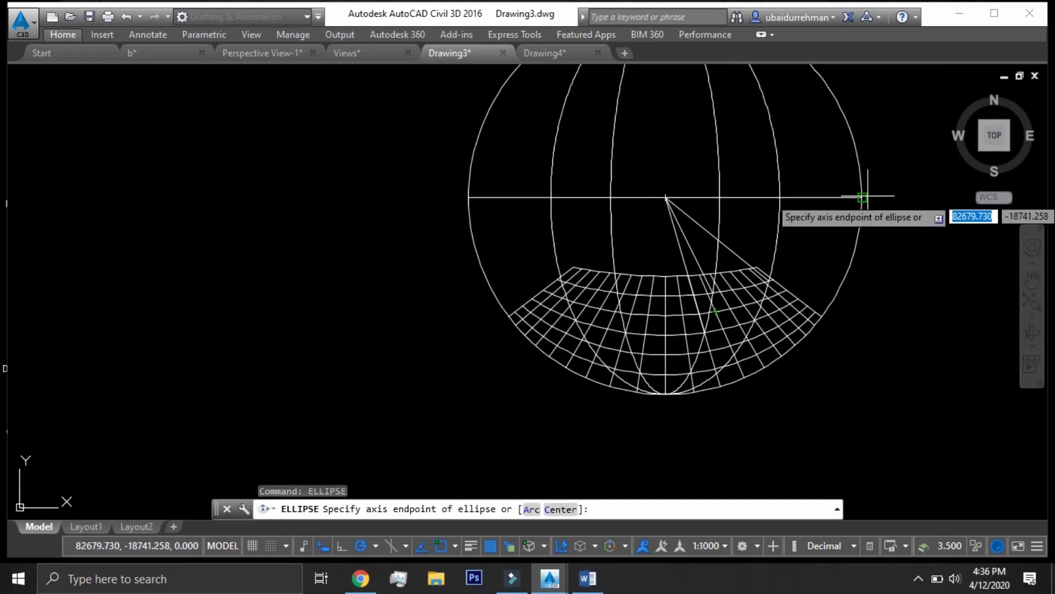
{"action": "left_click", "coordinate": [859, 195]}
{"action": "left_click", "coordinate": [468, 196]}
{"action": "scroll", "coordinate": [784, 299], "scroll_direction": "up", "scroll_amount": 4}
{"action": "middle_click_drag", "start_coordinate": [635, 211], "coordinate": [805, 244]}
{"action": "left_click", "coordinate": [716, 202]}
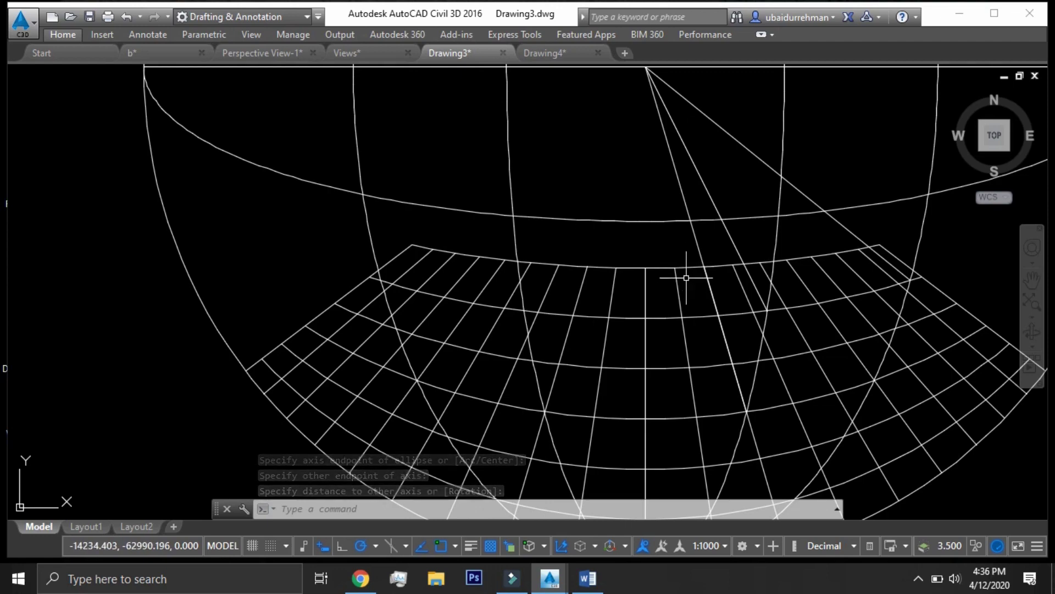
- Draw a narrow ellipse on the circle's vertical diameter for the box's inner back vertical edge
{"action": "scroll", "coordinate": [686, 278], "scroll_direction": "down", "scroll_amount": 3}
{"action": "key", "text": "space"}
{"action": "left_click", "coordinate": [629, 426]}
{"action": "scroll", "coordinate": [662, 136], "scroll_direction": "up", "scroll_amount": 3}
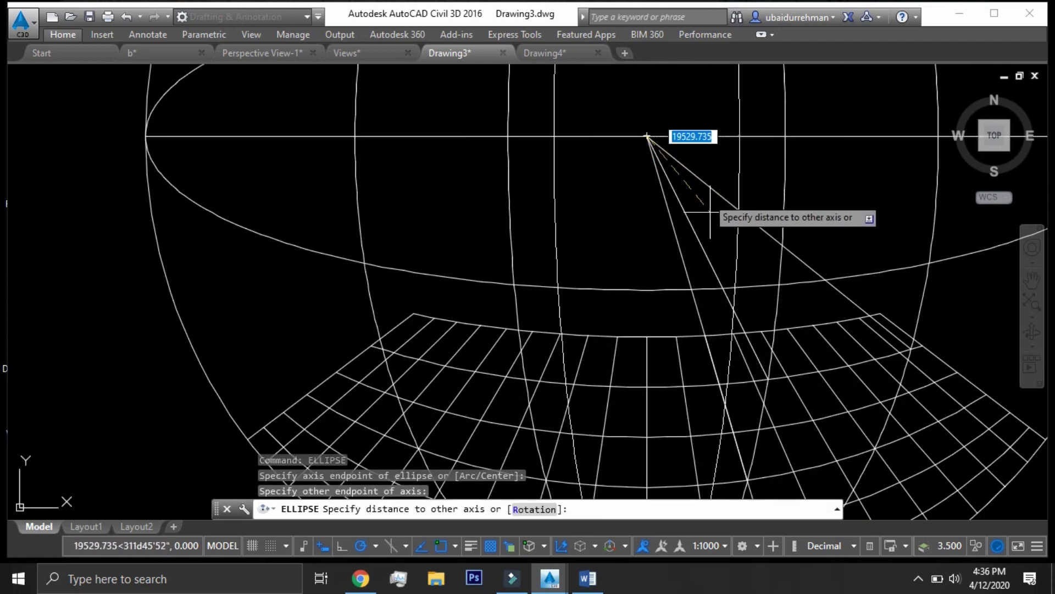
{"action": "left_click", "coordinate": [678, 193]}
{"action": "scroll", "coordinate": [678, 193], "scroll_direction": "down", "scroll_amount": 3}
- Draw another vertical-diameter ellipse through the point where the outer guide line meets the upper horizontal ellipse
{"action": "key", "text": "space"}
{"action": "left_click", "coordinate": [638, 74]}
{"action": "left_click", "coordinate": [638, 463]}
{"action": "scroll", "coordinate": [742, 279], "scroll_direction": "up", "scroll_amount": 3}
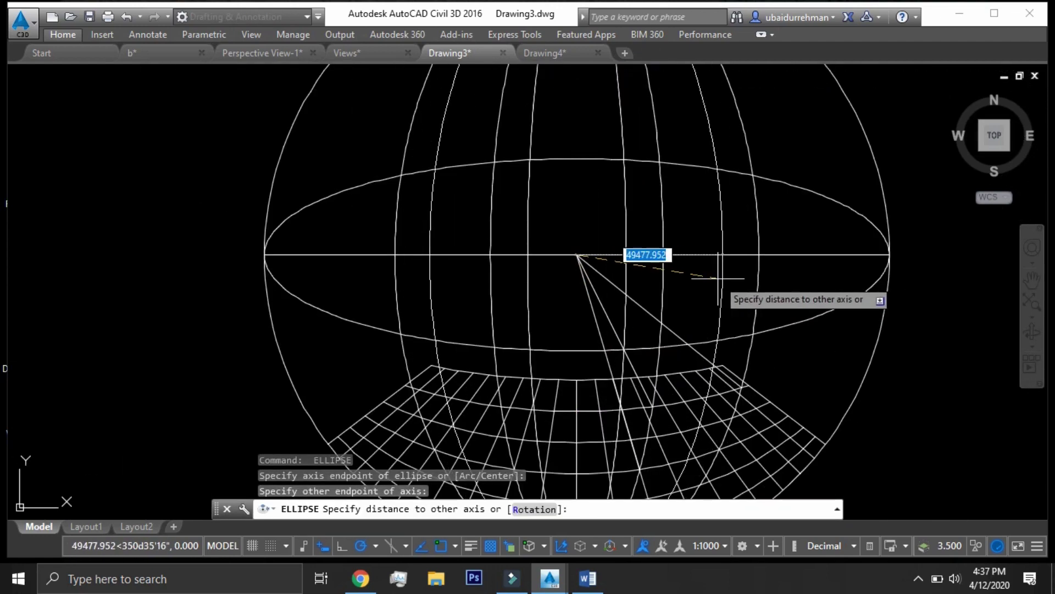
{"action": "left_click", "coordinate": [677, 275]}
{"action": "scroll", "coordinate": [814, 197], "scroll_direction": "down", "scroll_amount": 2}
{"action": "scroll", "coordinate": [765, 334], "scroll_direction": "up", "scroll_amount": 1}
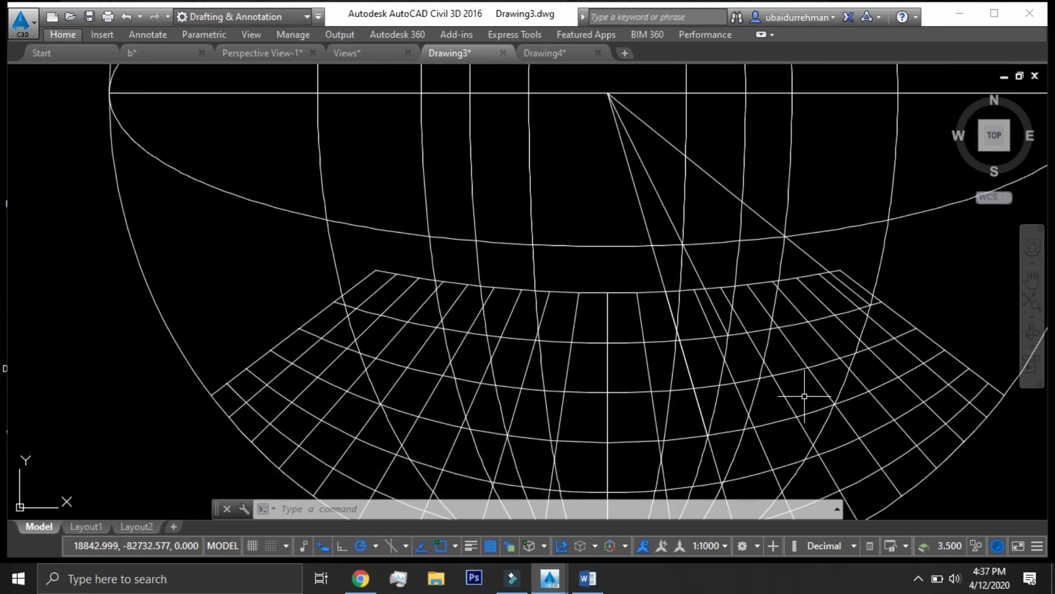
- Trim the ellipses and guide lines around the box to leave its edges
{"action": "type", "text": "tr"}
{"action": "key", "text": "Return"}
{"action": "key", "text": "Return"}
{"action": "left_click", "coordinate": [679, 235]}
{"action": "left_click", "coordinate": [683, 236]}
{"action": "left_click", "coordinate": [673, 245]}
{"action": "scroll", "coordinate": [676, 337], "scroll_direction": "up", "scroll_amount": 3}
{"action": "left_click", "coordinate": [674, 335]}
{"action": "scroll", "coordinate": [681, 334], "scroll_direction": "down", "scroll_amount": 3}
{"action": "left_click", "coordinate": [708, 451]}
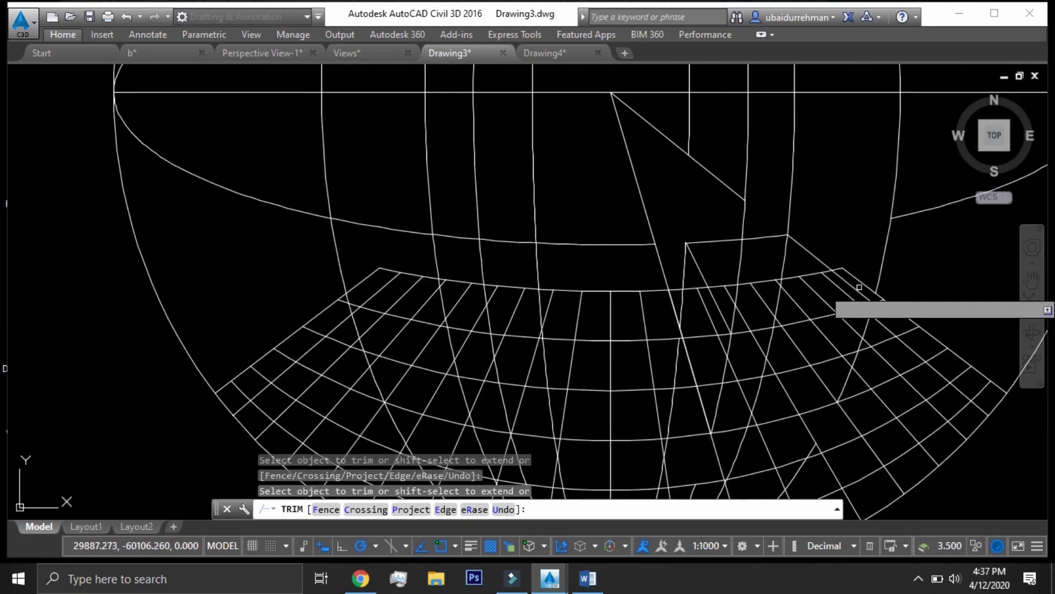
{"action": "key", "text": "Escape"}
- Erase the leftover ellipse and guide line pieces around the box
{"action": "scroll", "coordinate": [724, 332], "scroll_direction": "down", "scroll_amount": 2}
{"action": "left_click", "coordinate": [764, 212]}
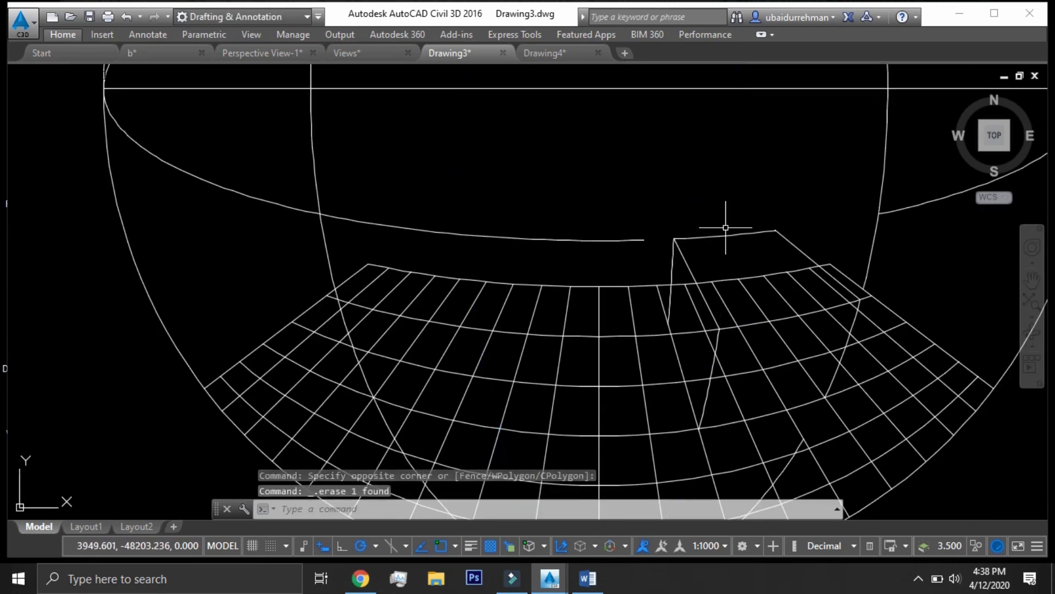
{"action": "scroll", "coordinate": [731, 224], "scroll_direction": "down", "scroll_amount": 2}
{"action": "scroll", "coordinate": [758, 295], "scroll_direction": "up", "scroll_amount": 2}
{"action": "type", "text": "l"}
{"action": "key", "text": "Return"}
{"action": "key", "text": "Escape"}
{"action": "left_click", "coordinate": [709, 243]}
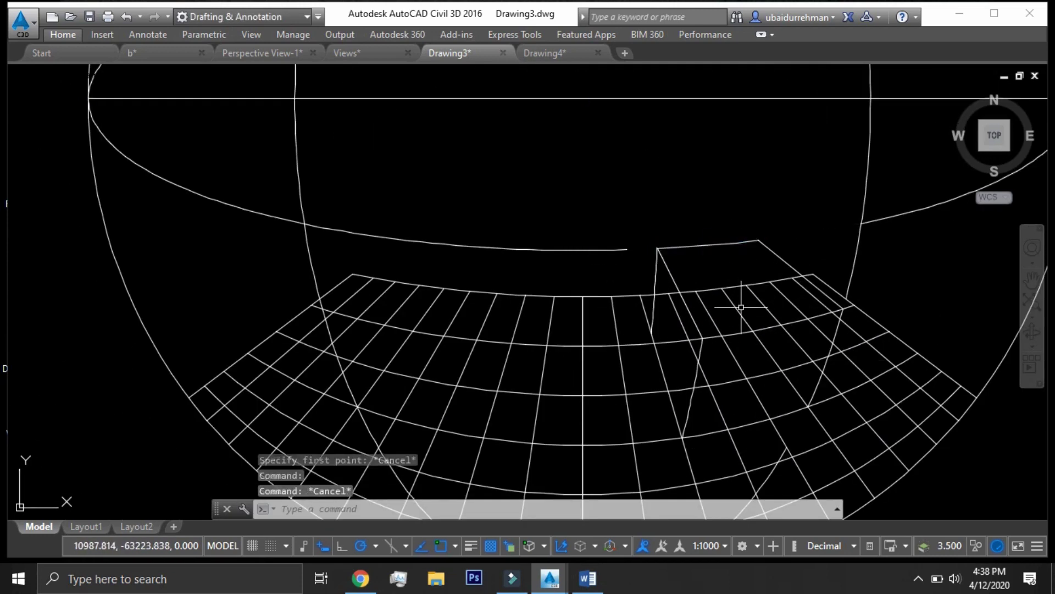
- Trim the grid curve segments beside the box's near vertical edges
{"action": "type", "text": "tr"}
{"action": "key", "text": "Return"}
{"action": "key", "text": "Return"}
{"action": "left_click", "coordinate": [693, 338]}
{"action": "left_click", "coordinate": [677, 445]}
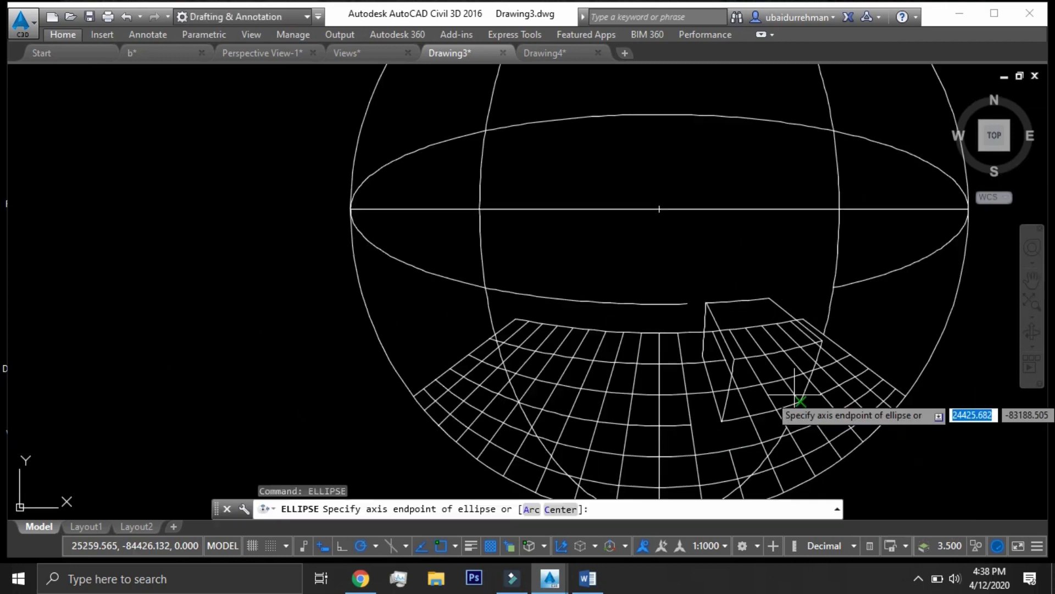
- Draw an ellipse on the circle's vertical diameter through the box's outer back top corner
{"action": "left_click", "coordinate": [777, 401]}
{"action": "scroll", "coordinate": [711, 471], "scroll_direction": "down", "scroll_amount": 2}
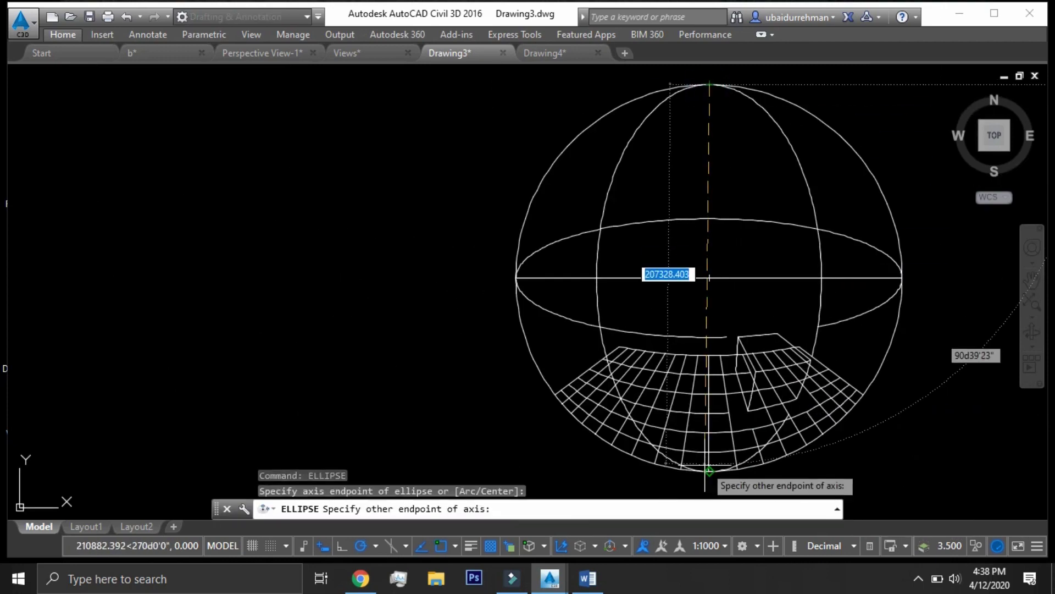
{"action": "left_click", "coordinate": [711, 471]}
{"action": "scroll", "coordinate": [731, 271], "scroll_direction": "up", "scroll_amount": 2}
{"action": "scroll", "coordinate": [724, 359], "scroll_direction": "up", "scroll_amount": 2}
- Draw an ellipse across the circle's horizontal diameter through the box's inner back base corner
{"action": "key", "text": "Return"}
{"action": "scroll", "coordinate": [720, 366], "scroll_direction": "down", "scroll_amount": 3}
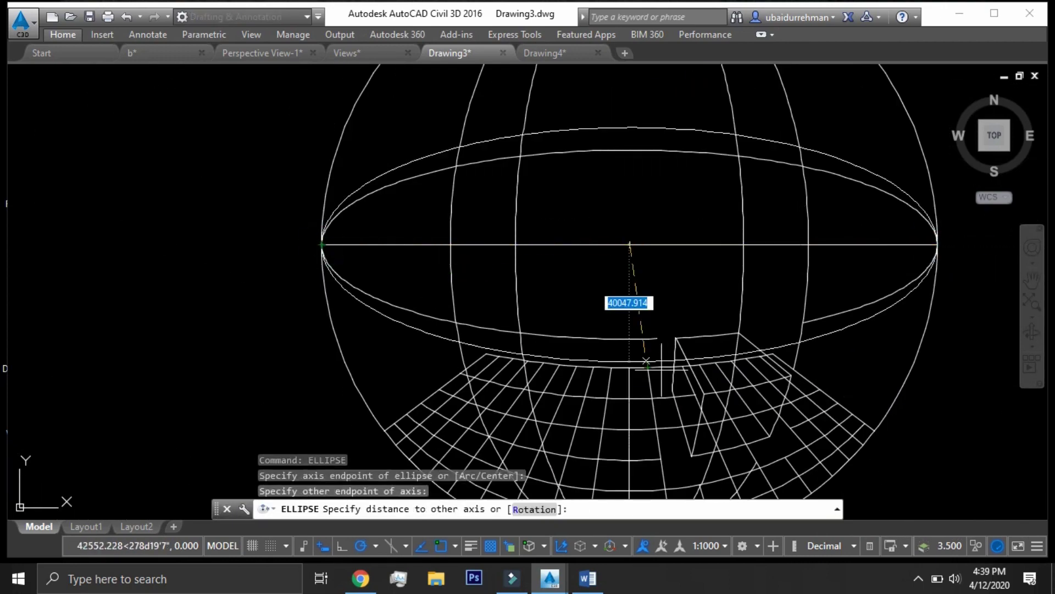
{"action": "scroll", "coordinate": [716, 385], "scroll_direction": "up", "scroll_amount": 6}
{"action": "left_click", "coordinate": [685, 319]}
{"action": "scroll", "coordinate": [686, 321], "scroll_direction": "down", "scroll_amount": 4}
- Trim the new ellipses at the box's corners to form its hidden back edges
{"action": "type", "text": "tr"}
{"action": "key", "text": "Return"}
{"action": "key", "text": "Return"}
{"action": "left_click", "coordinate": [620, 355]}
{"action": "scroll", "coordinate": [739, 359], "scroll_direction": "up", "scroll_amount": 4}
{"action": "left_click", "coordinate": [694, 322]}
{"action": "scroll", "coordinate": [671, 338], "scroll_direction": "up", "scroll_amount": 2}
{"action": "left_click", "coordinate": [693, 325]}
{"action": "scroll", "coordinate": [698, 323], "scroll_direction": "down", "scroll_amount": 4}
{"action": "key", "text": "Escape"}
- Erase the leftover horizontal ellipse pieces outside the box
{"action": "scroll", "coordinate": [731, 309], "scroll_direction": "down", "scroll_amount": 4}
{"action": "left_click_drag", "start_coordinate": [852, 228], "coordinate": [835, 290]}
{"action": "key", "text": "Delete"}
{"action": "scroll", "coordinate": [712, 316], "scroll_direction": "up", "scroll_amount": 4}
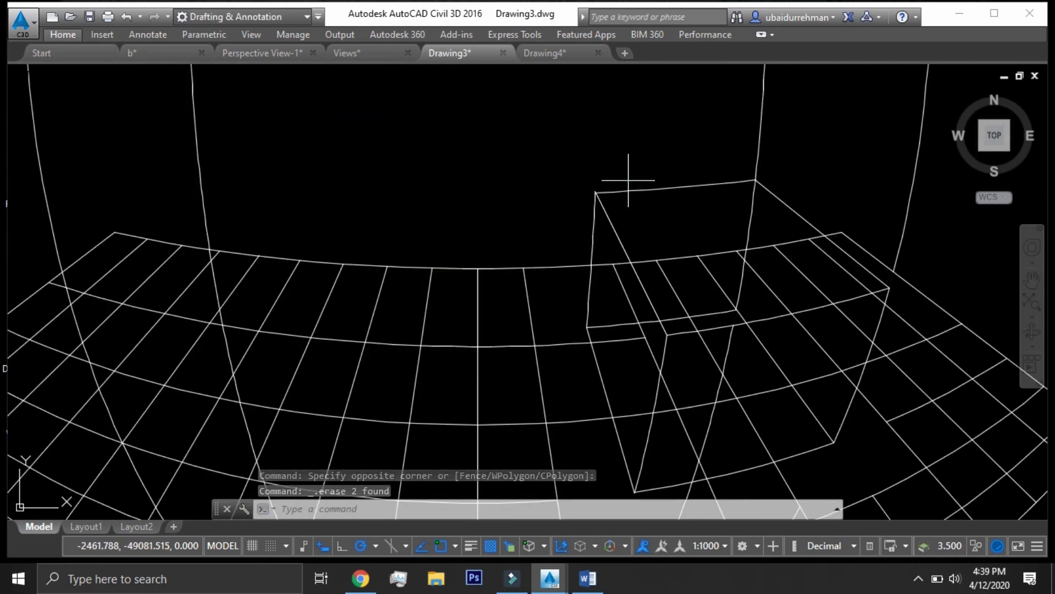
{"action": "left_click_drag", "start_coordinate": [629, 181], "coordinate": [580, 206]}
{"action": "middle_click_drag", "start_coordinate": [632, 451], "coordinate": [647, 312]}
{"action": "left_click_drag", "start_coordinate": [669, 332], "coordinate": [647, 356]}
{"action": "left_click_drag", "start_coordinate": [865, 292], "coordinate": [833, 318]}
{"action": "middle_click_drag", "start_coordinate": [792, 137], "coordinate": [679, 303]}
{"action": "key", "text": "Escape"}
{"action": "key", "text": "Escape"}
- Trim the radial grid line piece that extends behind the box's outer back base corner
{"action": "type", "text": "tr"}
{"action": "key", "text": "Return"}
{"action": "key", "text": "Return"}
{"action": "type", "text": "tr"}
{"action": "key", "text": "Return"}
{"action": "key", "text": "Return"}
{"action": "left_click", "coordinate": [643, 259]}
{"action": "key", "text": "Escape"}
- Select all edges of the box and set their colour to red
{"action": "left_click_drag", "start_coordinate": [694, 189], "coordinate": [656, 226]}
{"action": "left_click_drag", "start_coordinate": [594, 223], "coordinate": [560, 242]}
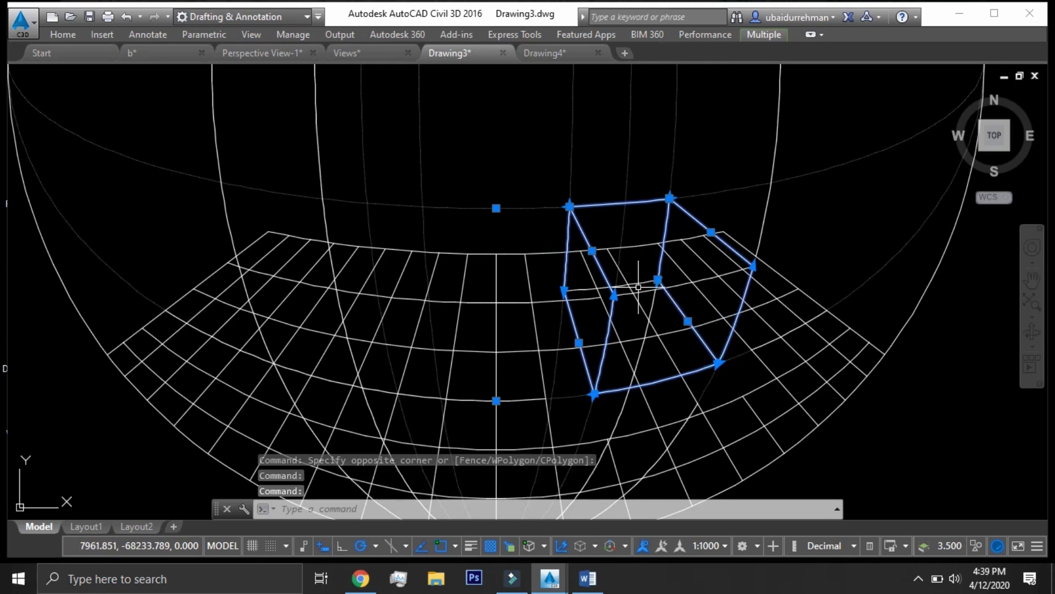
{"action": "key", "text": "Escape"}
{"action": "scroll", "coordinate": [644, 255], "scroll_direction": "up", "scroll_amount": 2}
{"action": "left_click", "coordinate": [634, 174]}
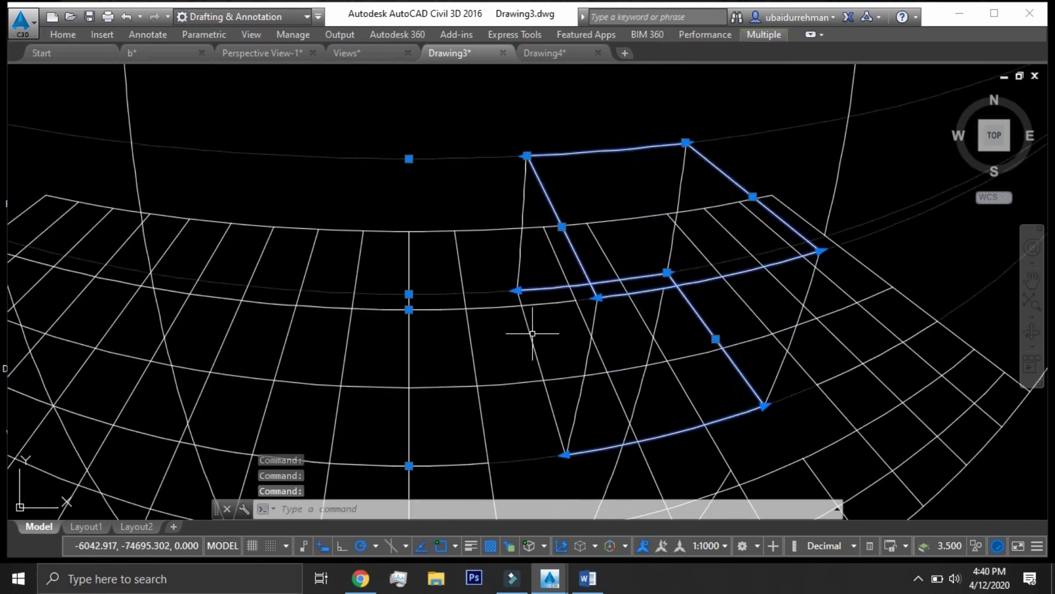
{"action": "left_click_drag", "start_coordinate": [689, 149], "coordinate": [639, 196]}
{"action": "scroll", "coordinate": [639, 196], "scroll_direction": "down", "scroll_amount": 2}
{"action": "right_click", "coordinate": [639, 196]}
{"action": "left_click", "coordinate": [683, 318]}
{"action": "left_click", "coordinate": [144, 94]}
{"action": "left_click", "coordinate": [178, 94]}
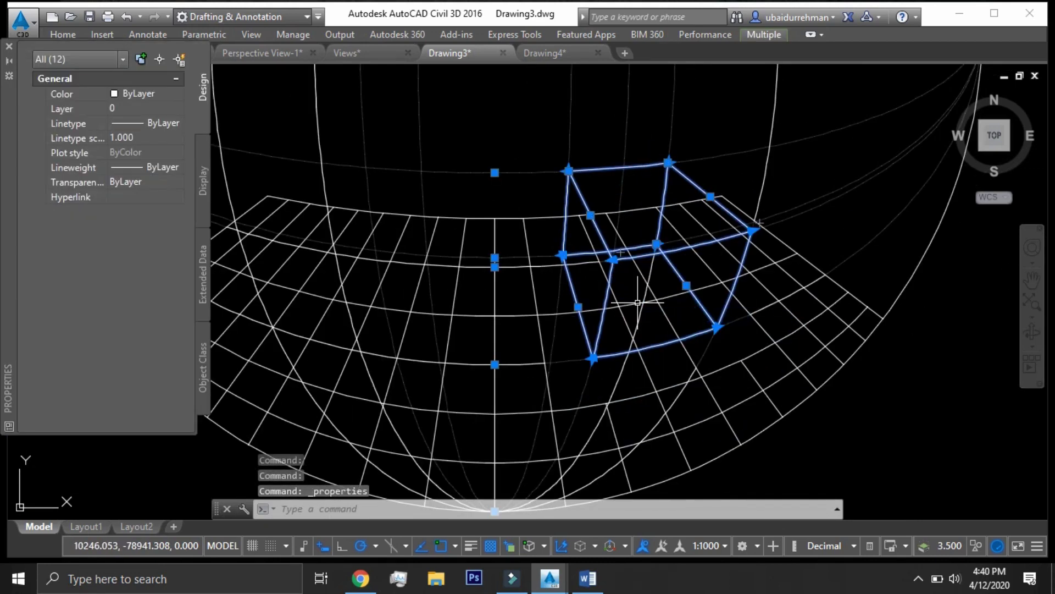
{"action": "left_click", "coordinate": [129, 138]}
{"action": "left_click", "coordinate": [6, 46]}
{"action": "key", "text": "Escape"}
- Group the red edges of the box into an unnamed group
{"action": "scroll", "coordinate": [566, 313], "scroll_direction": "down", "scroll_amount": 2}
{"action": "scroll", "coordinate": [695, 230], "scroll_direction": "up", "scroll_amount": 2}
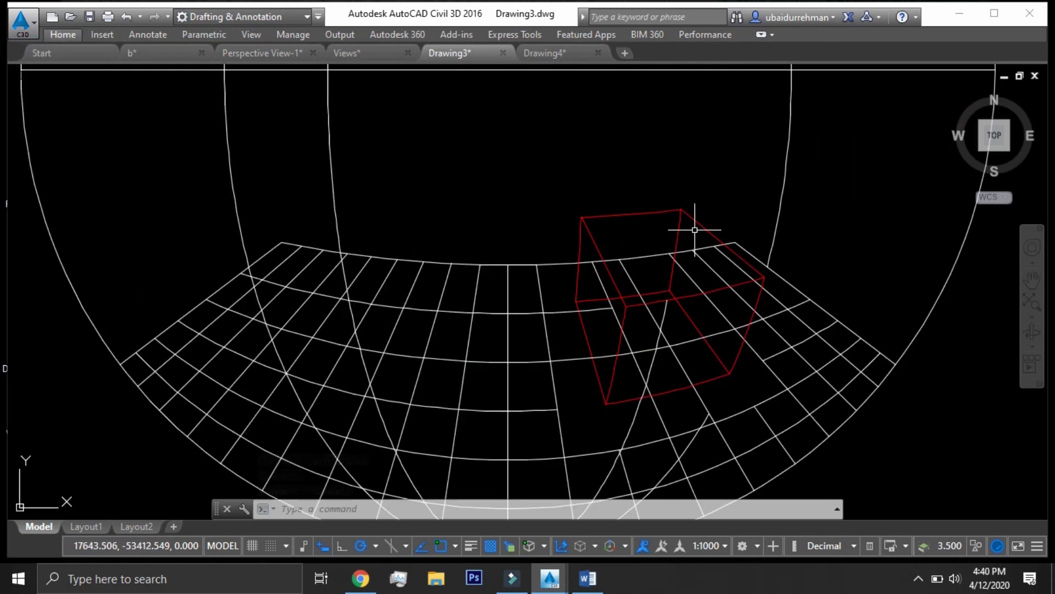
{"action": "key", "text": "Return"}
{"action": "key", "text": "Escape"}
- Draw an ellipse across the circle's horizontal diameter that follows the box's back top edge
{"action": "scroll", "coordinate": [572, 250], "scroll_direction": "down", "scroll_amount": 2}
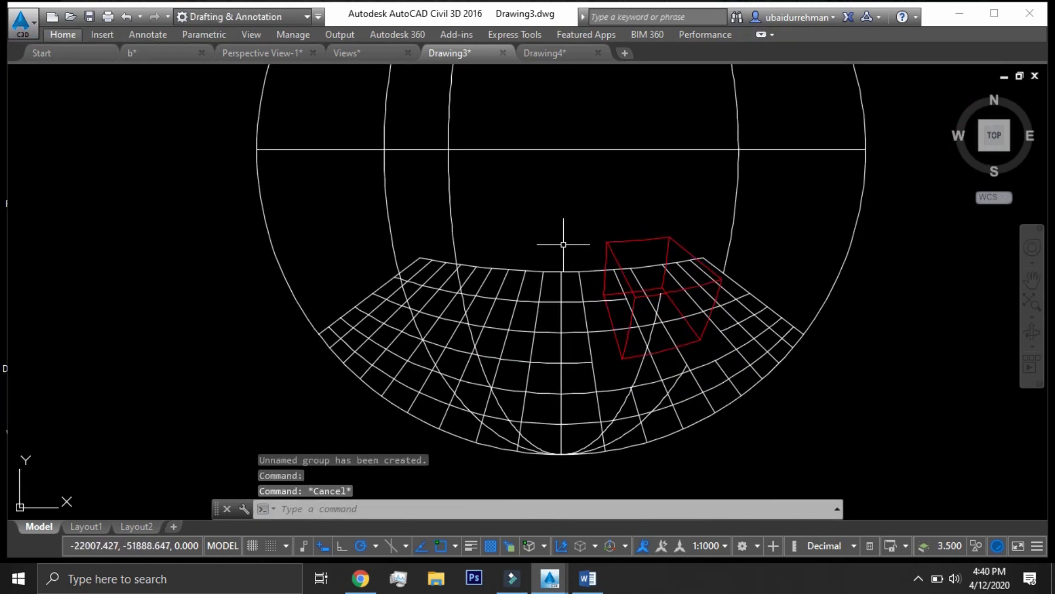
{"action": "scroll", "coordinate": [712, 290], "scroll_direction": "down", "scroll_amount": 1}
{"action": "type", "text": "el"}
{"action": "key", "text": "Return"}
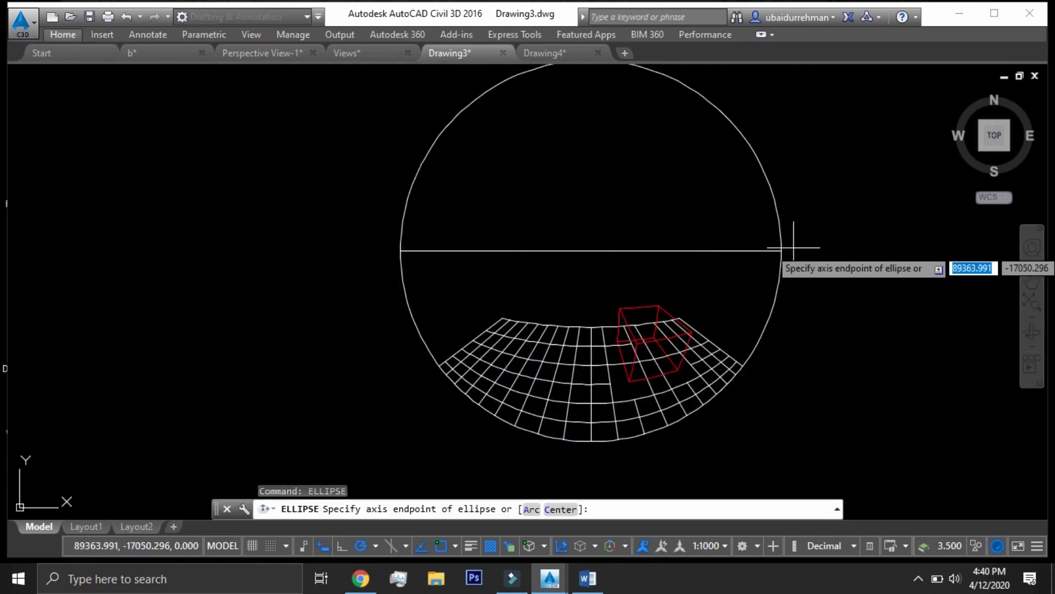
{"action": "left_click", "coordinate": [531, 318]}
{"action": "scroll", "coordinate": [541, 307], "scroll_direction": "up", "scroll_amount": 6}
{"action": "left_click", "coordinate": [489, 316]}
{"action": "left_click", "coordinate": [492, 316]}
{"action": "left_click", "coordinate": [492, 307]}
{"action": "key", "text": "Escape"}
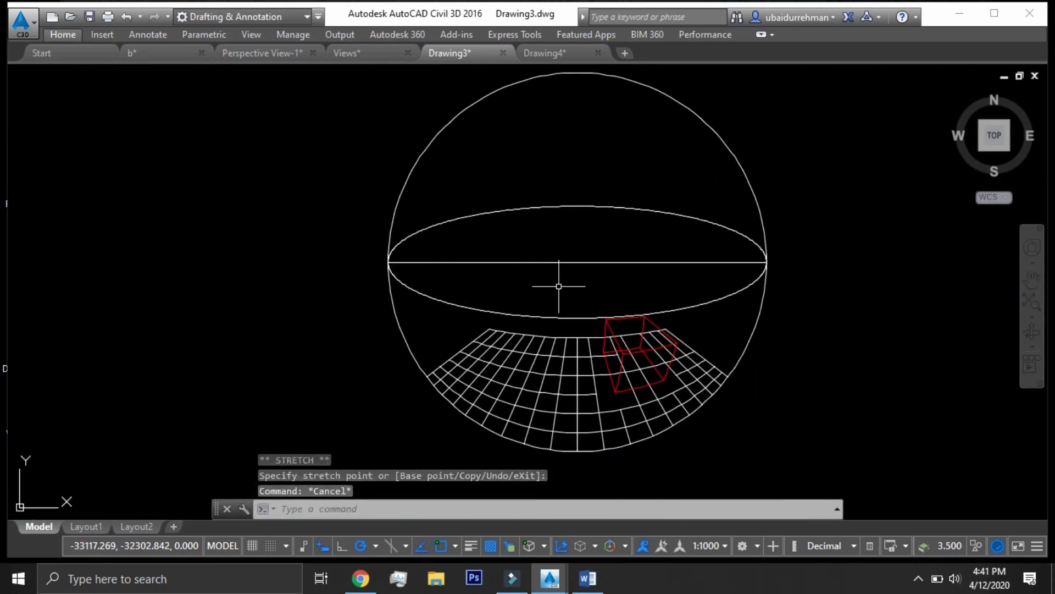
- Draw two ellipses on the circle's vertical diameter, along the box's inner back edge and outer front edge
{"action": "key", "text": "Return"}
{"action": "left_click", "coordinate": [578, 77]}
{"action": "left_click", "coordinate": [577, 433]}
{"action": "scroll", "coordinate": [583, 310], "scroll_direction": "up", "scroll_amount": 3}
{"action": "scroll", "coordinate": [550, 203], "scroll_direction": "down", "scroll_amount": 3}
{"action": "scroll", "coordinate": [720, 238], "scroll_direction": "up", "scroll_amount": 3}
{"action": "left_click", "coordinate": [678, 223]}
{"action": "scroll", "coordinate": [736, 252], "scroll_direction": "down", "scroll_amount": 4}
{"action": "key", "text": "Return"}
{"action": "left_click", "coordinate": [629, 108]}
{"action": "left_click", "coordinate": [639, 372]}
{"action": "key", "text": "Escape"}
- Draw an ellipse across the circle's horizontal diameter that follows the box's front top edge
{"action": "scroll", "coordinate": [704, 325], "scroll_direction": "up", "scroll_amount": 1}
{"action": "key", "text": "Return"}
{"action": "left_click", "coordinate": [791, 213]}
{"action": "left_click", "coordinate": [416, 213]}
{"action": "scroll", "coordinate": [736, 349], "scroll_direction": "up", "scroll_amount": 5}
{"action": "scroll", "coordinate": [509, 198], "scroll_direction": "up", "scroll_amount": 3}
{"action": "left_click", "coordinate": [499, 191]}
{"action": "left_click", "coordinate": [483, 173]}
{"action": "key", "text": "Escape"}
- Erase the circle's horizontal diameter line and set the colour of the four construction ellipses to green
{"action": "scroll", "coordinate": [696, 352], "scroll_direction": "down", "scroll_amount": 7}
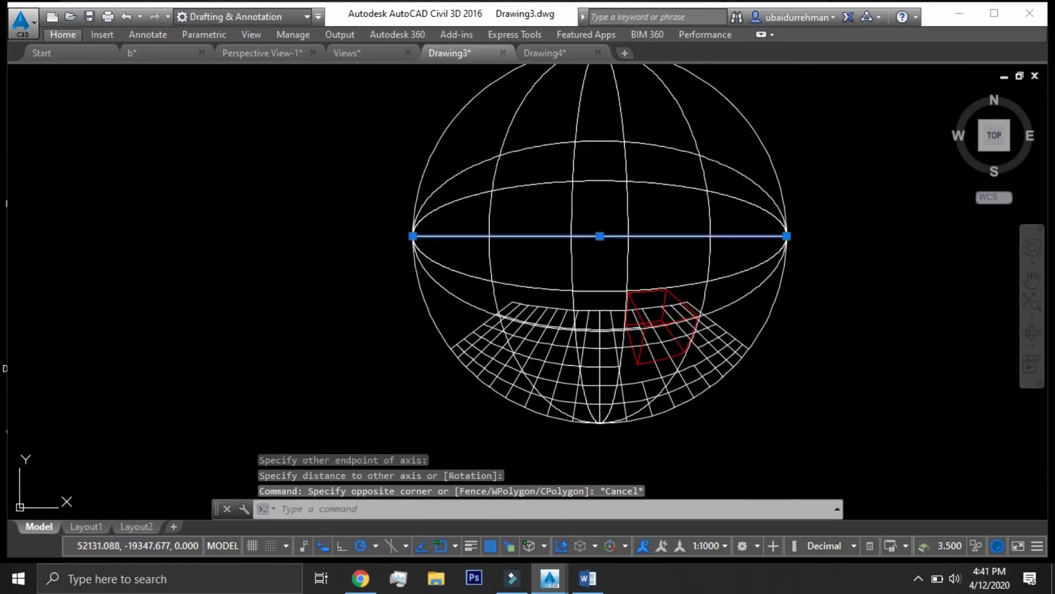
{"action": "left_click", "coordinate": [490, 146]}
{"action": "right_click", "coordinate": [490, 147]}
{"action": "left_click", "coordinate": [536, 265]}
{"action": "left_click", "coordinate": [144, 94]}
{"action": "left_click", "coordinate": [143, 167]}
{"action": "left_click", "coordinate": [9, 46]}
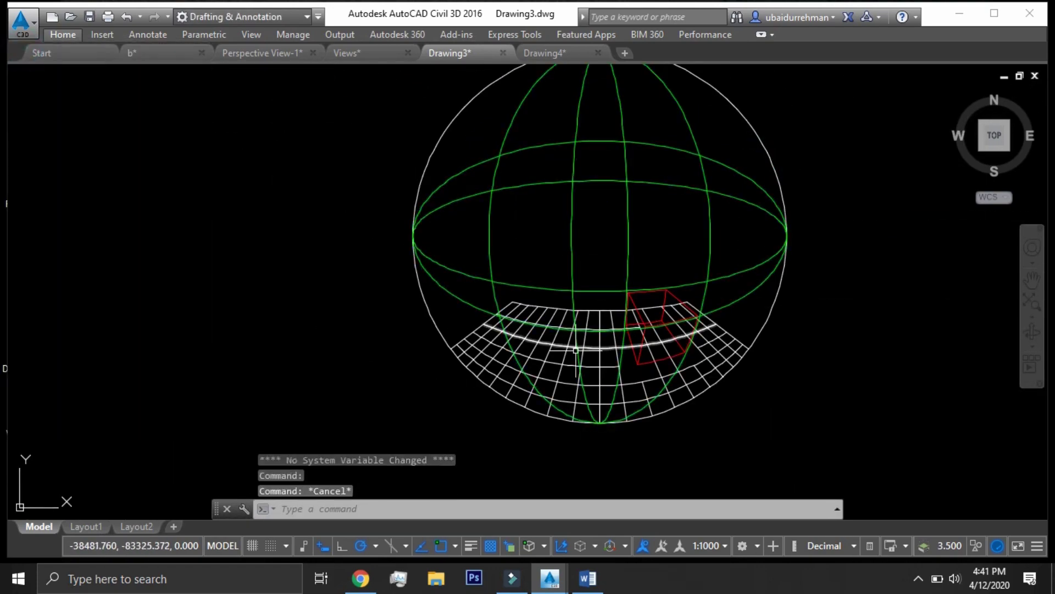
{"action": "key", "text": "Escape"}
- Try to explode the box and edit one of its edges as a polyline
{"action": "scroll", "coordinate": [663, 343], "scroll_direction": "up", "scroll_amount": 6}
{"action": "type", "text": "x"}
{"action": "key", "text": "Return"}
{"action": "key", "text": "Escape"}
{"action": "left_click", "coordinate": [696, 264]}
{"action": "key", "text": "Escape"}
- Trace the four edges of the box's front face with three-point arcs
{"action": "type", "text": "un"}
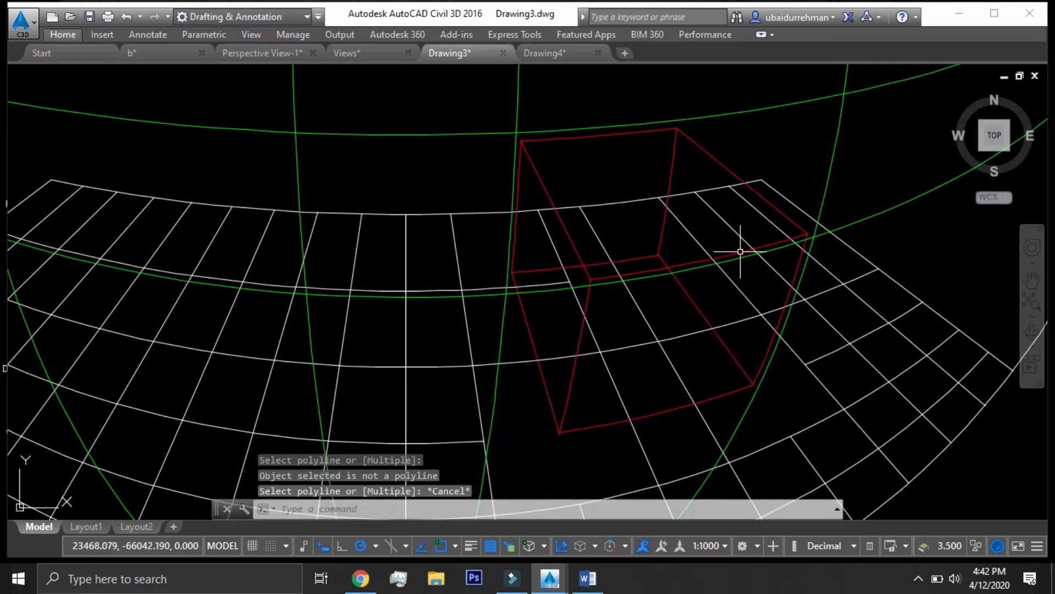
{"action": "key", "text": "Return"}
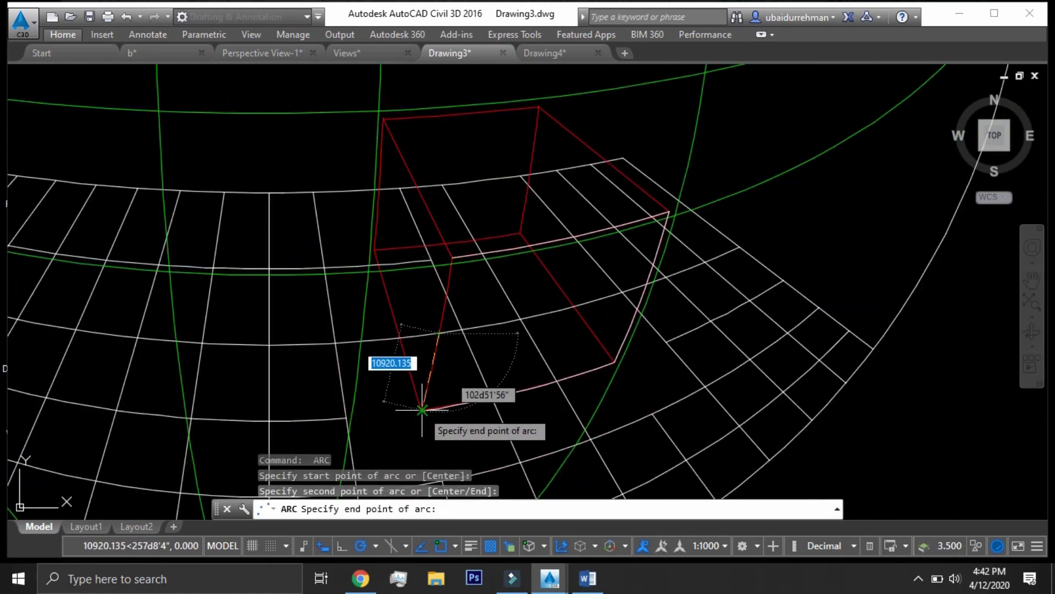
{"action": "left_click", "coordinate": [422, 410]}
{"action": "key", "text": "Escape"}
- Select the arcs traced on the box's front face and join them with a polyline edit
{"action": "left_click", "coordinate": [506, 247]}
{"action": "left_click", "coordinate": [506, 247]}
{"action": "left_click", "coordinate": [658, 248]}
{"action": "left_click", "coordinate": [562, 380]}
{"action": "scroll", "coordinate": [563, 346], "scroll_direction": "up", "scroll_amount": 2}
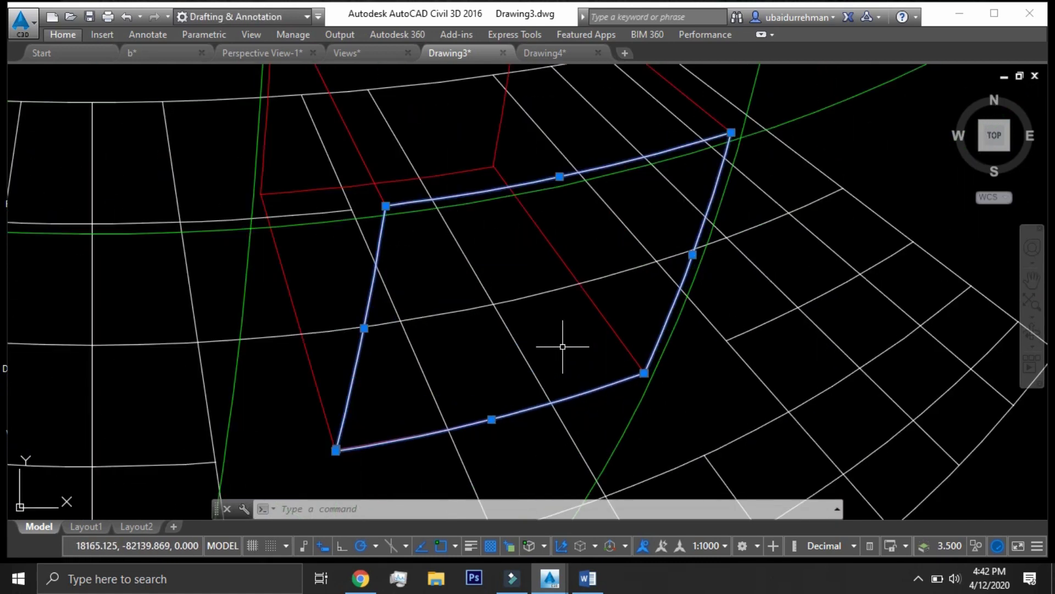
{"action": "left_click", "coordinate": [667, 323]}
{"action": "key", "text": "Return"}
{"action": "key", "text": "j"}
{"action": "key", "text": "Return"}
{"action": "left_click", "coordinate": [618, 164]}
{"action": "left_click", "coordinate": [374, 277]}
{"action": "left_click", "coordinate": [489, 418]}
{"action": "scroll", "coordinate": [503, 352], "scroll_direction": "down", "scroll_amount": 2}
{"action": "key", "text": "Return"}
{"action": "key", "text": "Return"}
- Adjust the outline's endpoint at the front face's inner base corner so the arcs meet there
{"action": "scroll", "coordinate": [402, 412], "scroll_direction": "up", "scroll_amount": 8}
{"action": "left_click", "coordinate": [364, 440]}
{"action": "left_click", "coordinate": [349, 442]}
{"action": "left_click", "coordinate": [348, 425]}
{"action": "key", "text": "Escape"}
{"action": "scroll", "coordinate": [421, 358], "scroll_direction": "down", "scroll_amount": 5}
{"action": "scroll", "coordinate": [645, 316], "scroll_direction": "up", "scroll_amount": 5}
{"action": "left_click", "coordinate": [645, 316]}
{"action": "scroll", "coordinate": [644, 384], "scroll_direction": "down", "scroll_amount": 5}
- Join the remaining arc to the front face's polyline outline
{"action": "type", "text": "pe"}
{"action": "key", "text": "Return"}
{"action": "left_click", "coordinate": [664, 340]}
{"action": "key", "text": "j"}
{"action": "key", "text": "Return"}
{"action": "left_click", "coordinate": [601, 392]}
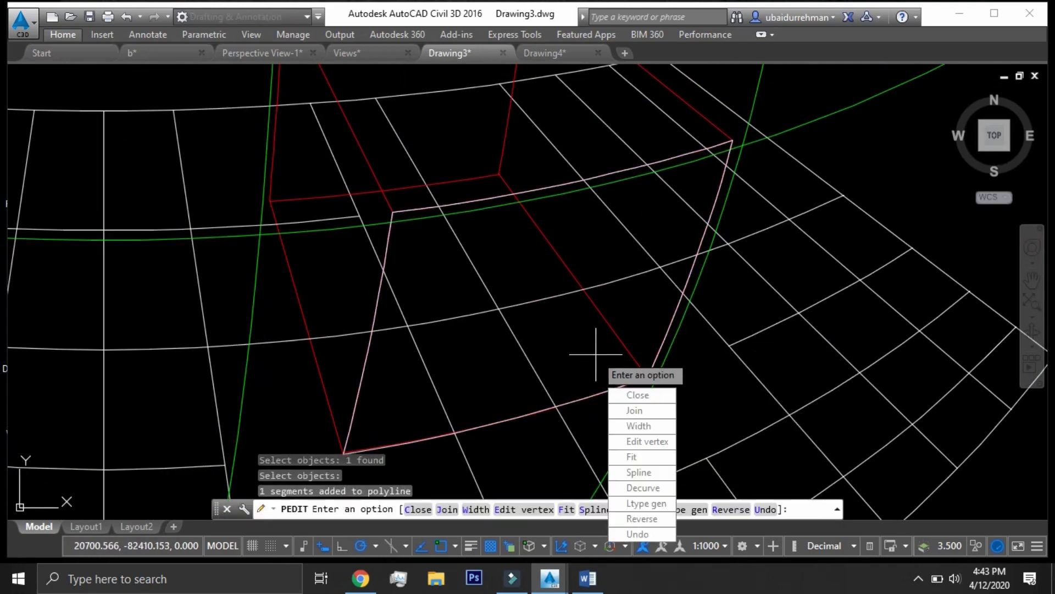
{"action": "key", "text": "Return"}
{"action": "key", "text": "Return"}
{"action": "left_click", "coordinate": [663, 349]}
{"action": "key", "text": "Escape"}
- Expand the ribbon to its full display to access the hatch settings
{"action": "type", "text": "h"}
{"action": "key", "text": "Return"}
{"action": "left_click", "coordinate": [752, 34]}
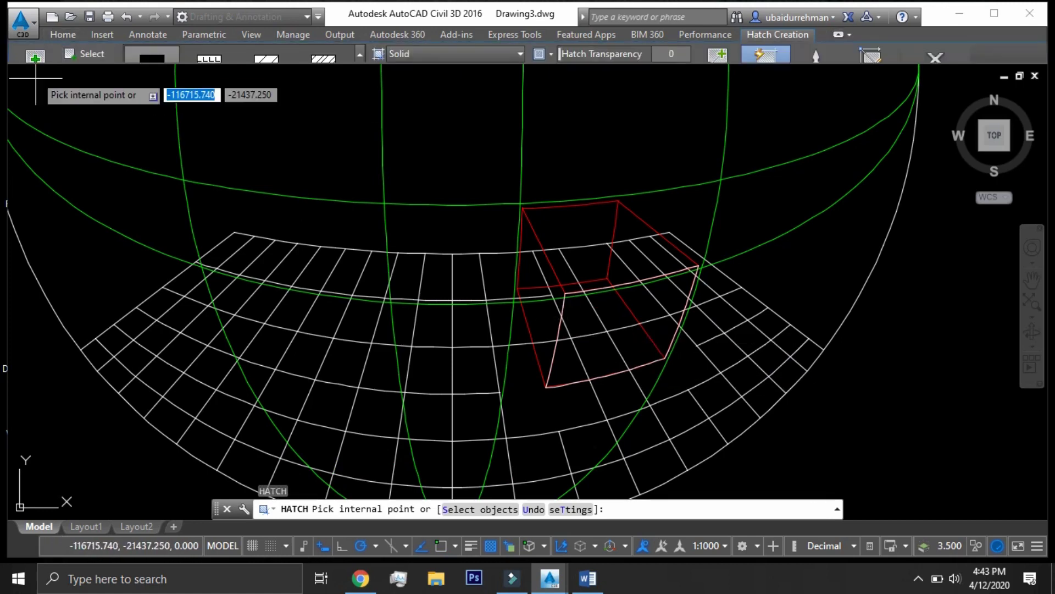
{"action": "left_click", "coordinate": [838, 34]}
{"action": "left_click", "coordinate": [764, 34]}
- Fill the box's front face with a solid hatch and increase the hatch transparency
{"action": "type", "text": "h"}
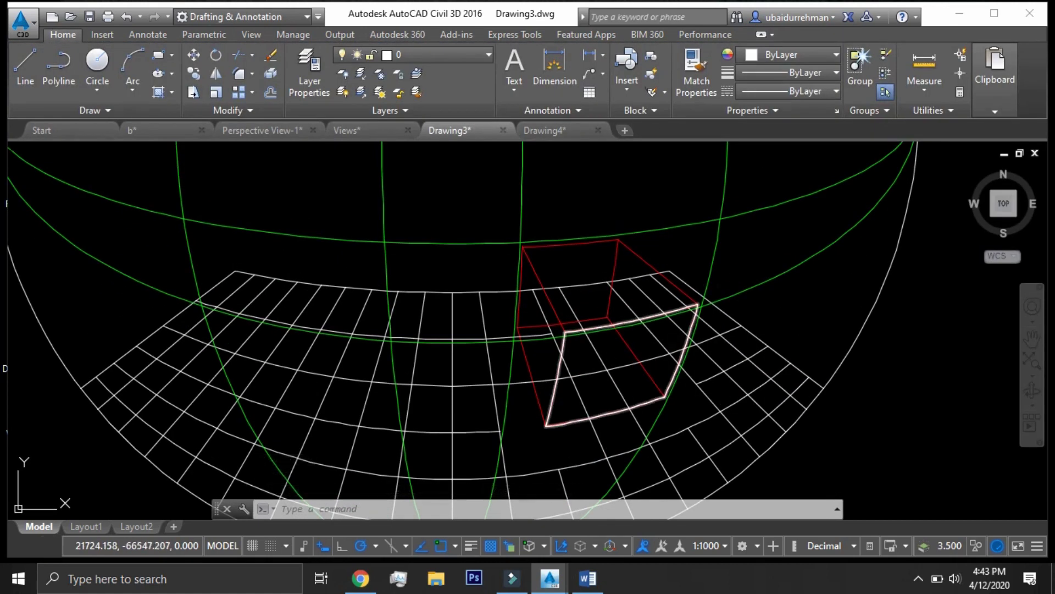
{"action": "key", "text": "Return"}
{"action": "left_click", "coordinate": [628, 318]}
{"action": "key", "text": "Return"}
{"action": "left_click", "coordinate": [621, 346]}
{"action": "left_click_drag", "start_coordinate": [560, 55], "coordinate": [621, 55]}
{"action": "key", "text": "Escape"}
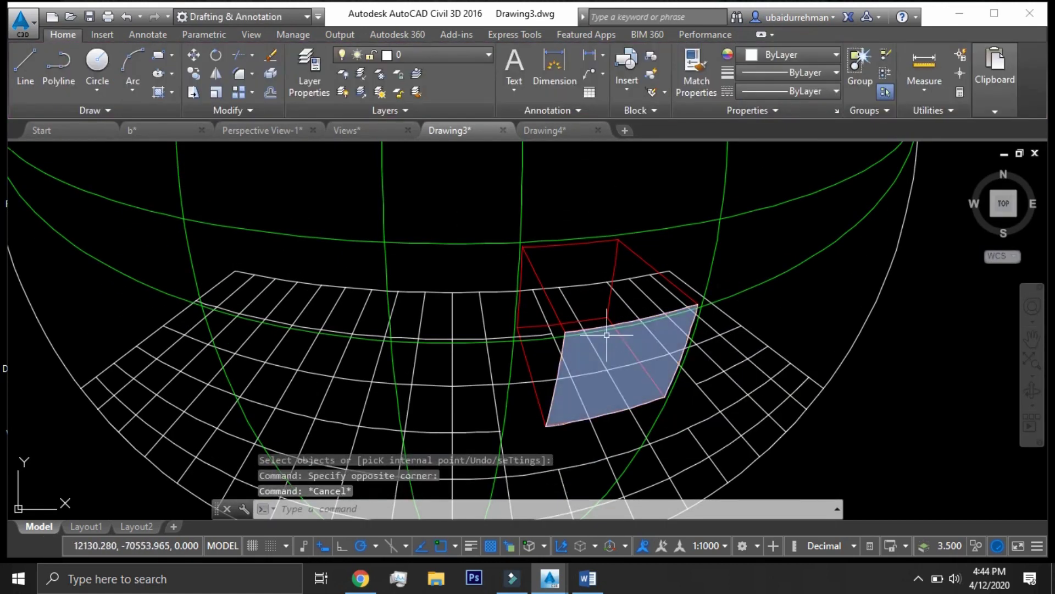
- Erase the white polyline outline around the hatched front face
{"action": "left_click", "coordinate": [604, 324]}
{"action": "key", "text": "Delete"}
{"action": "scroll", "coordinate": [674, 364], "scroll_direction": "down", "scroll_amount": 5}
- Draw lines from the circle's centre to the box's outer and inner back top corners
{"action": "type", "text": "l"}
{"action": "key", "text": "Return"}
{"action": "left_click", "coordinate": [585, 261]}
{"action": "scroll", "coordinate": [652, 305], "scroll_direction": "up", "scroll_amount": 5}
{"action": "left_click", "coordinate": [646, 319]}
{"action": "left_click", "coordinate": [553, 329]}
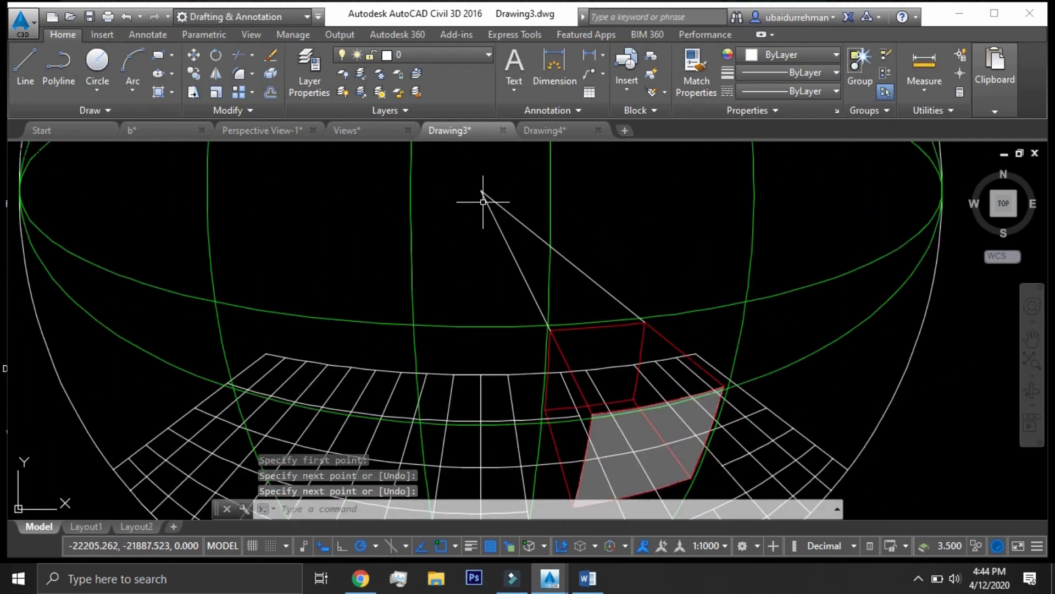
{"action": "left_click", "coordinate": [527, 393]}
{"action": "scroll", "coordinate": [719, 364], "scroll_direction": "down", "scroll_amount": 5}
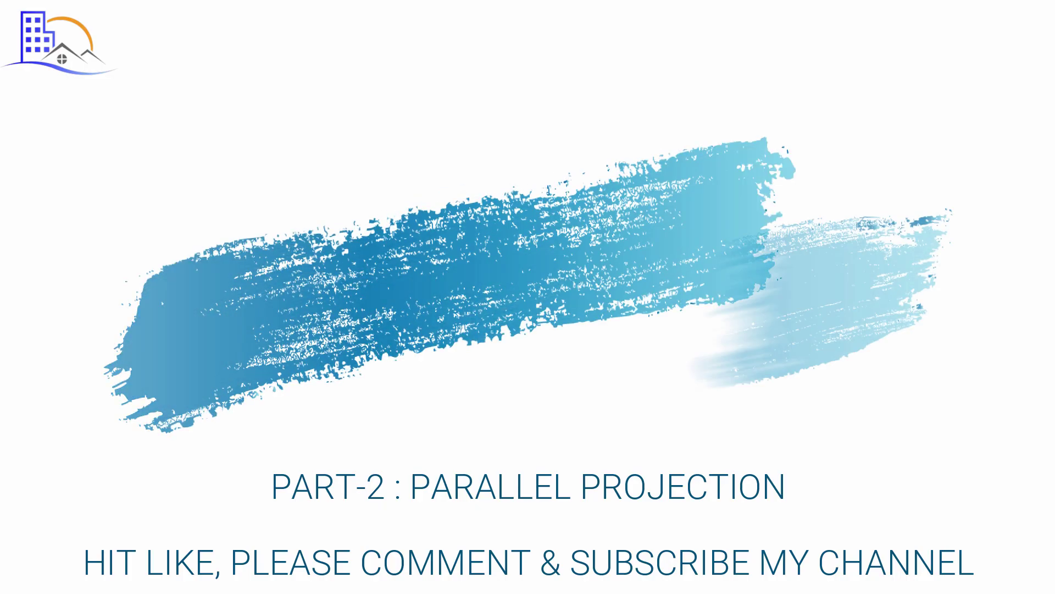